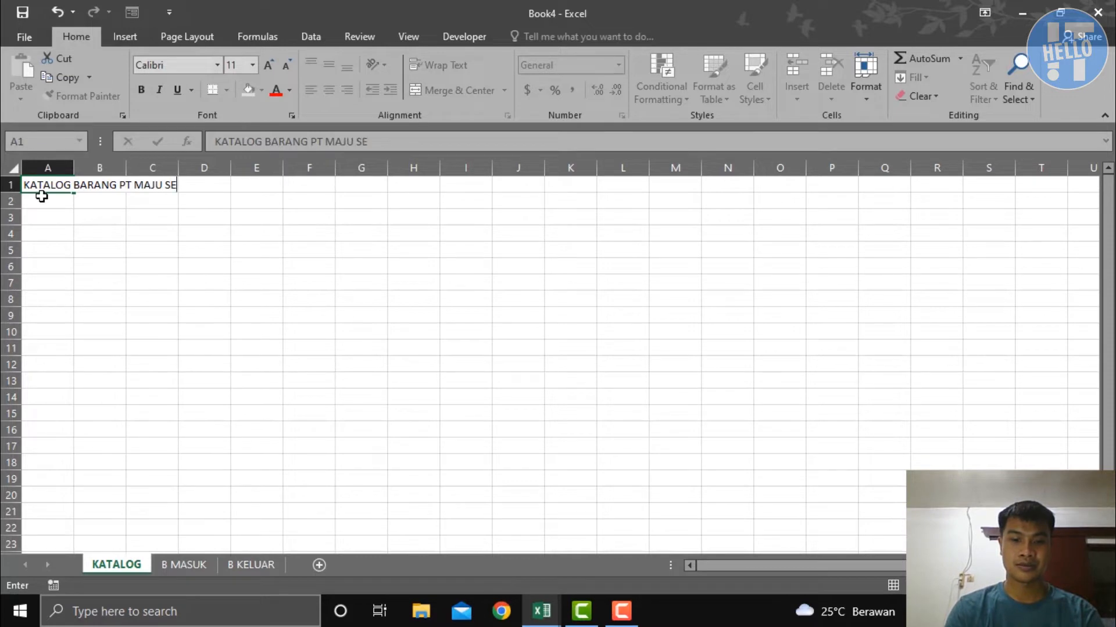
Step: Complete the A1 title as KATALOG BARANG PT MAJU SEJAHTERA and enter the headings KODE BARANG and NAMA BARANG in A3 and B3
type("TERA")
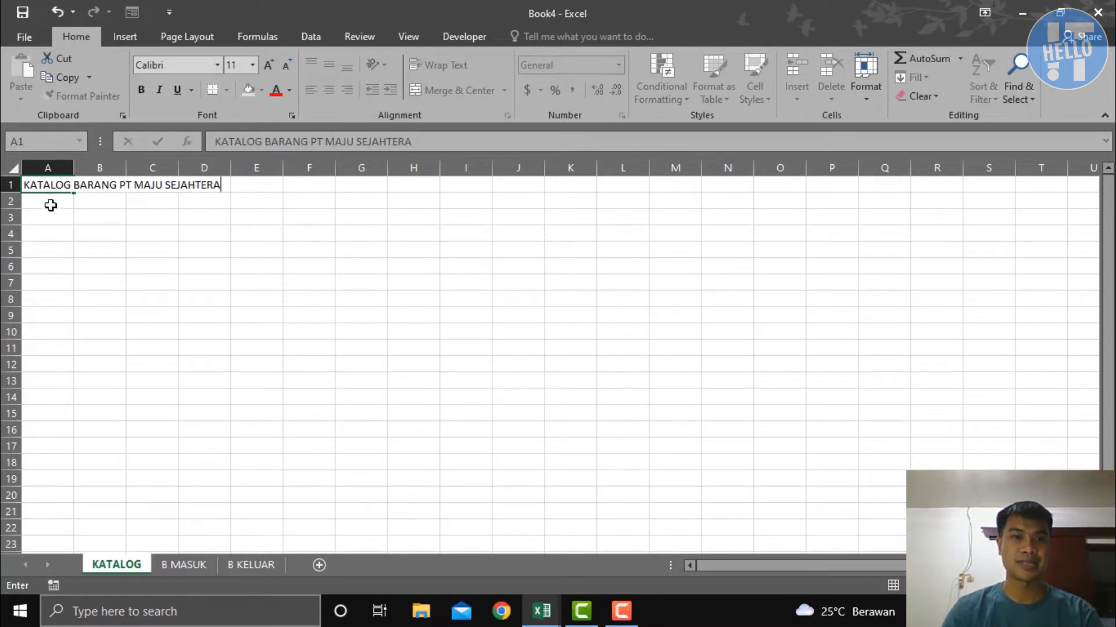
left_click(52, 215)
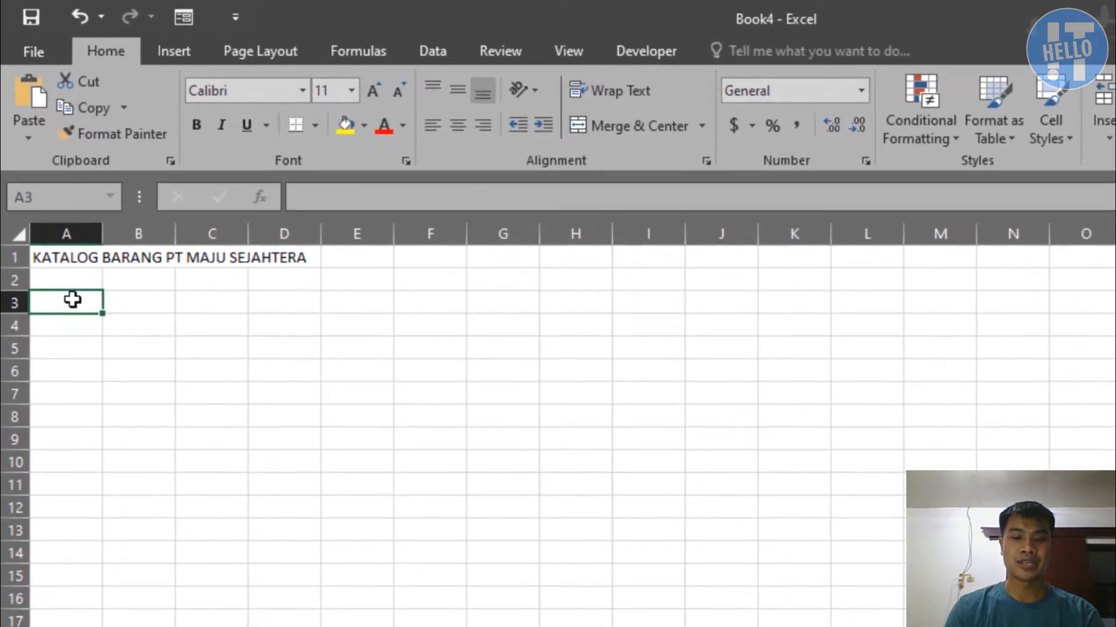
type("KODE BARANG")
key("Tab")
type("NAMA BARANG")
key("Tab")
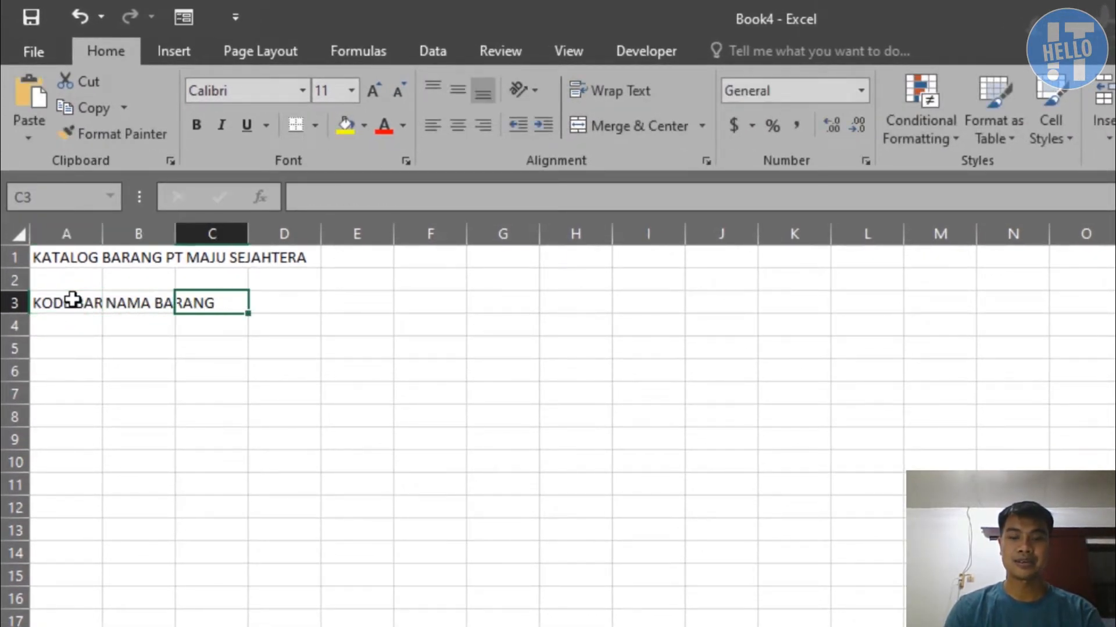
Step: Enter the headings STOK AWAL, JML MASUK, JML KELUAR and STOK AKHIR in cells C3 to F3
type("STO")
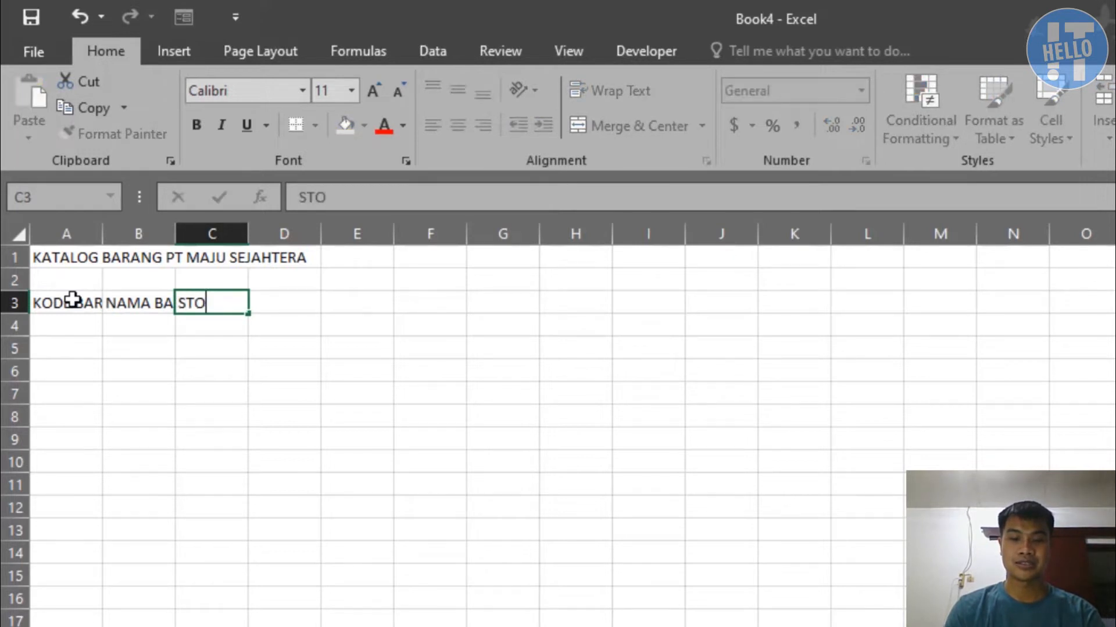
type("K AWAL")
key("Tab")
type("JML MASU")
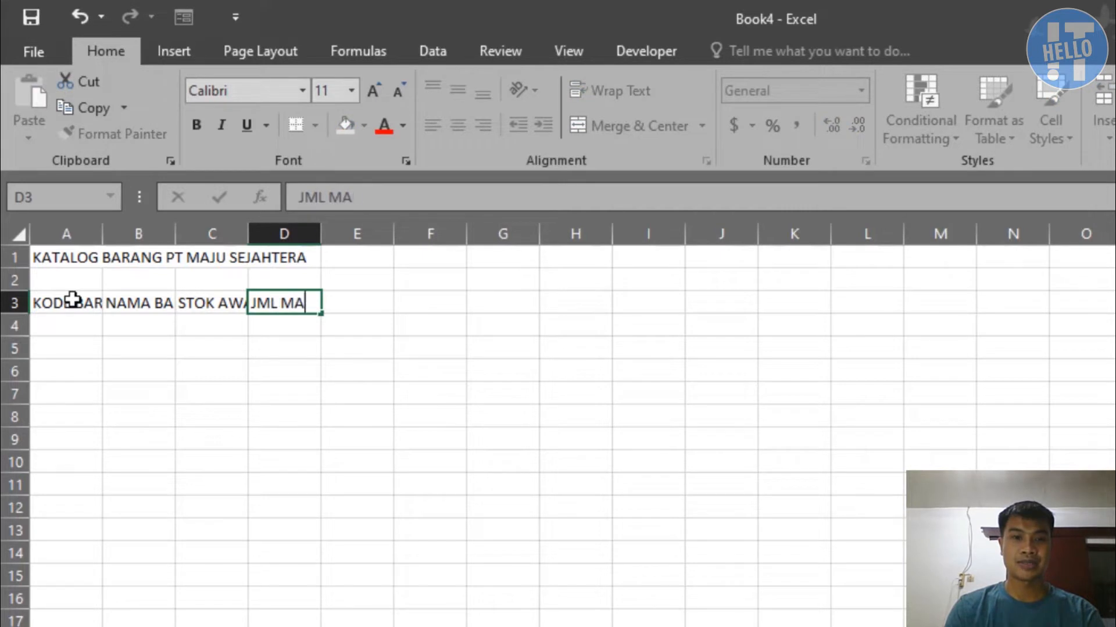
key("BackSpace")
type("SUK")
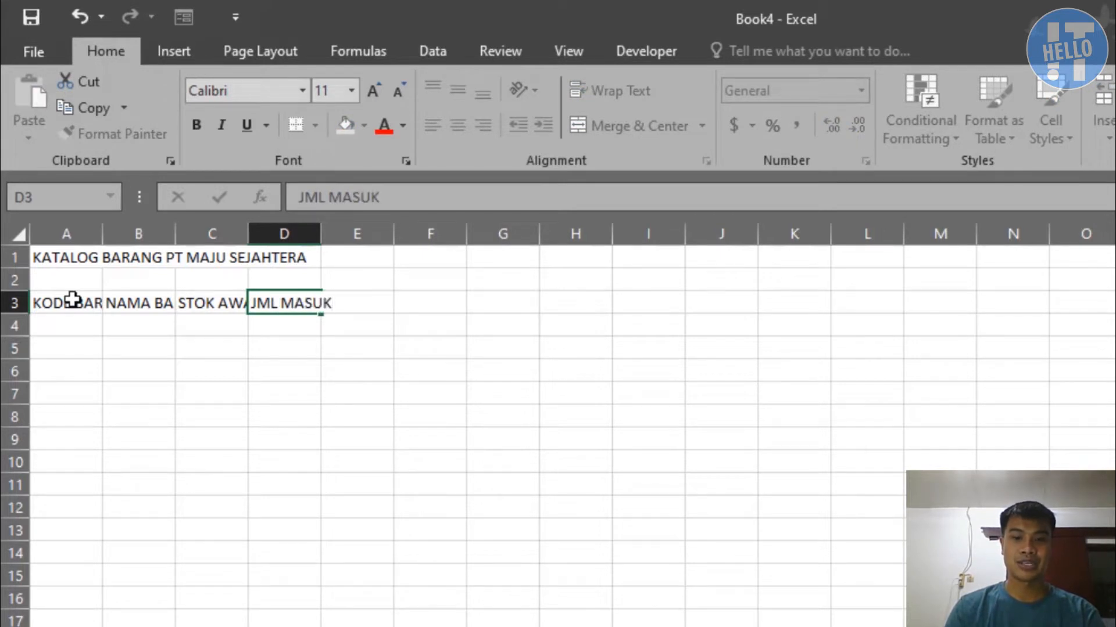
key("Tab")
type("JML ")
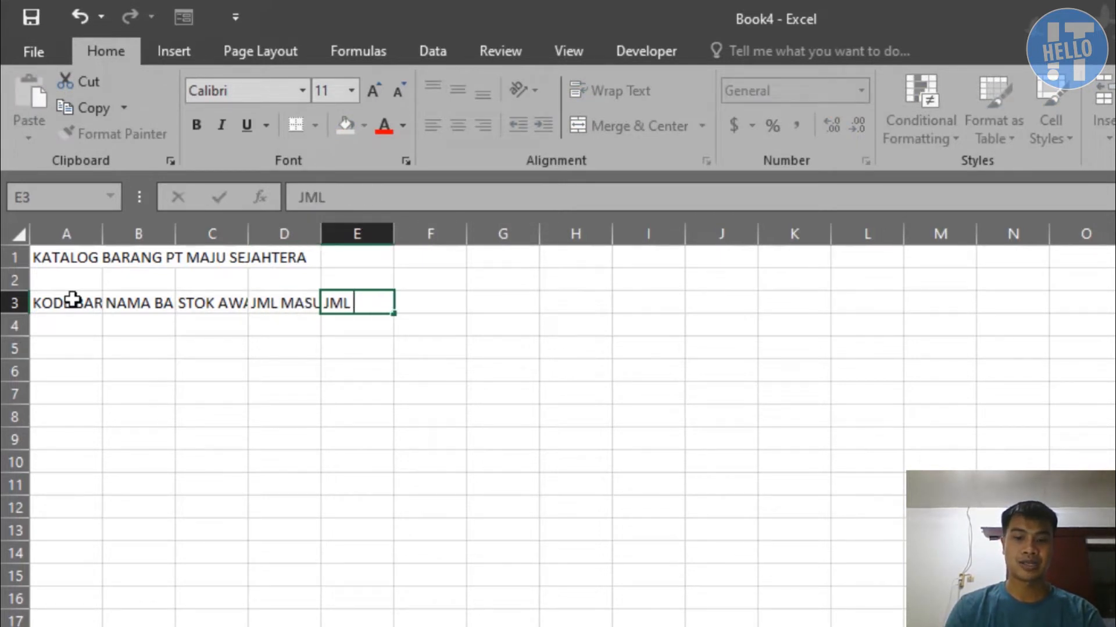
type("KELUAR")
key("Tab")
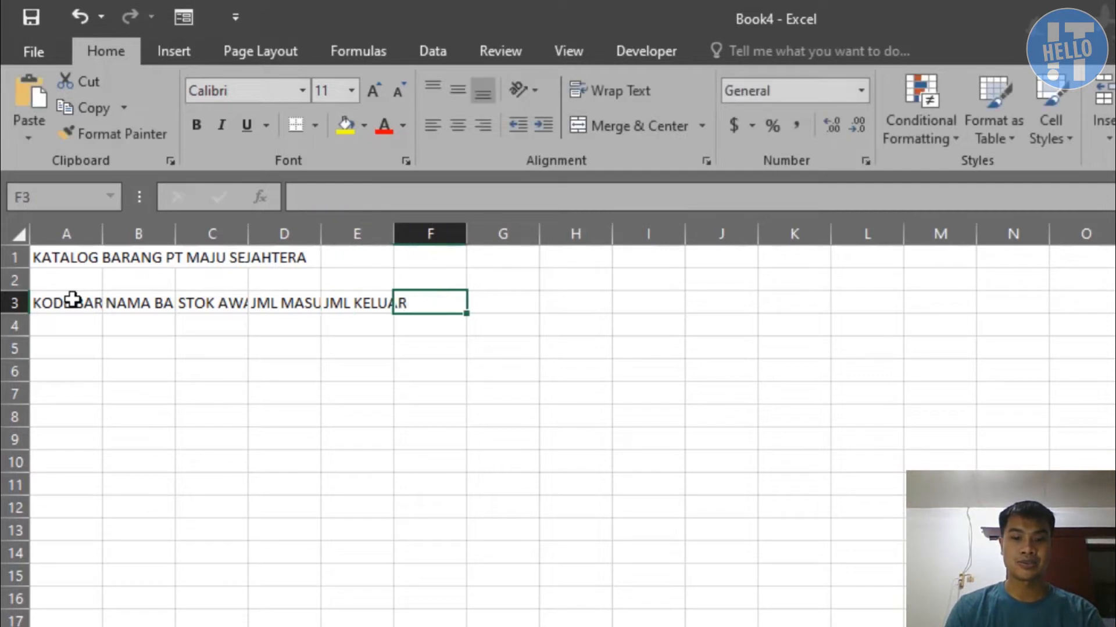
type("STOK AKHIR")
key("Return")
Step: Convert the heading range A3:F3 on the KATALOG sheet into a table that has headers
left_click(71, 304)
left_click_drag(158, 307, 449, 302)
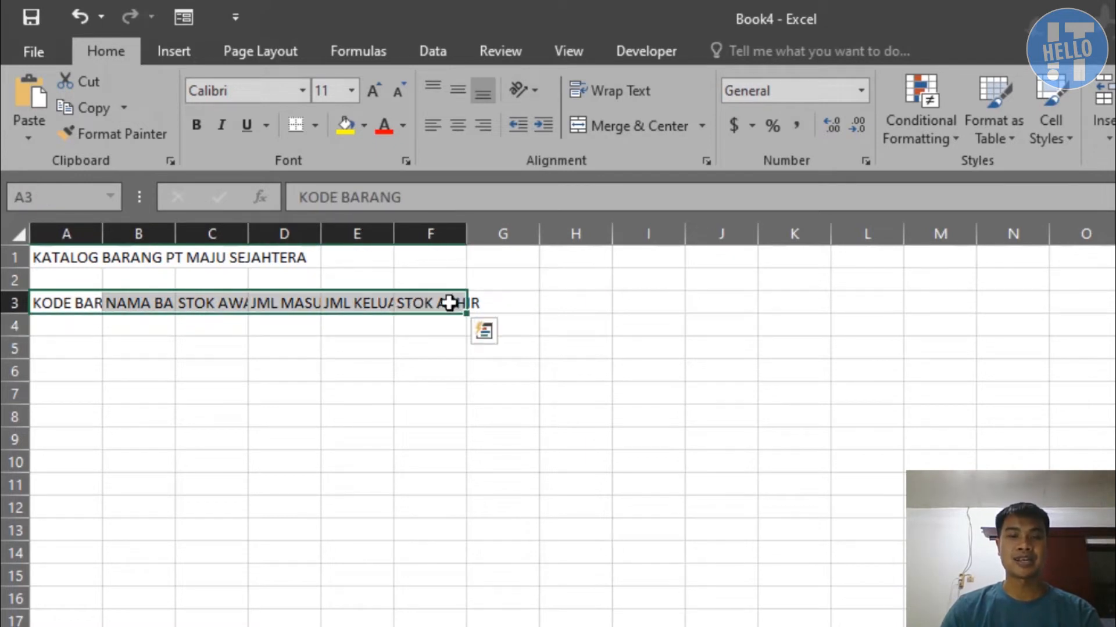
left_click(172, 46)
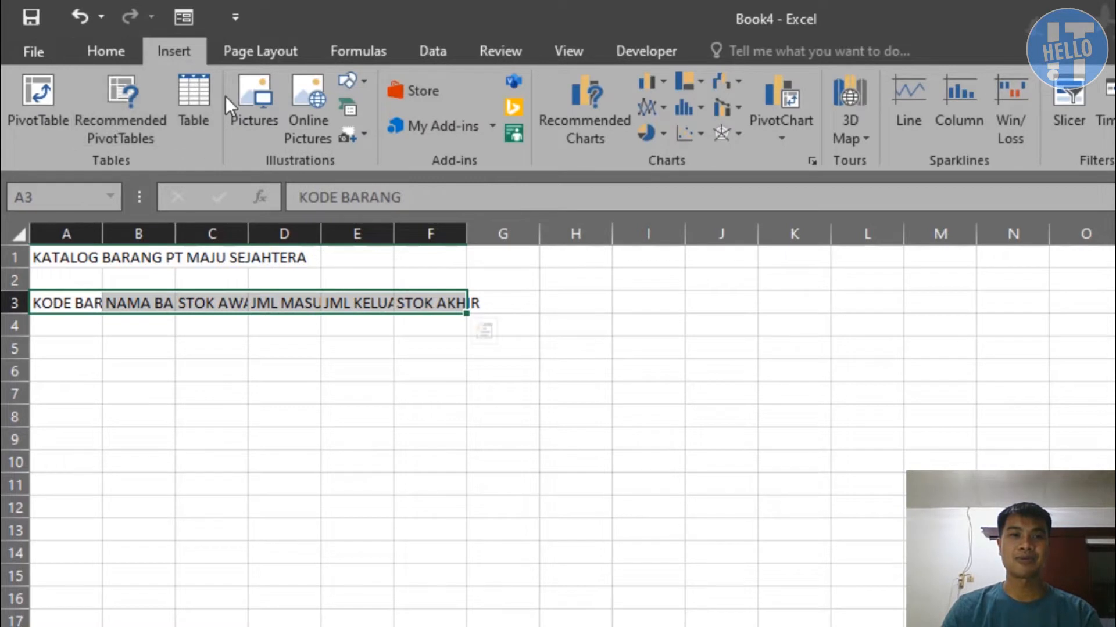
left_click(197, 99)
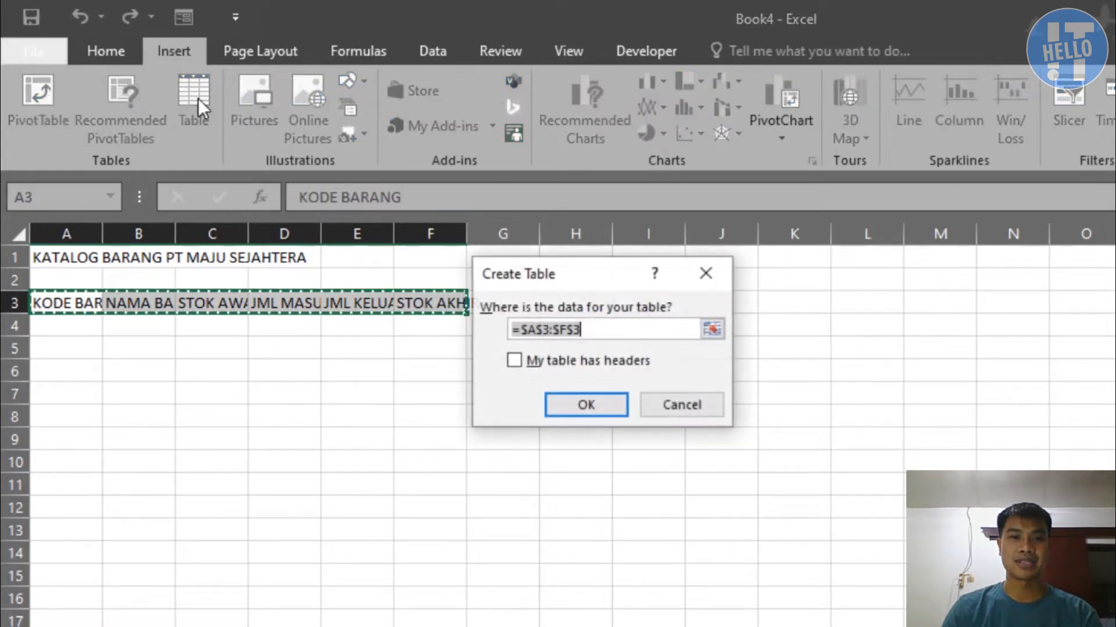
left_click(513, 362)
left_click(563, 404)
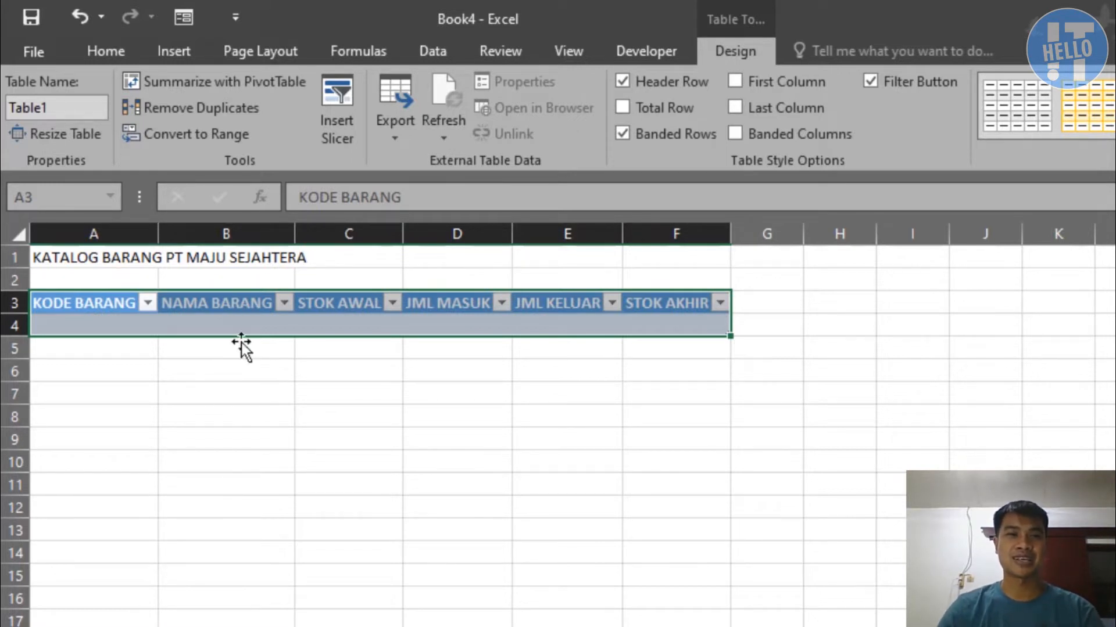
left_click(205, 410)
Step: Merge and center the title across A1:F1, and format it bold at font size 12
left_click_drag(73, 258, 672, 265)
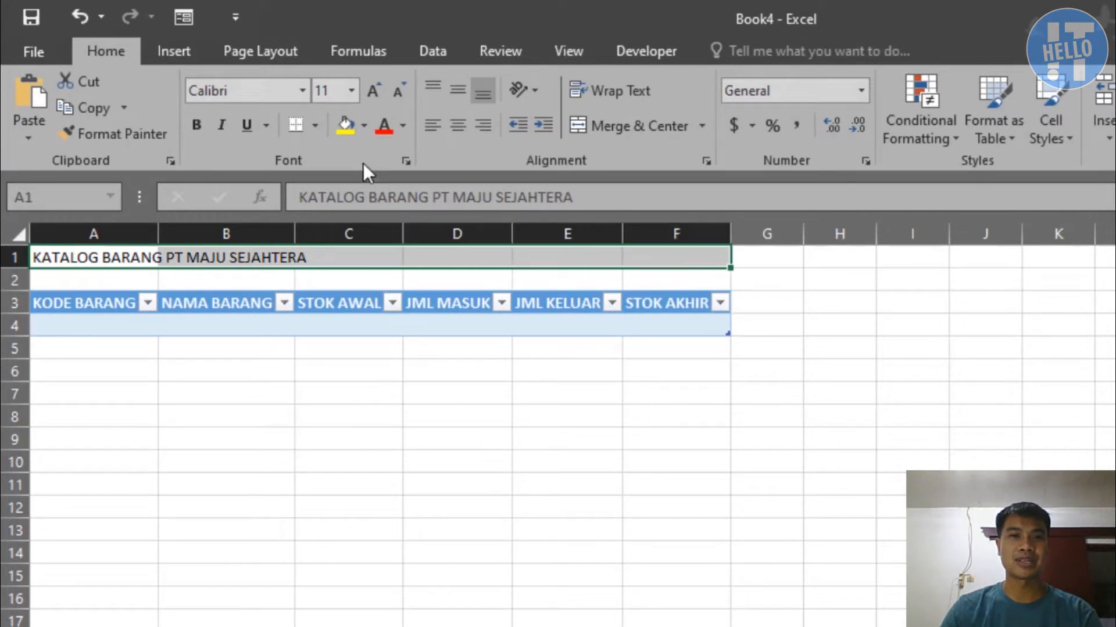
left_click(597, 125)
left_click(373, 90)
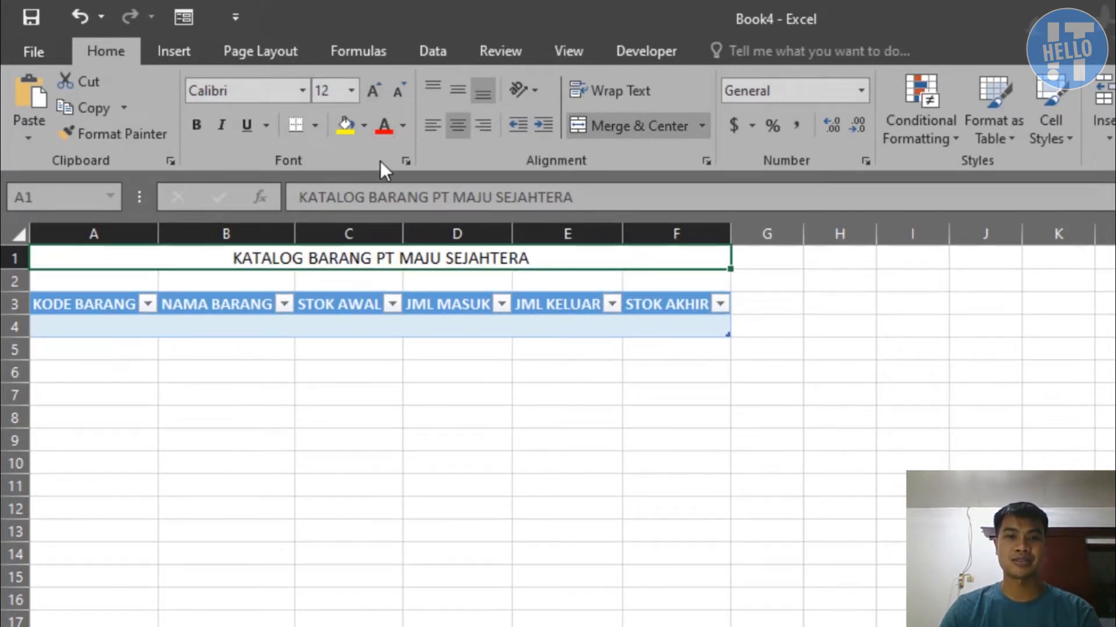
key("ctrl+b")
left_click(456, 500)
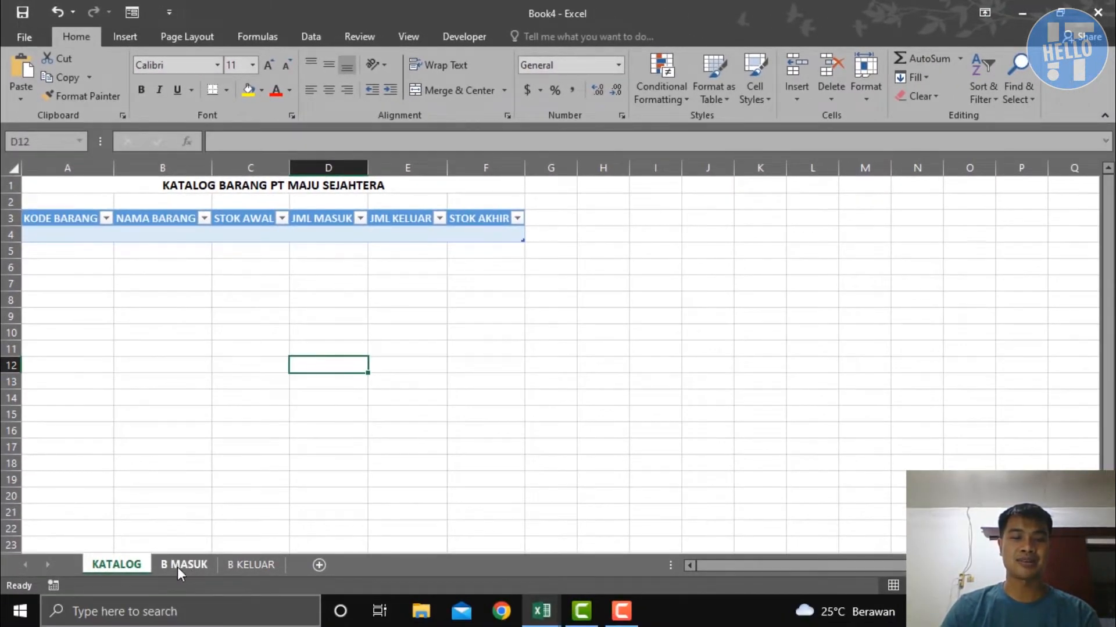
Step: Copy the formatted title from the KATALOG sheet to cell A1 of the B MASUK and B KELUAR sheets
left_click(178, 566)
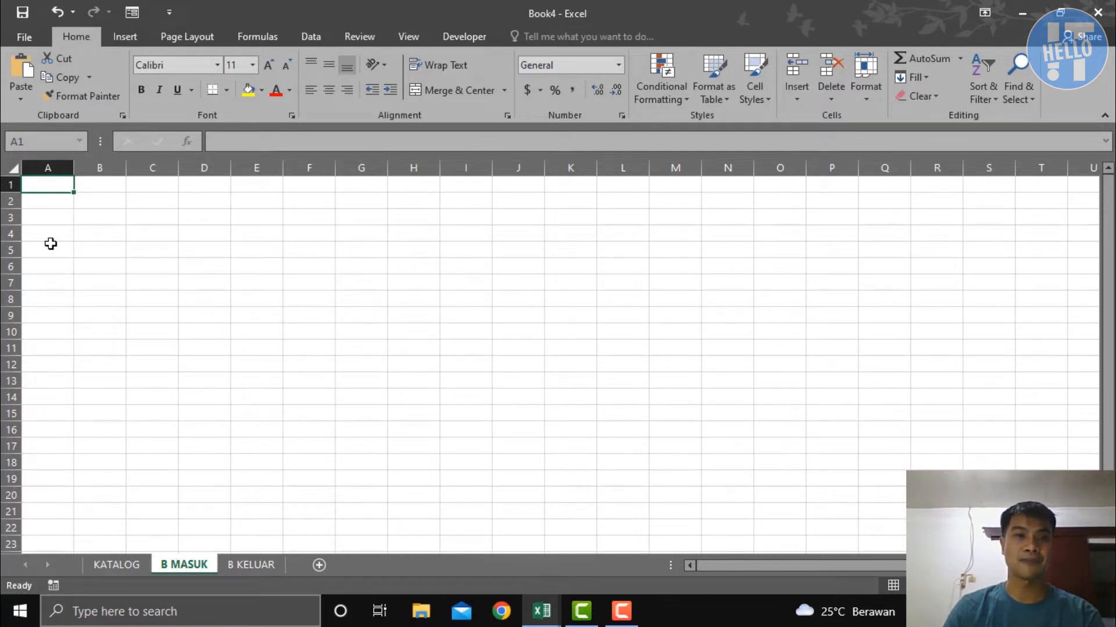
key("ctrl+Page_Up")
left_click(137, 185)
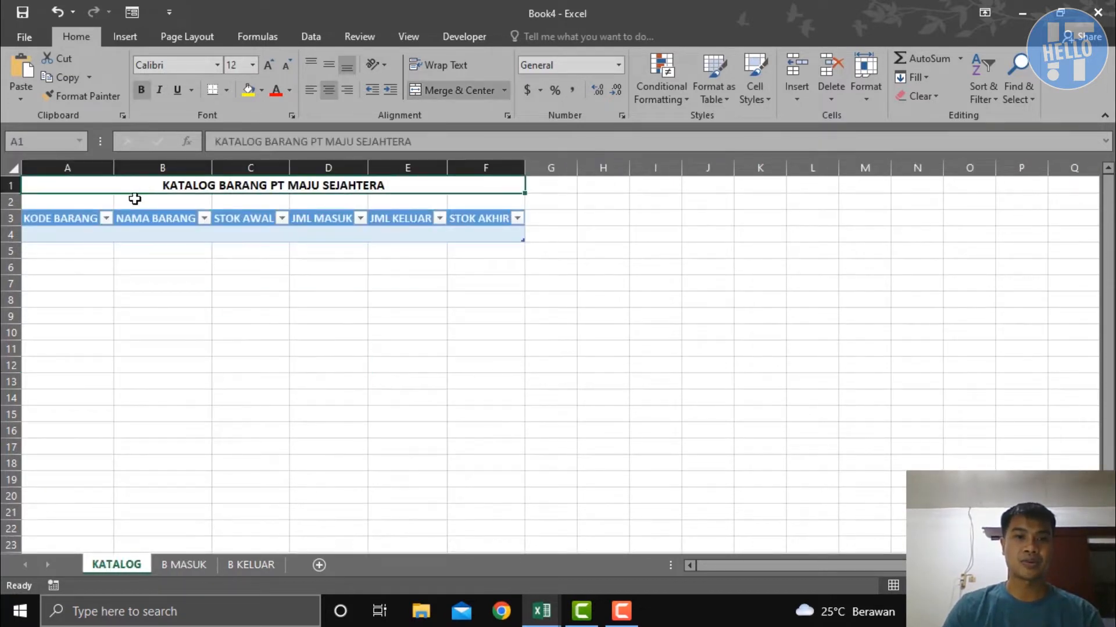
key("ctrl+c")
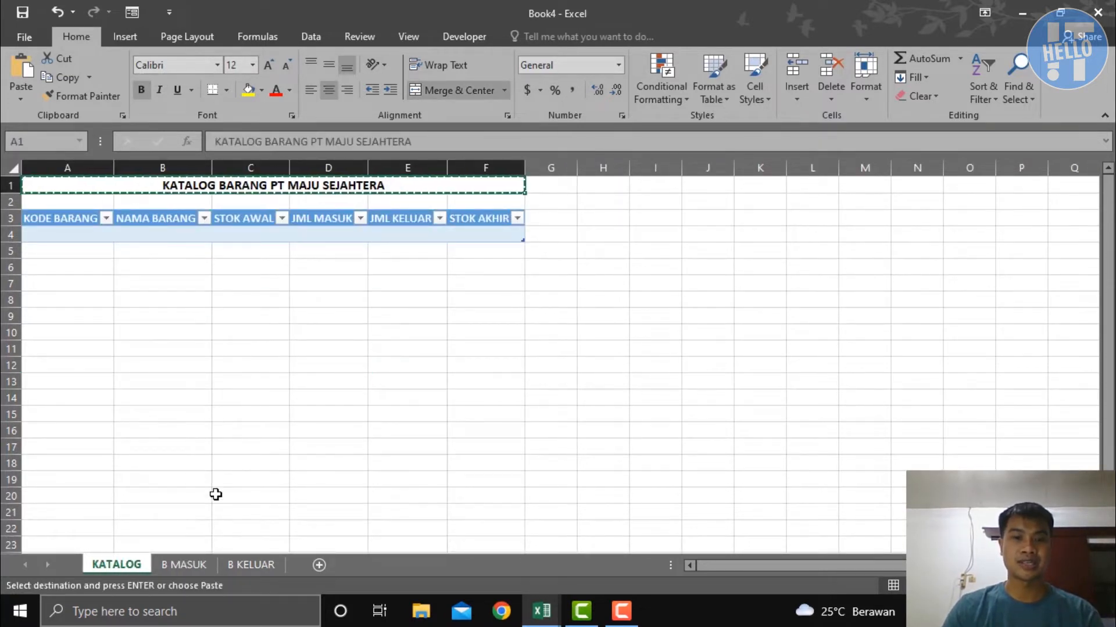
left_click(180, 565)
key("ctrl+v")
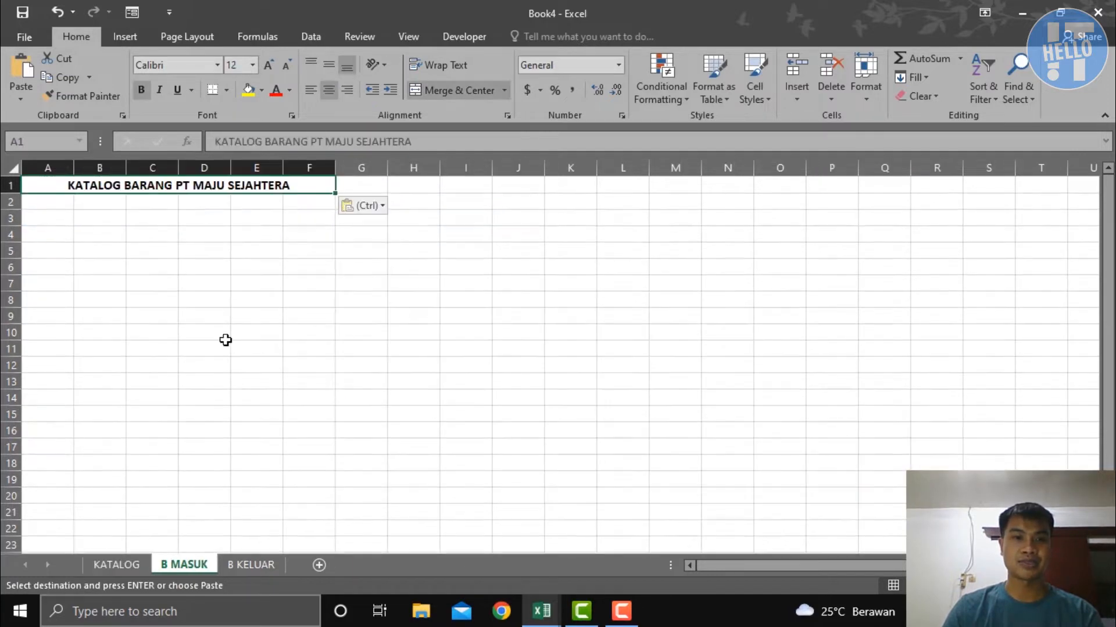
left_click(250, 559)
key("ctrl+v")
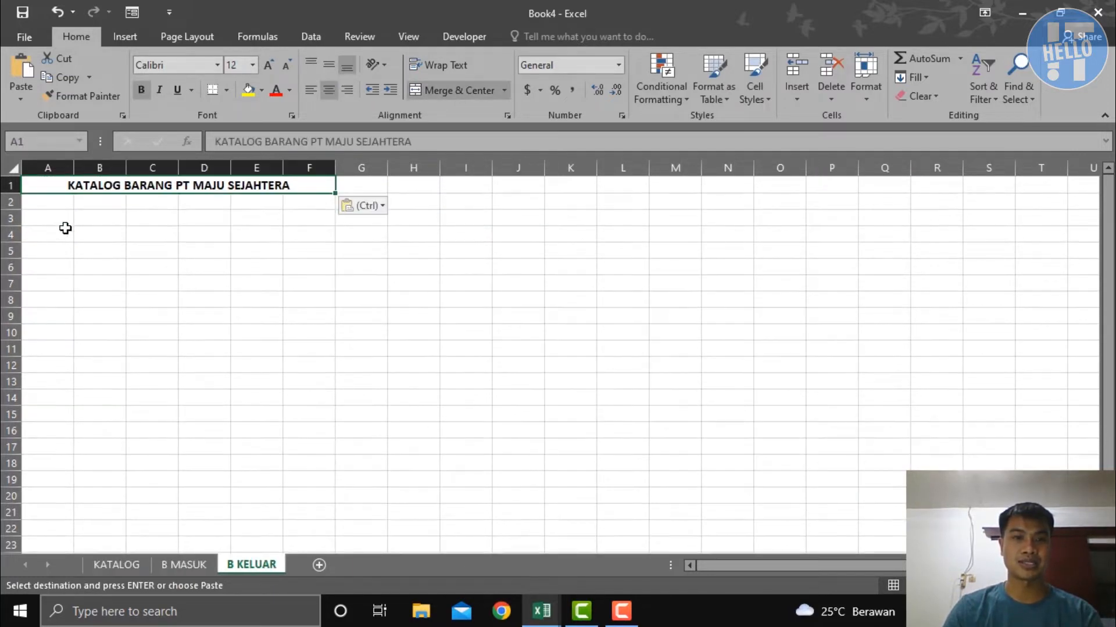
Step: Enter the headings TANGGAL, KODE BARANG, NAMA BARANG and JUMLAH MASUK in A3:D3 of the B MASUK sheet
left_click(189, 562)
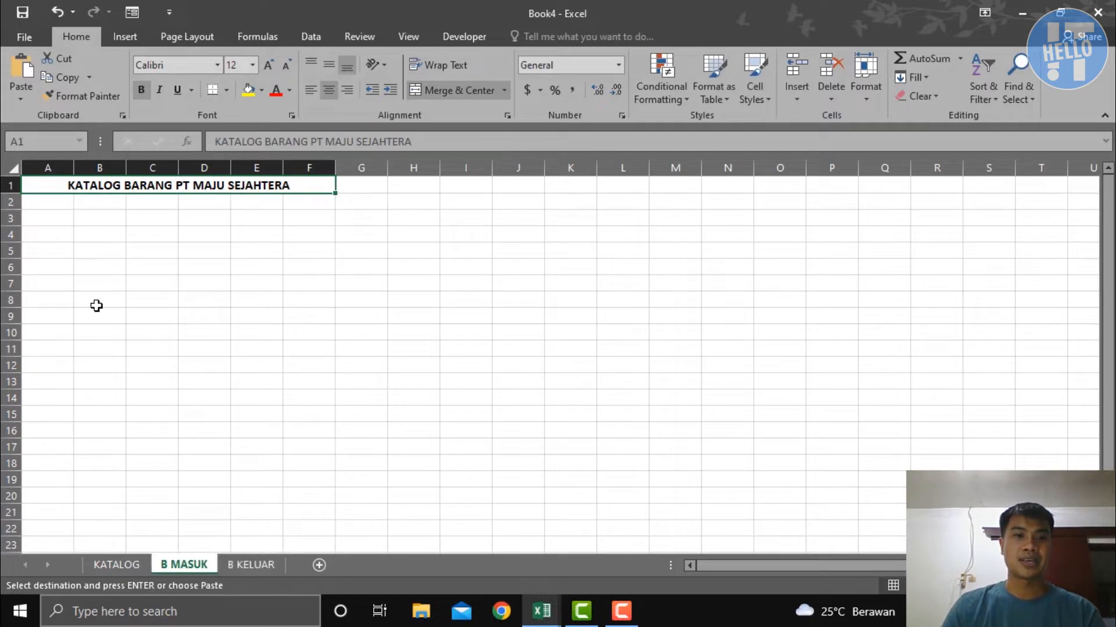
left_click(61, 216)
type("TANGGAL")
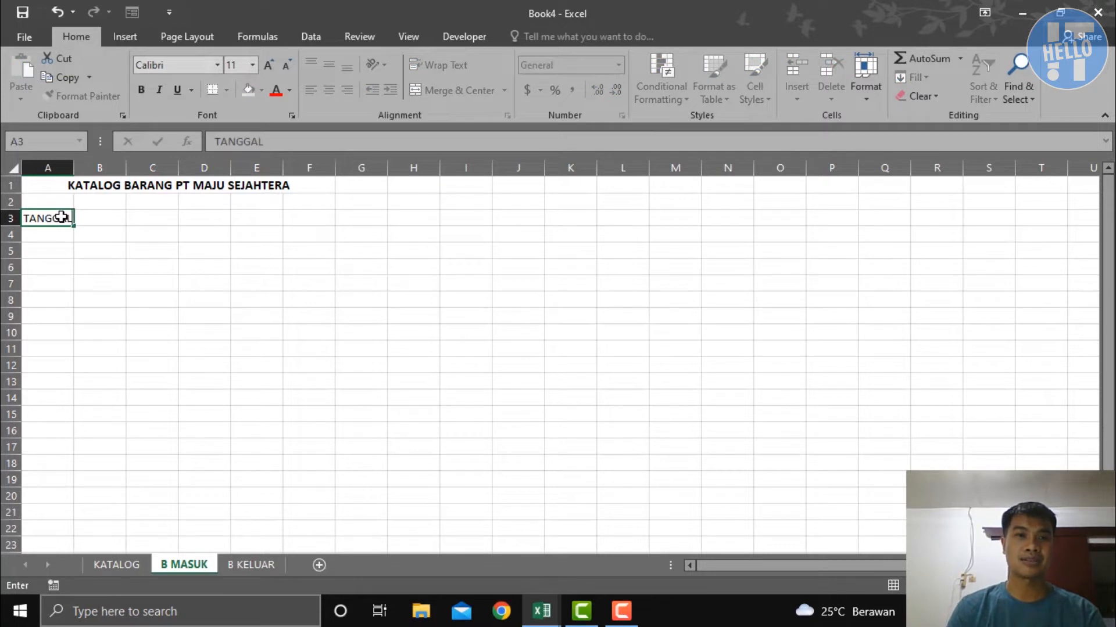
key("Tab")
type("KODE BARANG")
key("Tab")
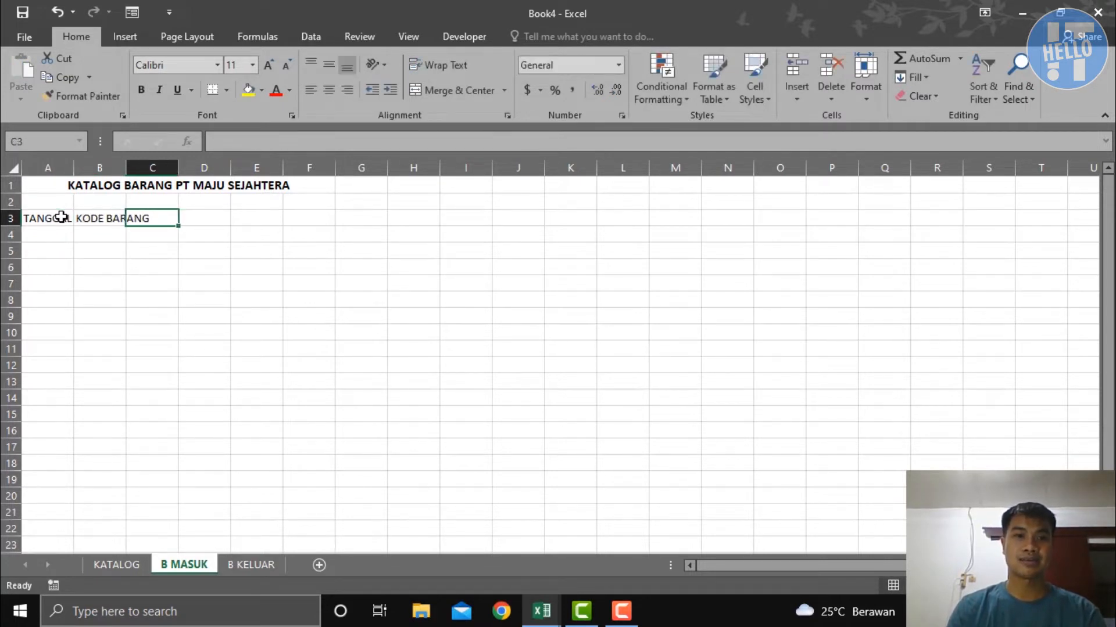
type("NAMA BARANG")
key("Tab")
type("JUMLA")
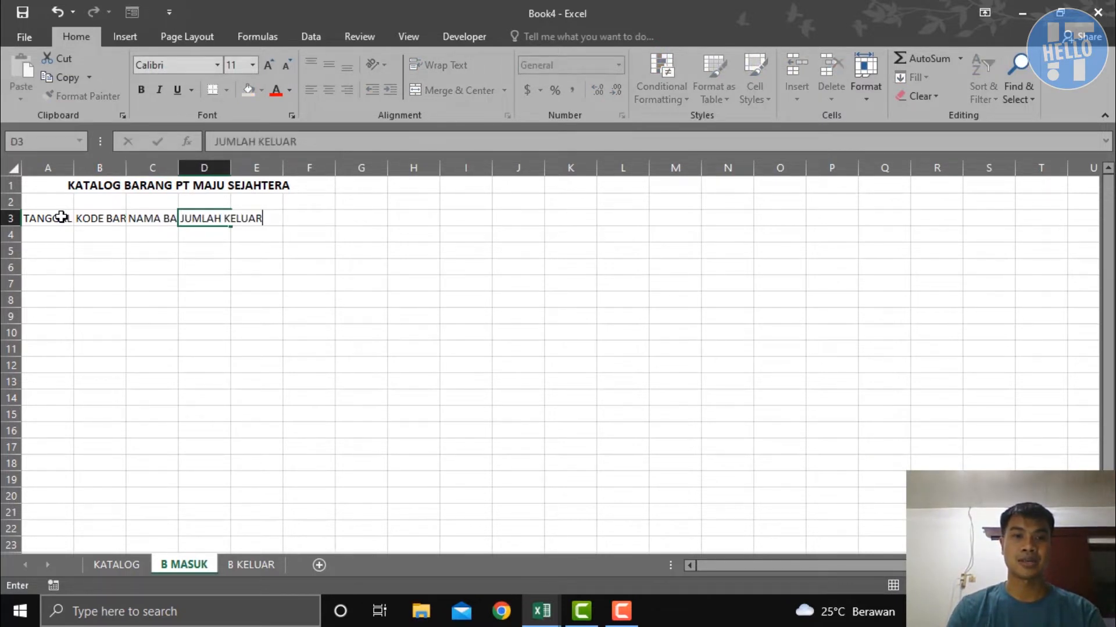
type("H MASUK")
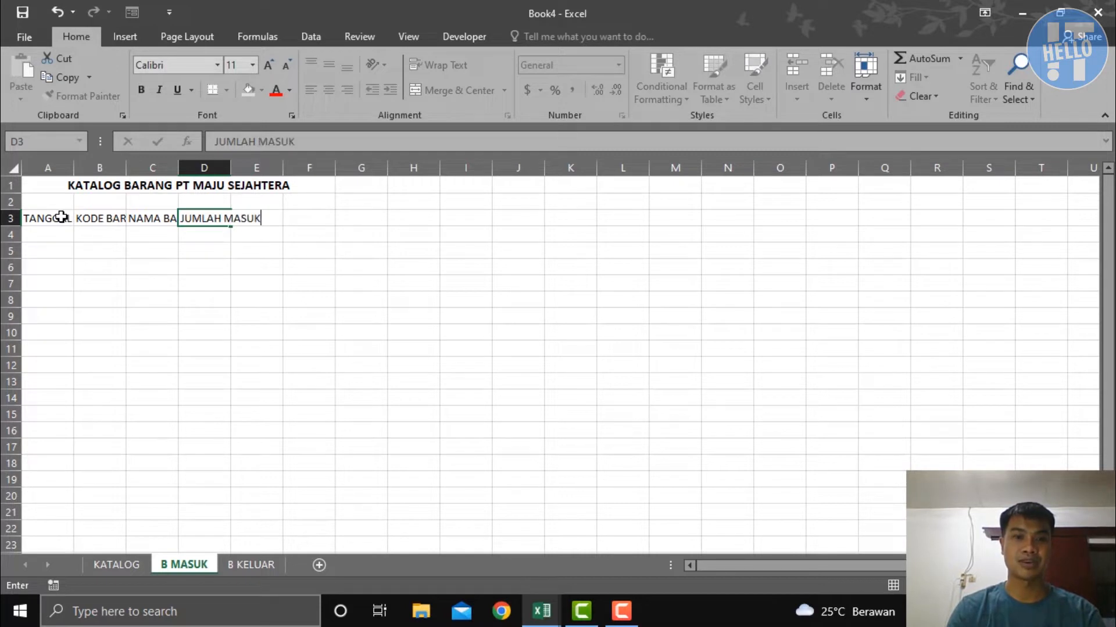
key("Return")
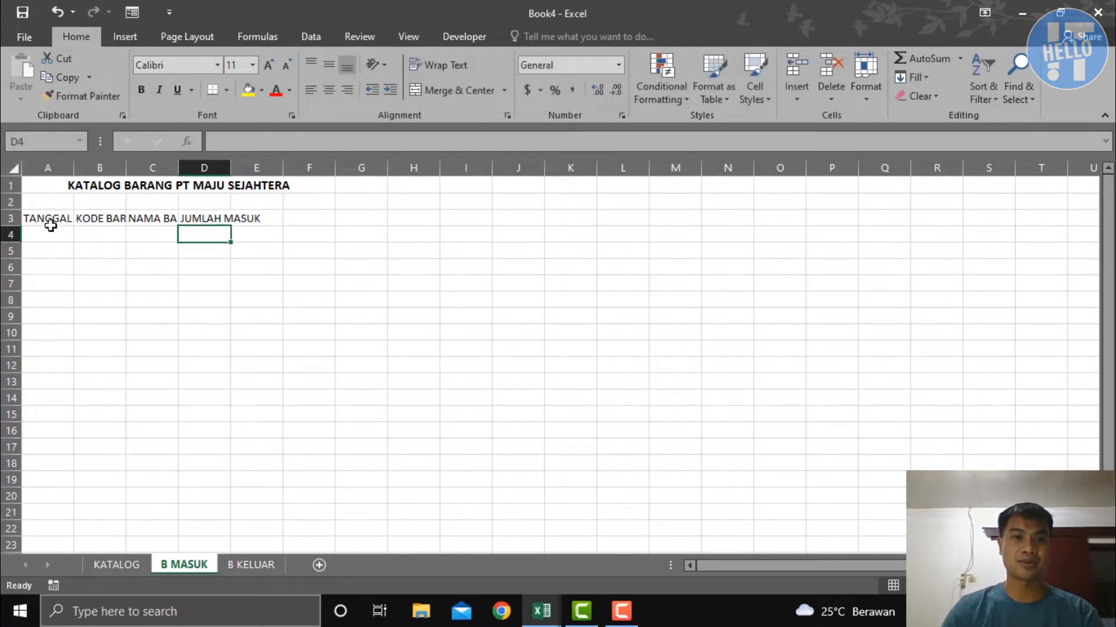
Step: Convert the heading range A3:D3 on the B MASUK sheet into a table that has headers
left_click(51, 220)
left_click_drag(51, 221, 223, 220)
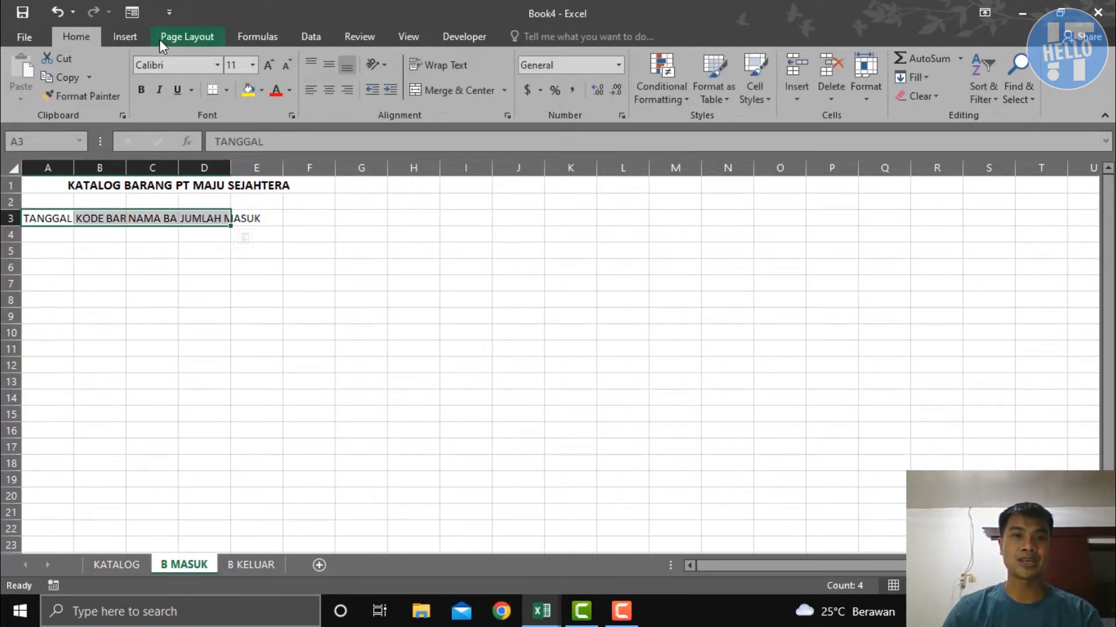
left_click(137, 36)
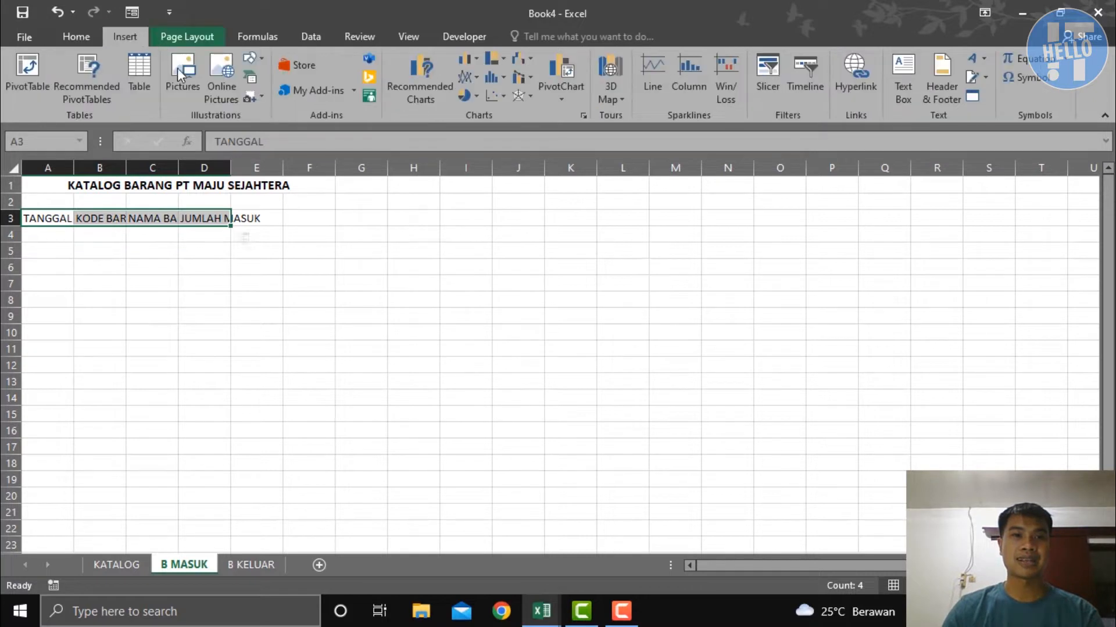
left_click(130, 67)
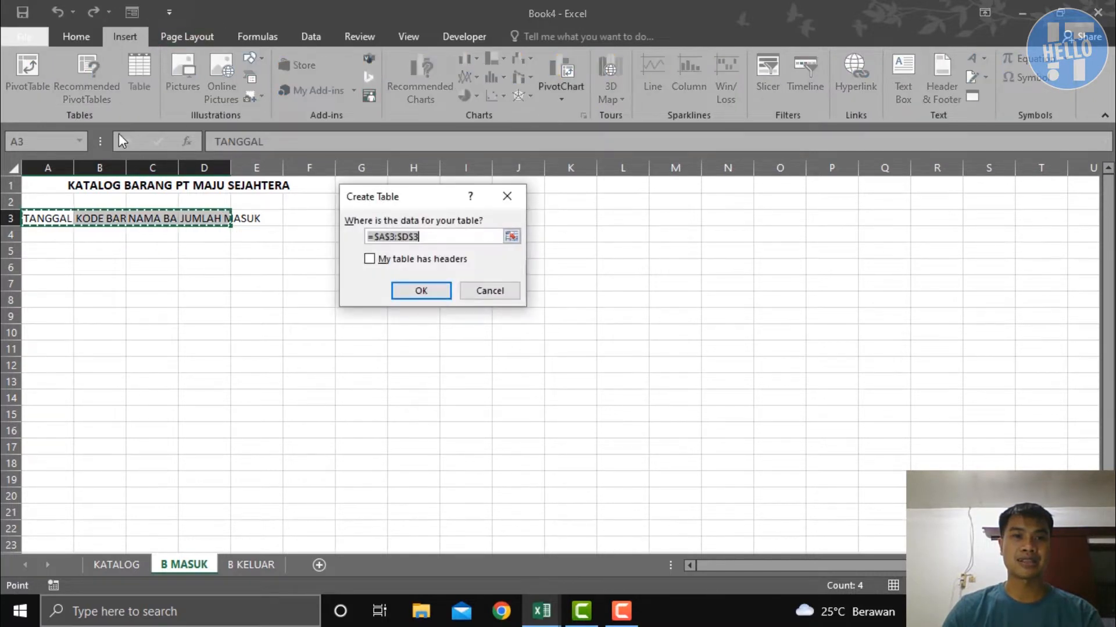
left_click(368, 259)
left_click(407, 291)
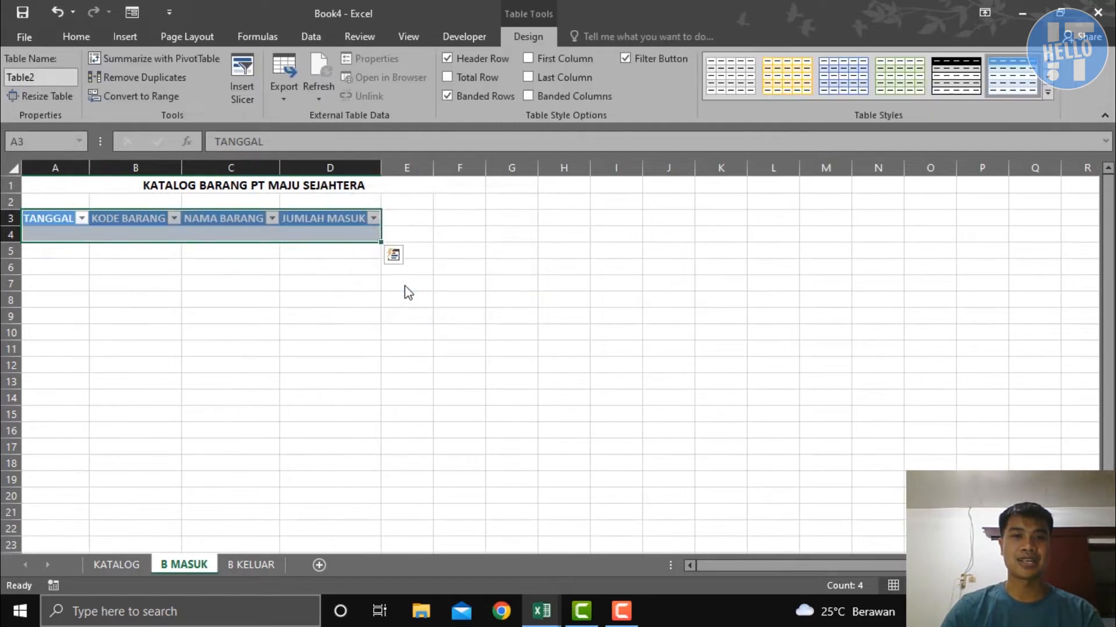
left_click(362, 297)
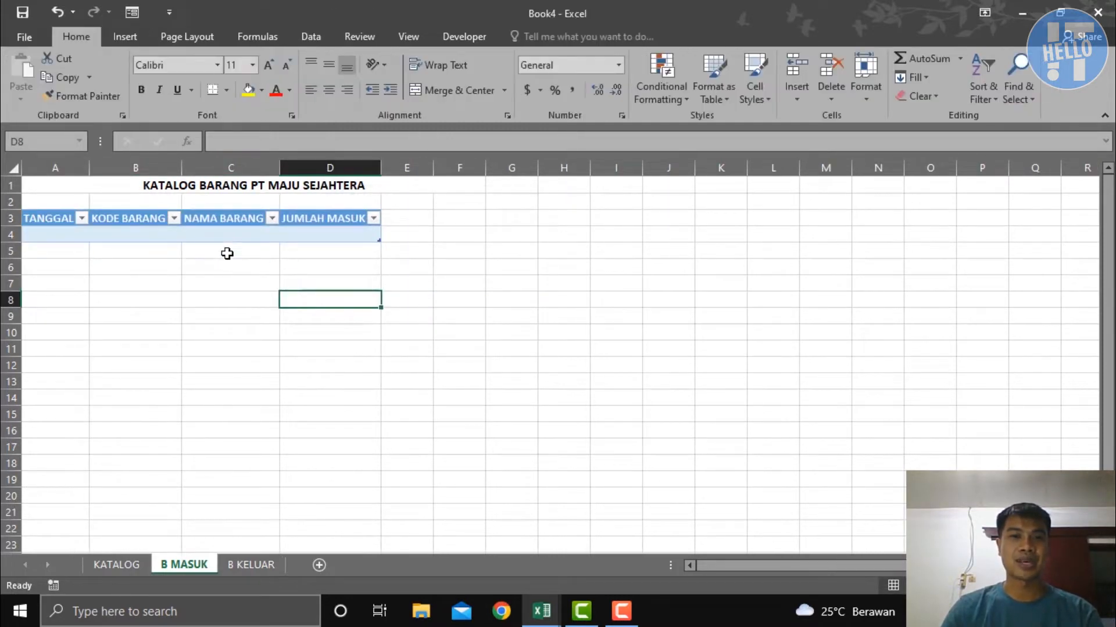
Step: Copy table rows 3 and 4 from the B MASUK sheet to the B KELUAR sheet, starting at cell A3
left_click_drag(11, 218, 10, 235)
key("ctrl+c")
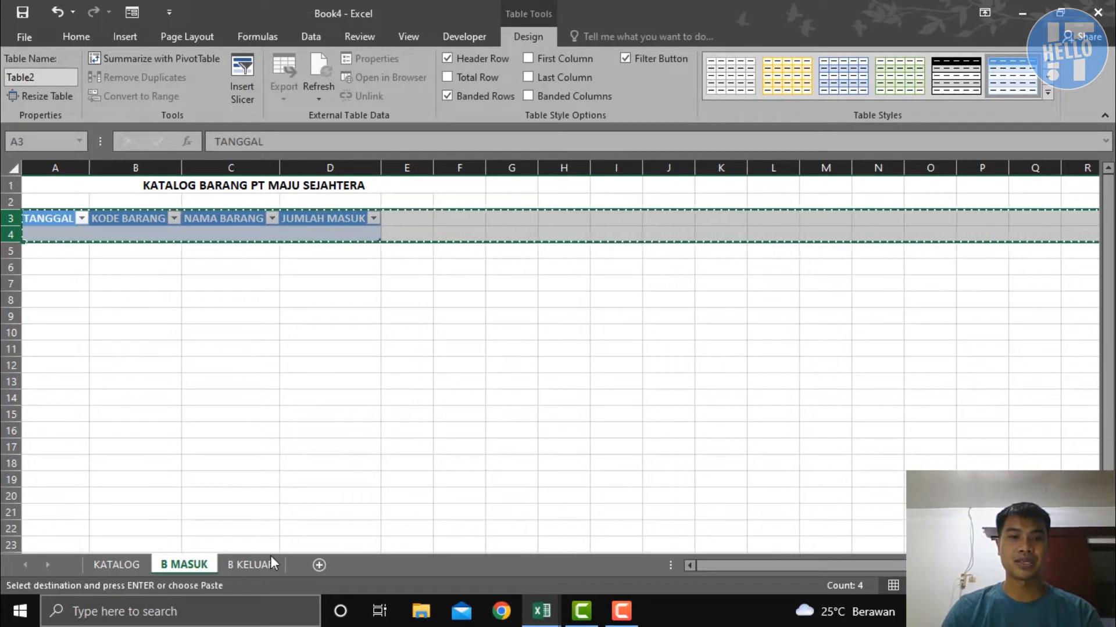
left_click(251, 564)
left_click(37, 219)
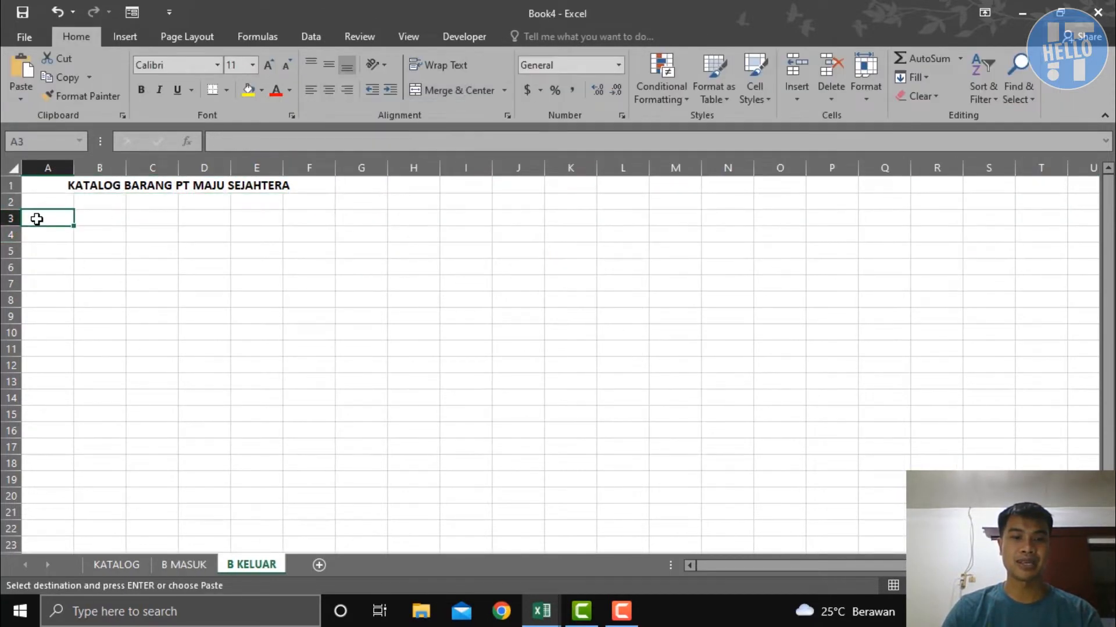
key("ctrl+v")
left_click(239, 284)
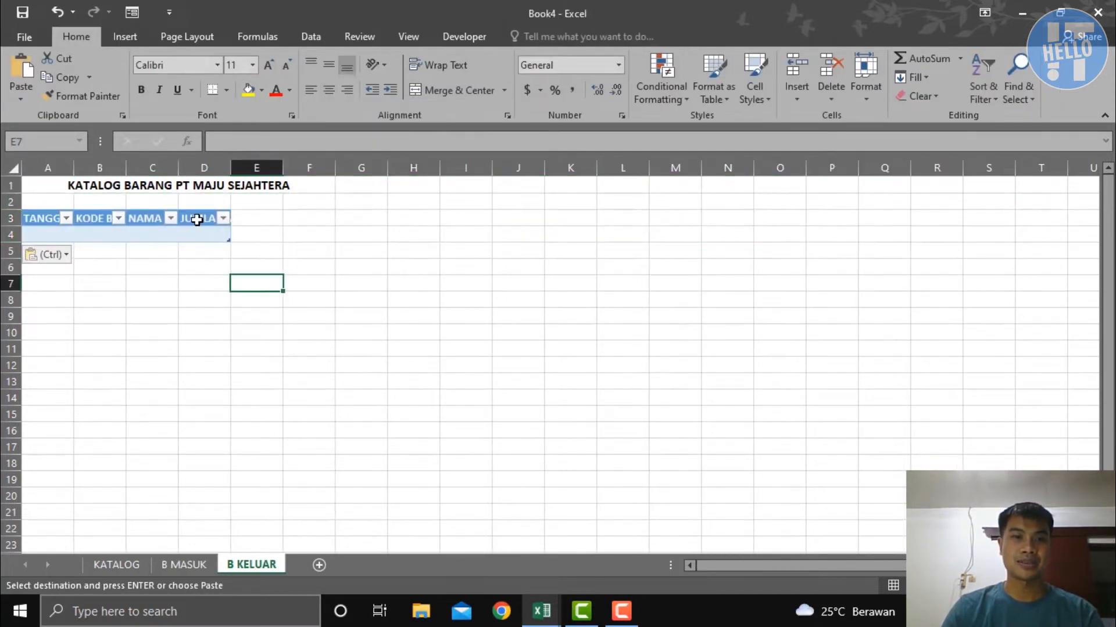
Step: Change the heading in cell D3 of the B KELUAR sheet to JUMLAH KELUAR
left_click(197, 219)
double_click(221, 219)
left_click_drag(226, 219, 267, 219)
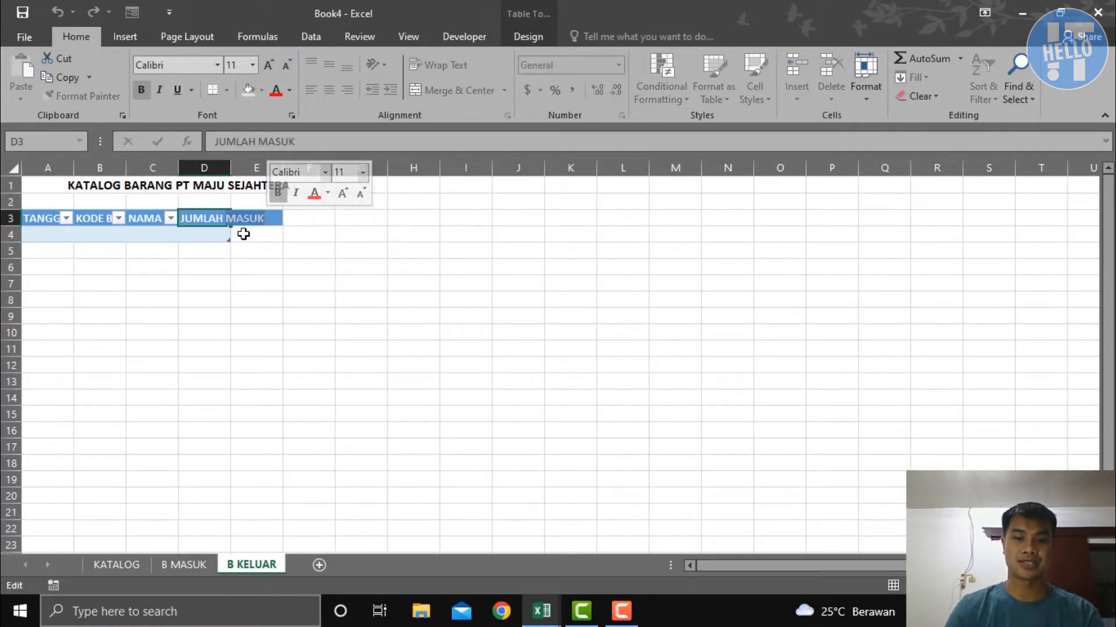
type("B")
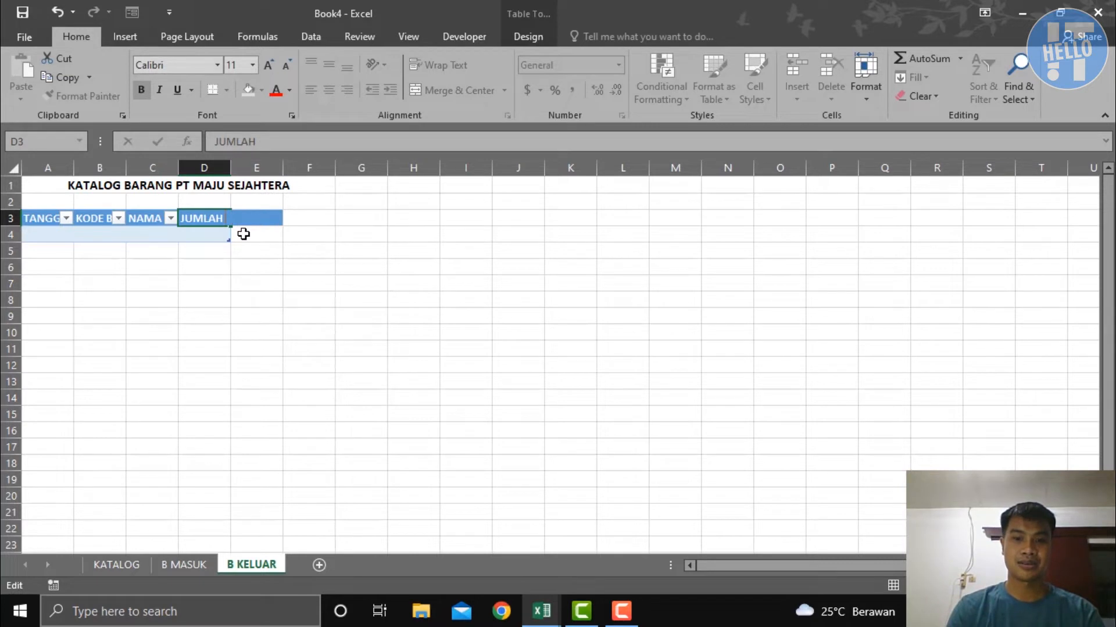
key("Return")
Step: Auto-fit the widths of columns A to D on the B KELUAR sheet to their headings
left_click_drag(48, 168, 211, 171)
double_click(229, 167)
left_click(427, 293)
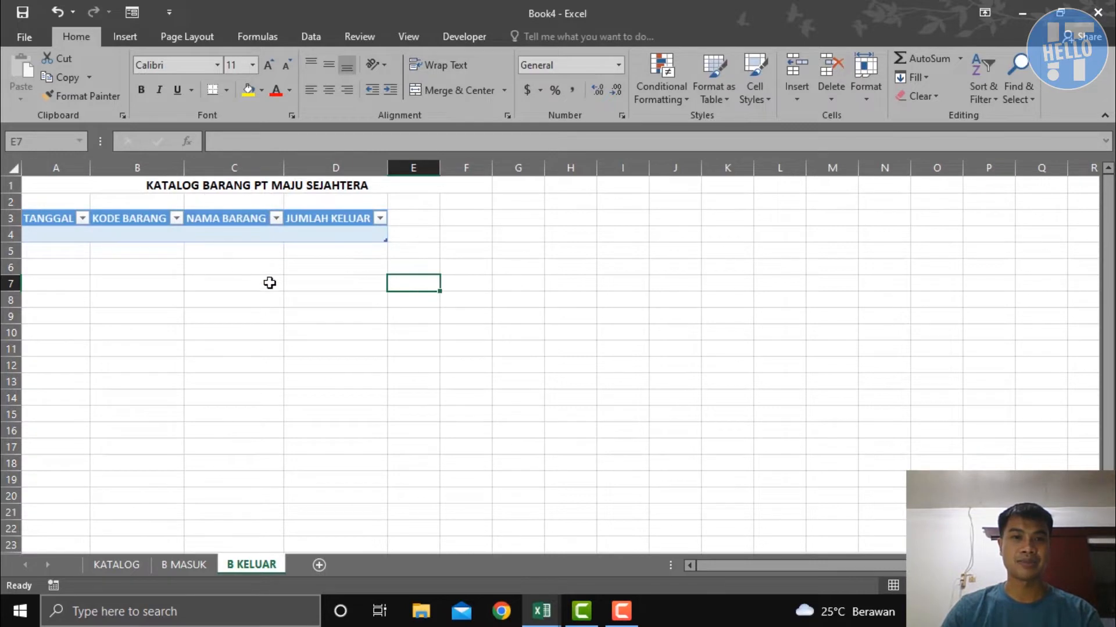
Step: Apply the orange Light table style with a solid header row to the table on the B MASUK sheet
left_click(182, 566)
left_click(174, 361)
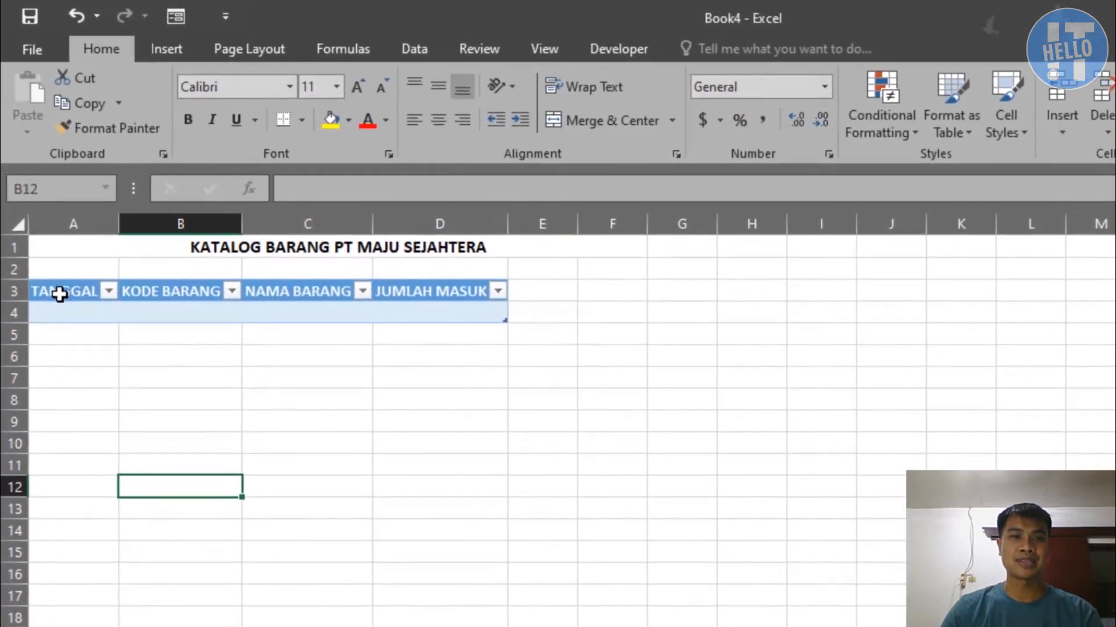
left_click_drag(41, 219, 298, 232)
left_click_drag(396, 309, 448, 311)
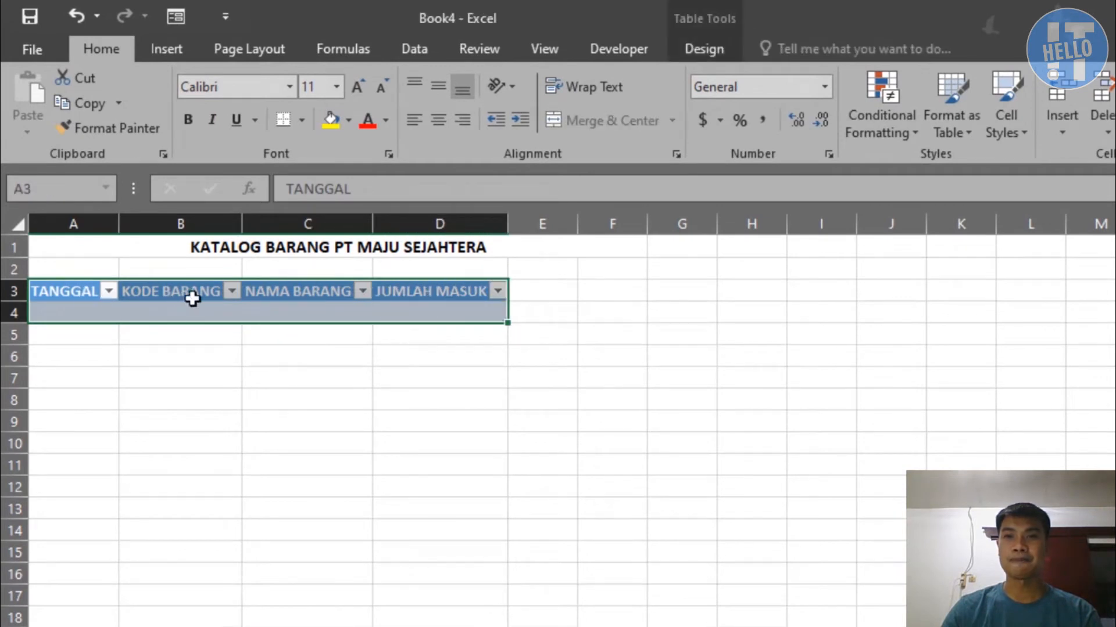
left_click(723, 51)
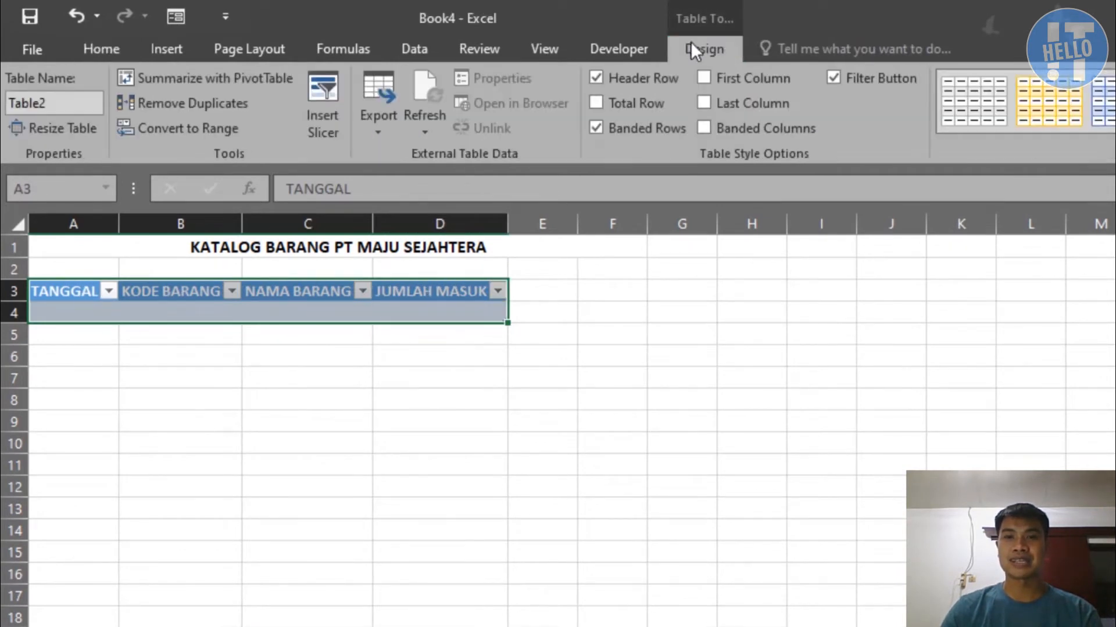
left_click(1025, 123)
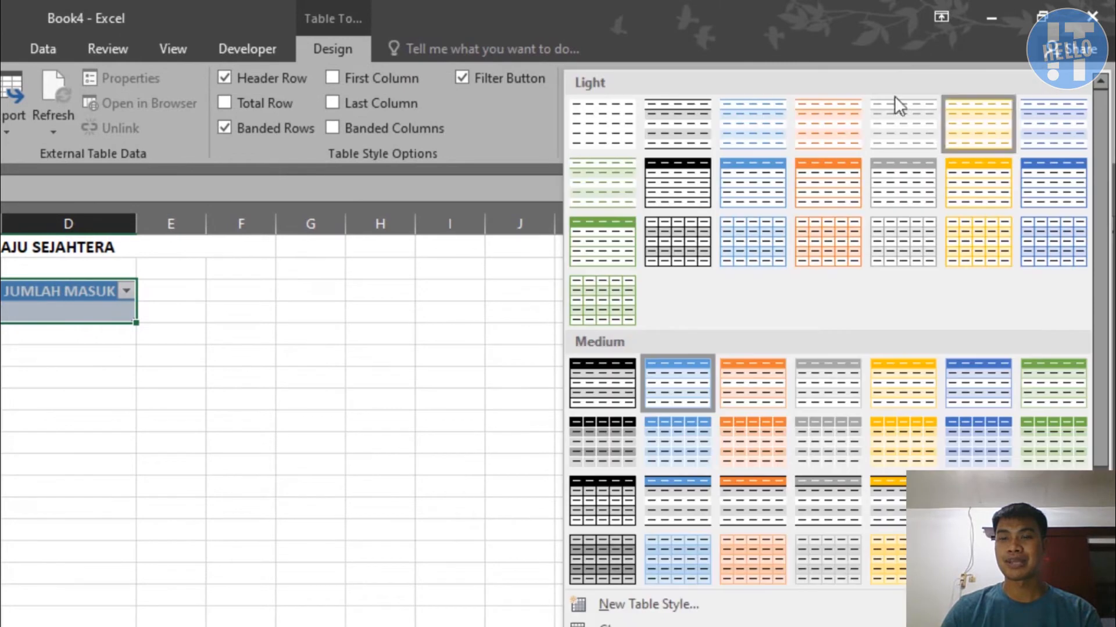
left_click(825, 191)
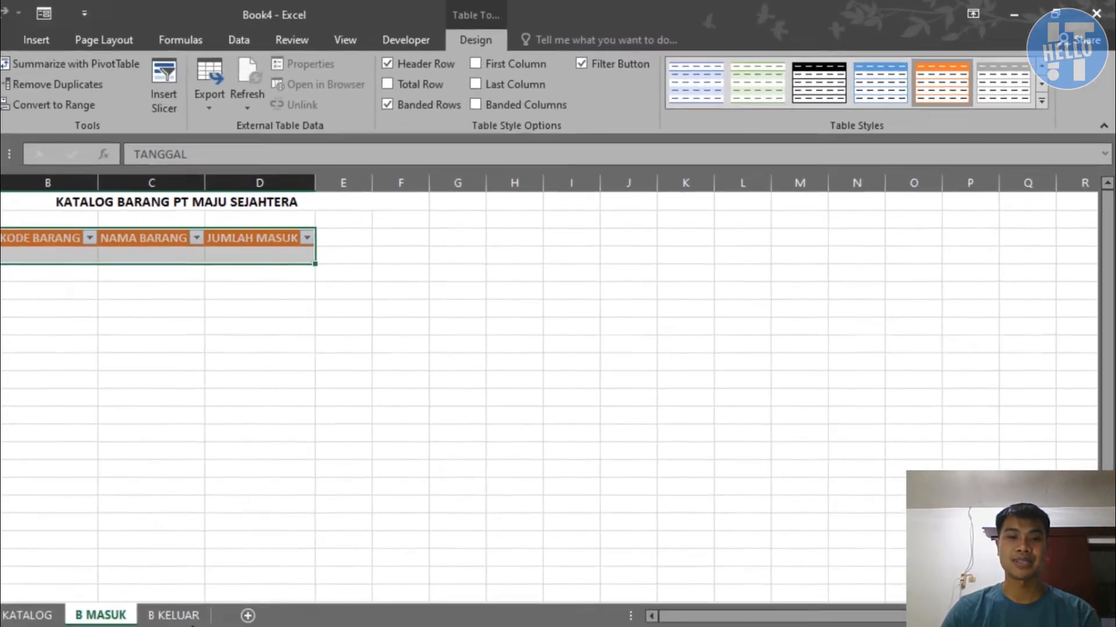
Step: Apply the gray Light table style with a solid header row to the table on the B KELUAR sheet
left_click(265, 569)
left_click_drag(61, 218, 339, 235)
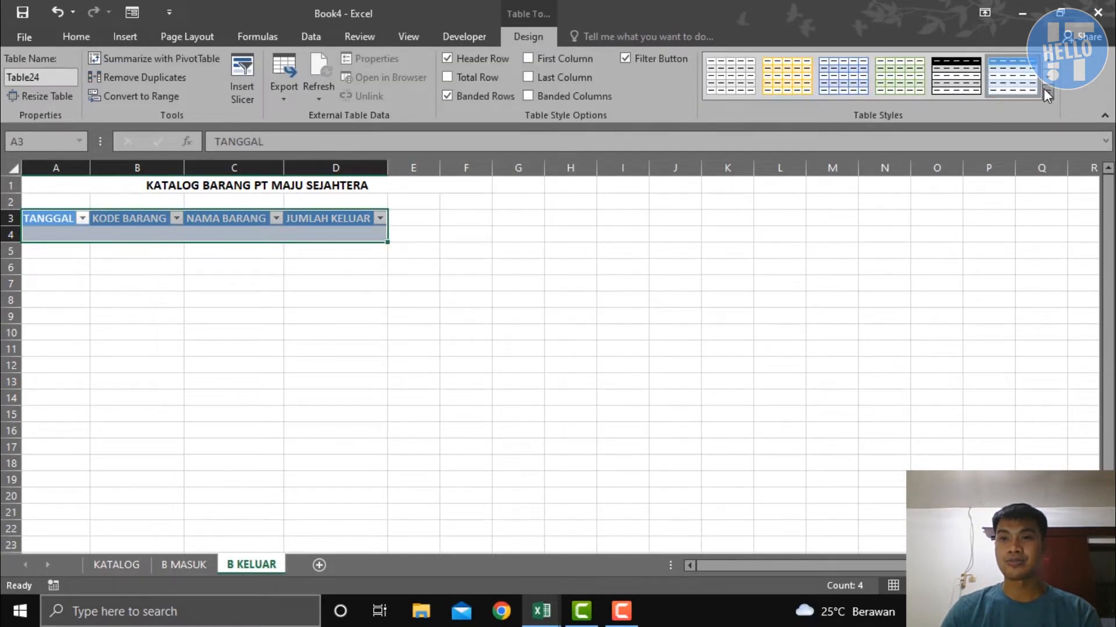
left_click(1046, 93)
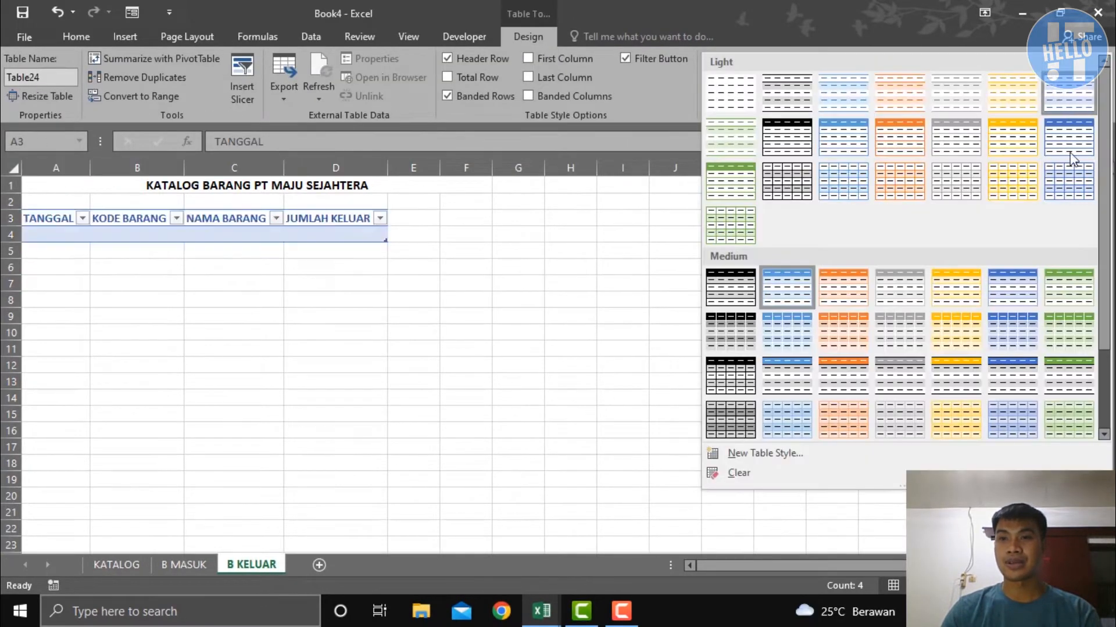
left_click(961, 138)
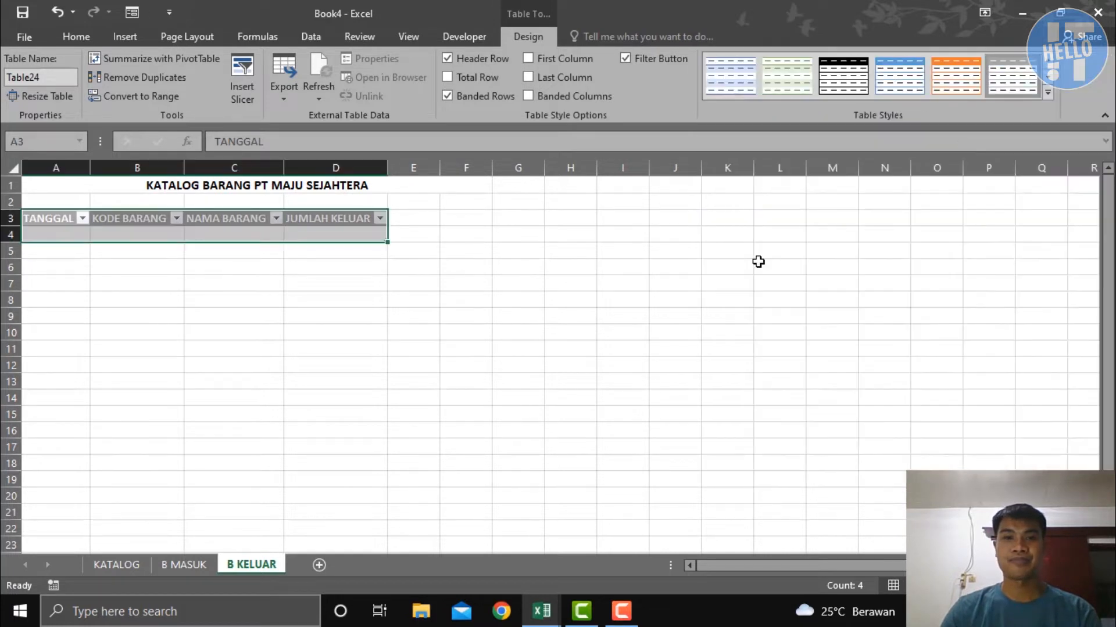
left_click(652, 287)
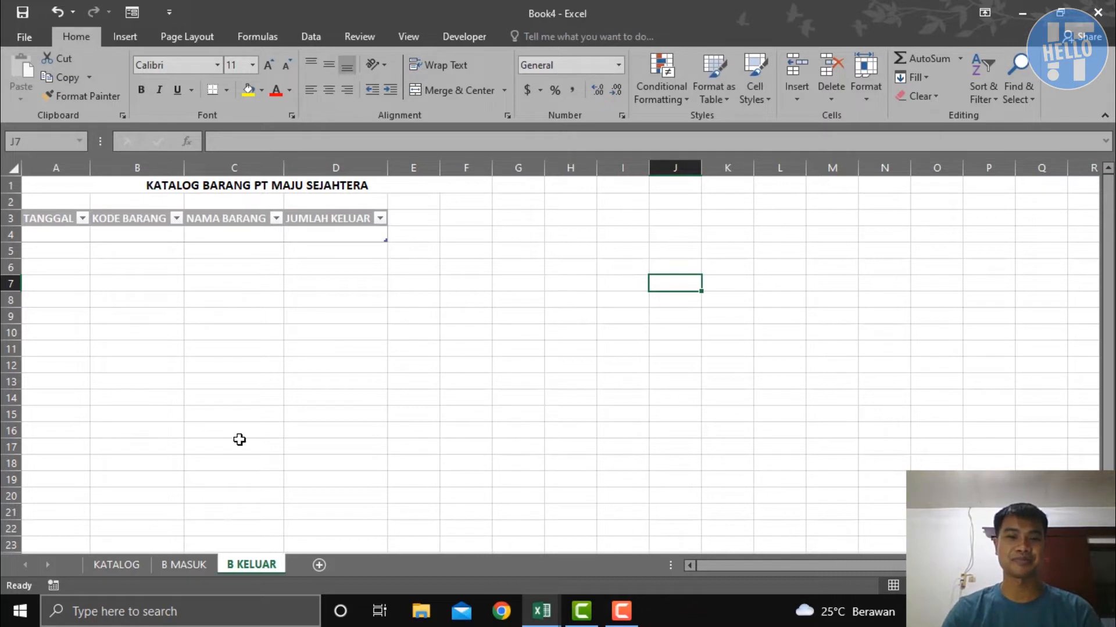
left_click(135, 566)
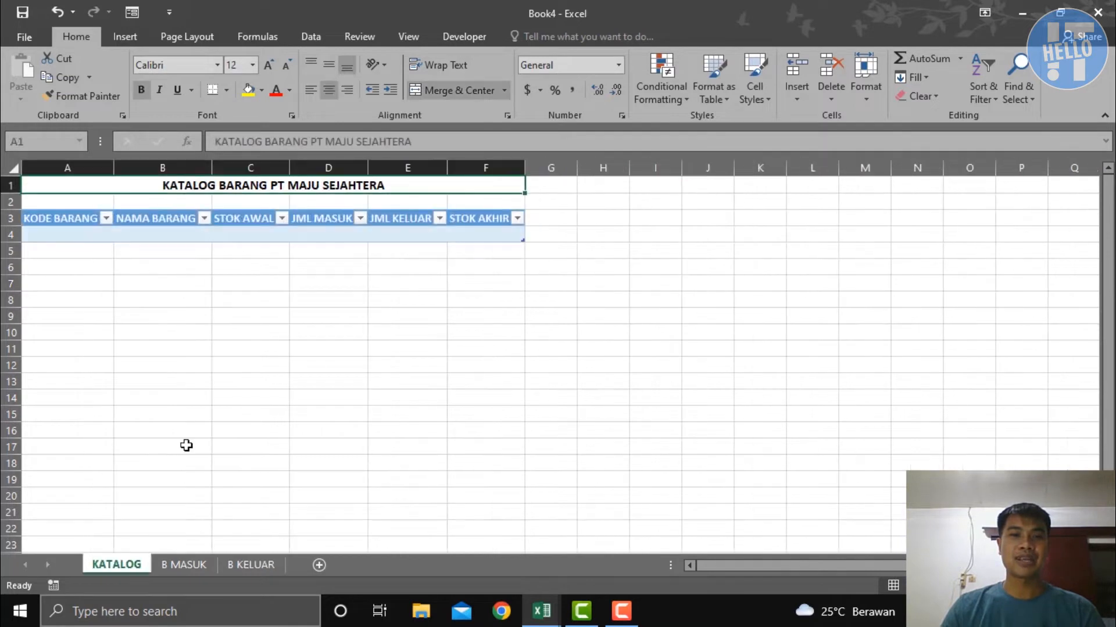
left_click(36, 218)
left_click_drag(67, 219, 465, 239)
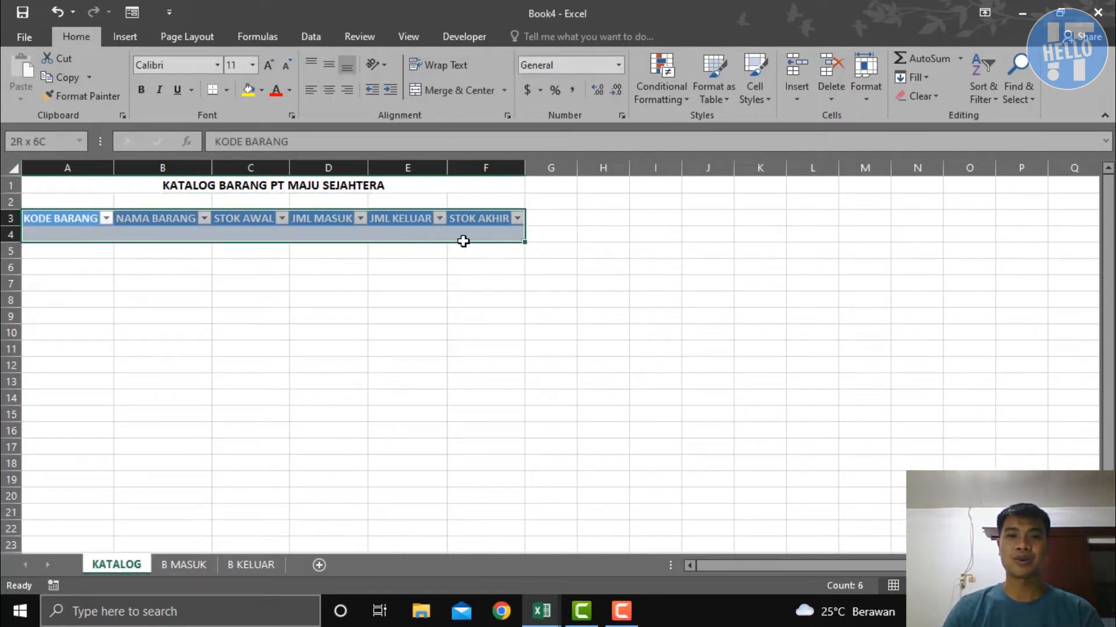
left_click(197, 566)
left_click(251, 564)
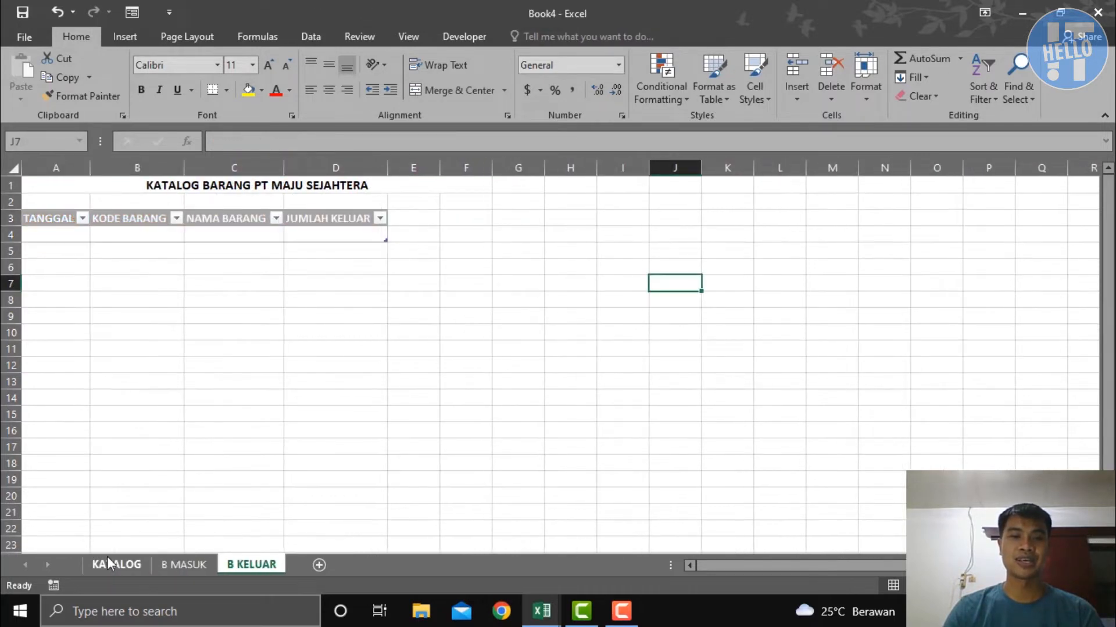
Step: Name the table on the KATALOG sheet katalog
left_click(117, 564)
left_click(71, 251)
left_click_drag(58, 224, 464, 238)
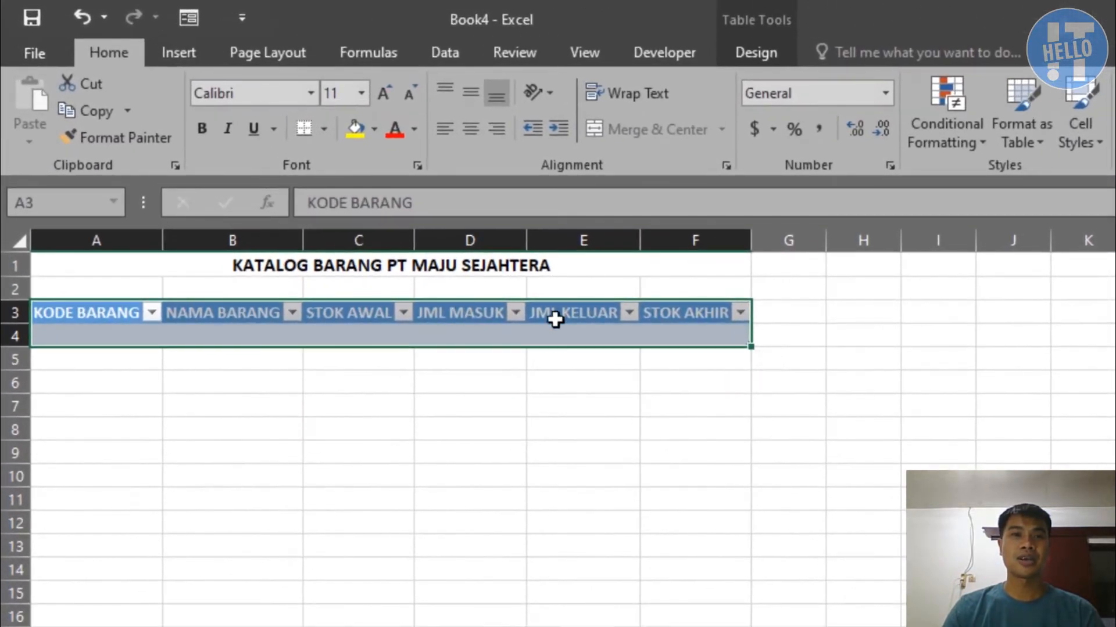
left_click(754, 50)
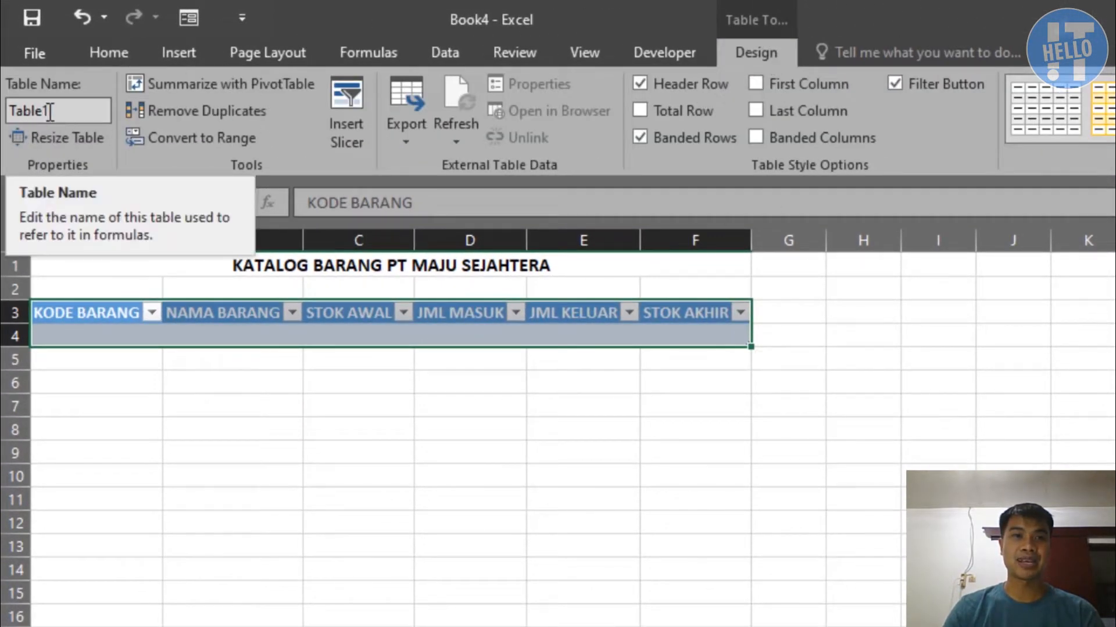
left_click_drag(9, 111, 16, 110)
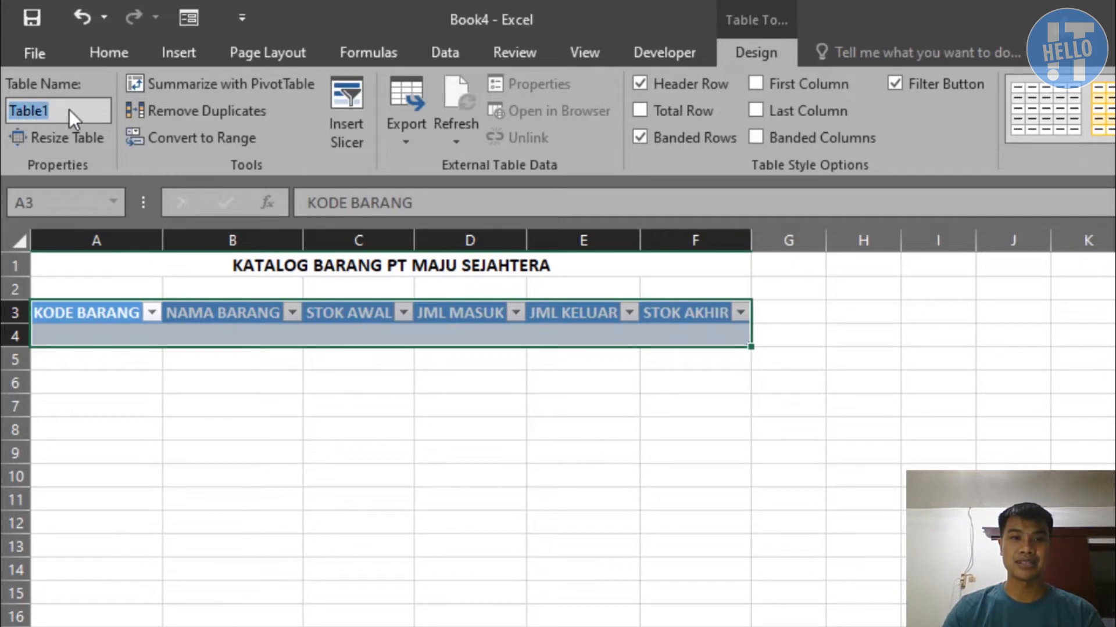
type("katalog")
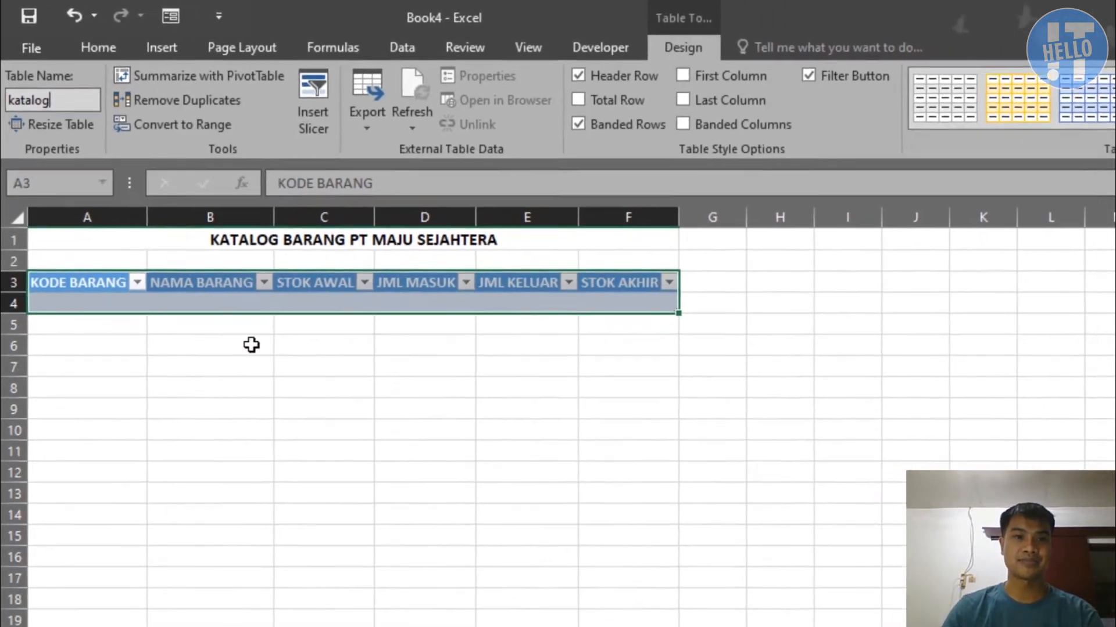
left_click(244, 407)
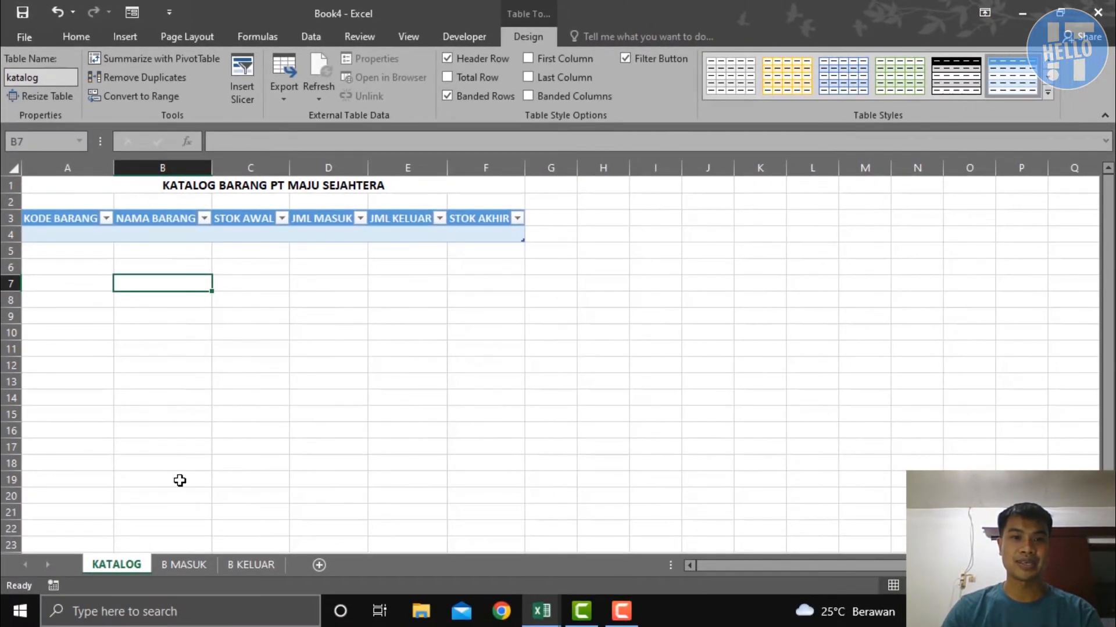
Step: Name the table on the B MASUK sheet bmasuk
left_click(184, 562)
left_click_drag(52, 215, 309, 237)
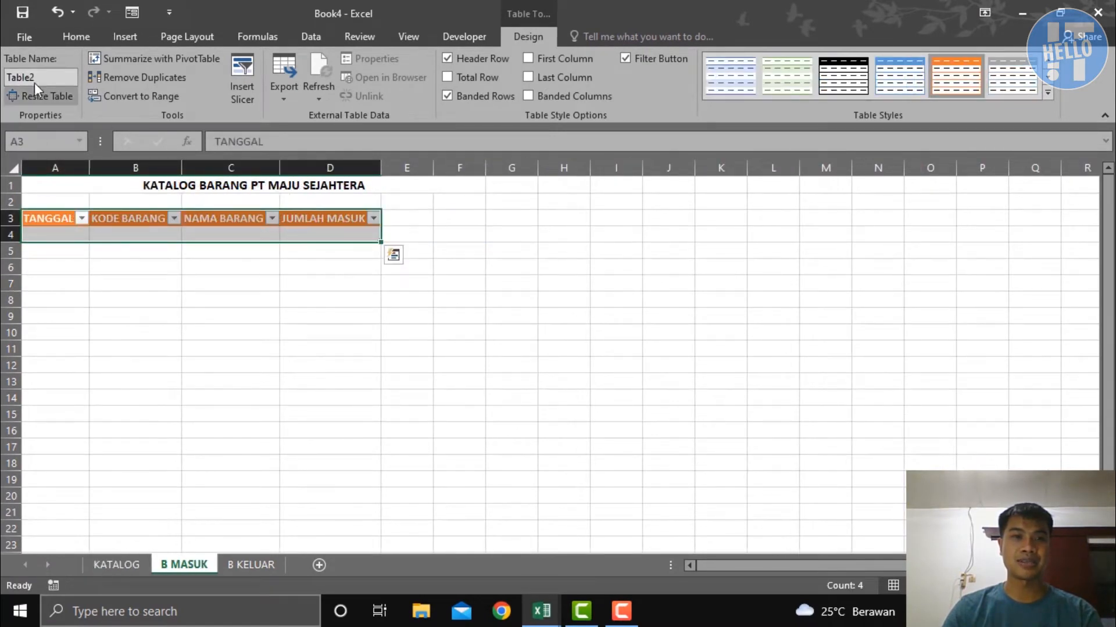
left_click(38, 78)
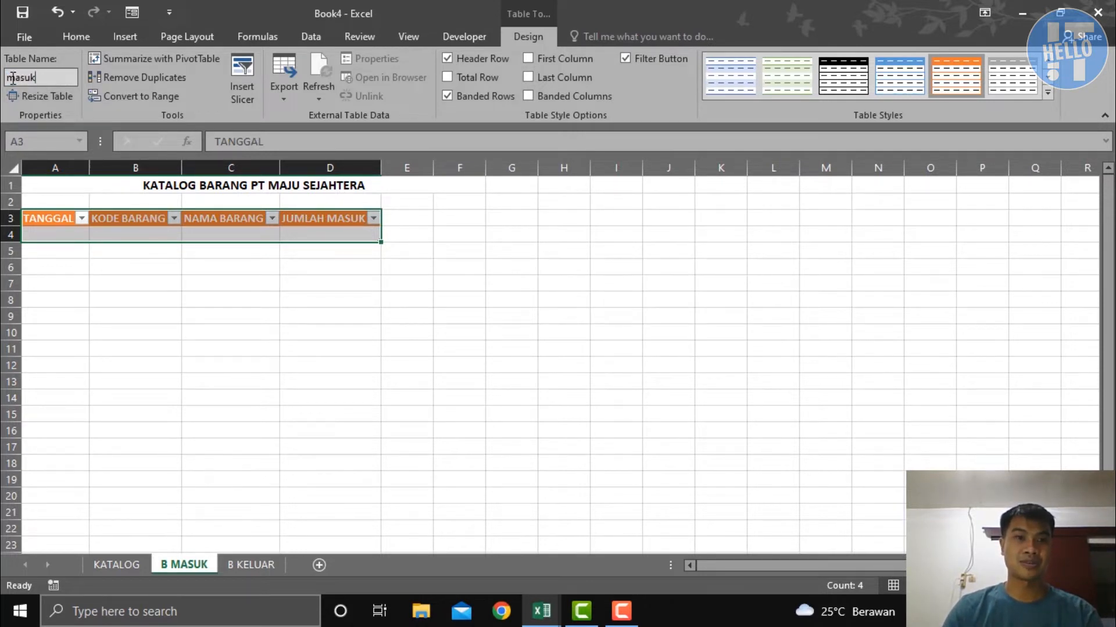
left_click(12, 77)
type("b")
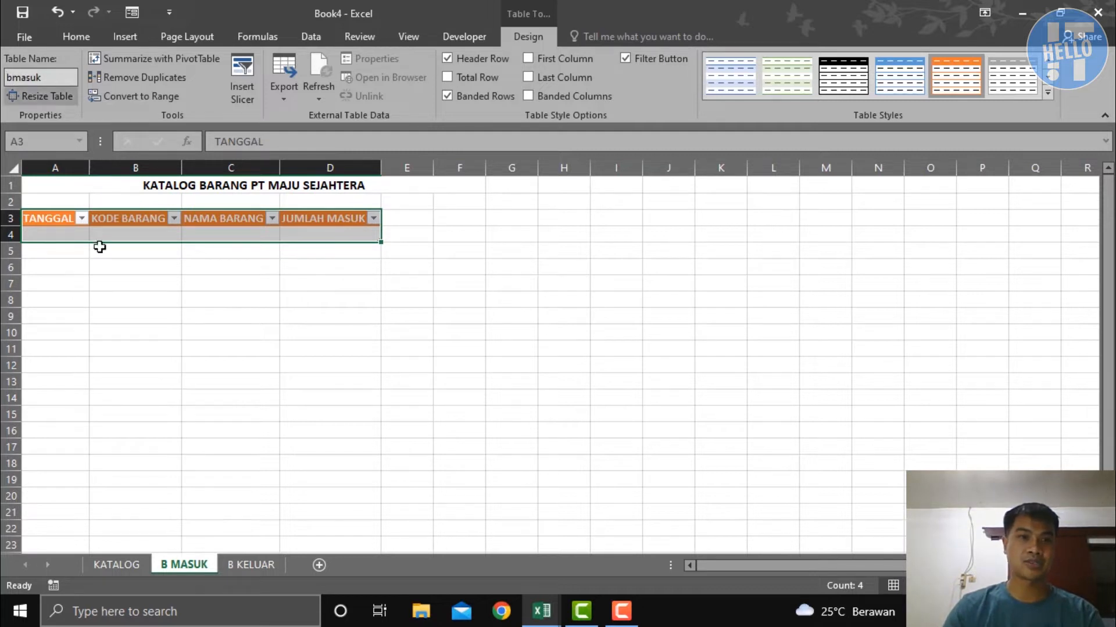
left_click(241, 502)
Step: Name the table on the B KELUAR sheet bkeluar
left_click(252, 565)
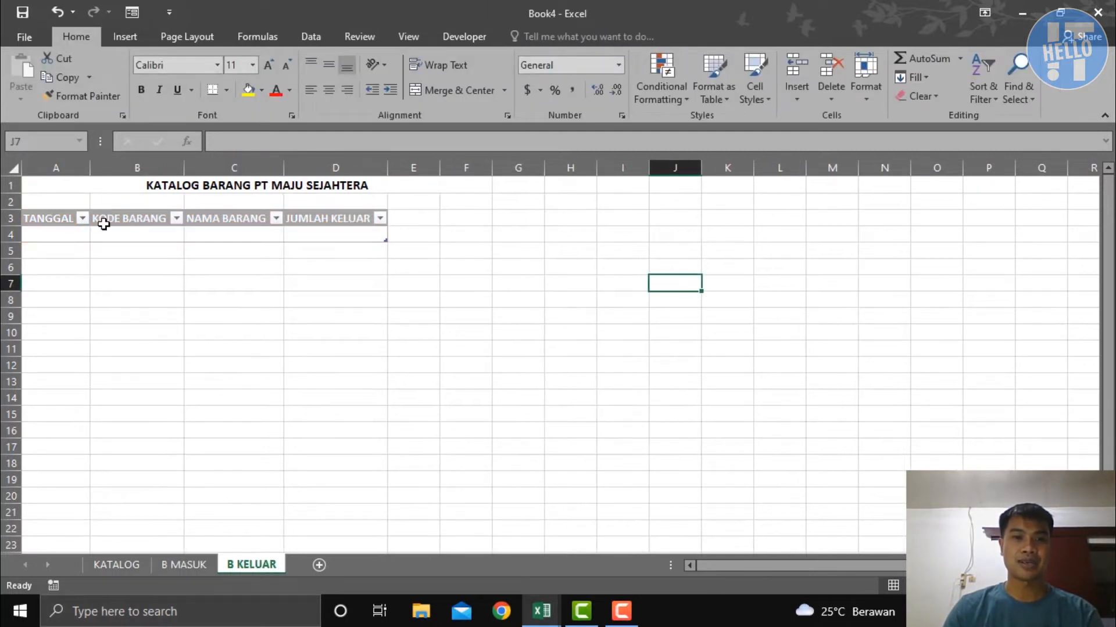
left_click_drag(43, 222, 337, 232)
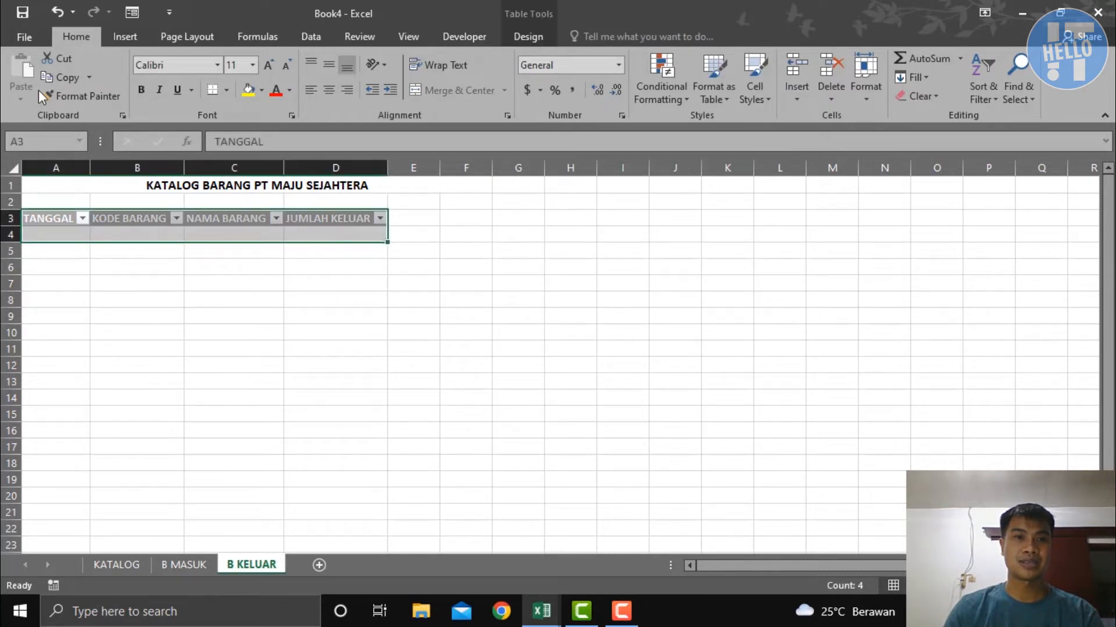
left_click(532, 30)
left_click(46, 76)
type("bkelu")
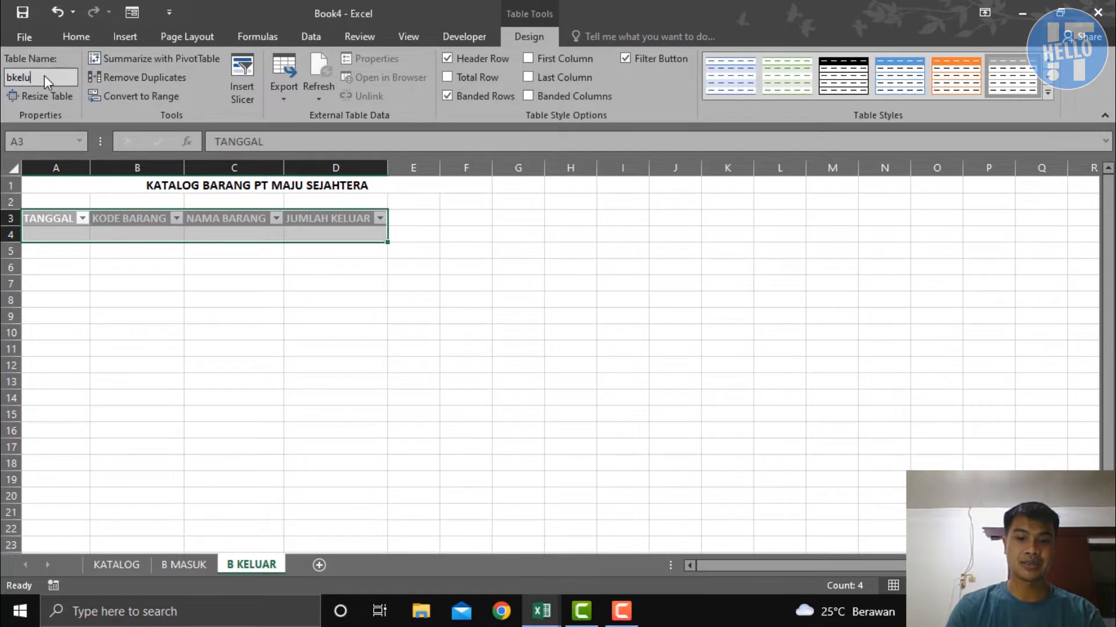
type("ar")
key("Return")
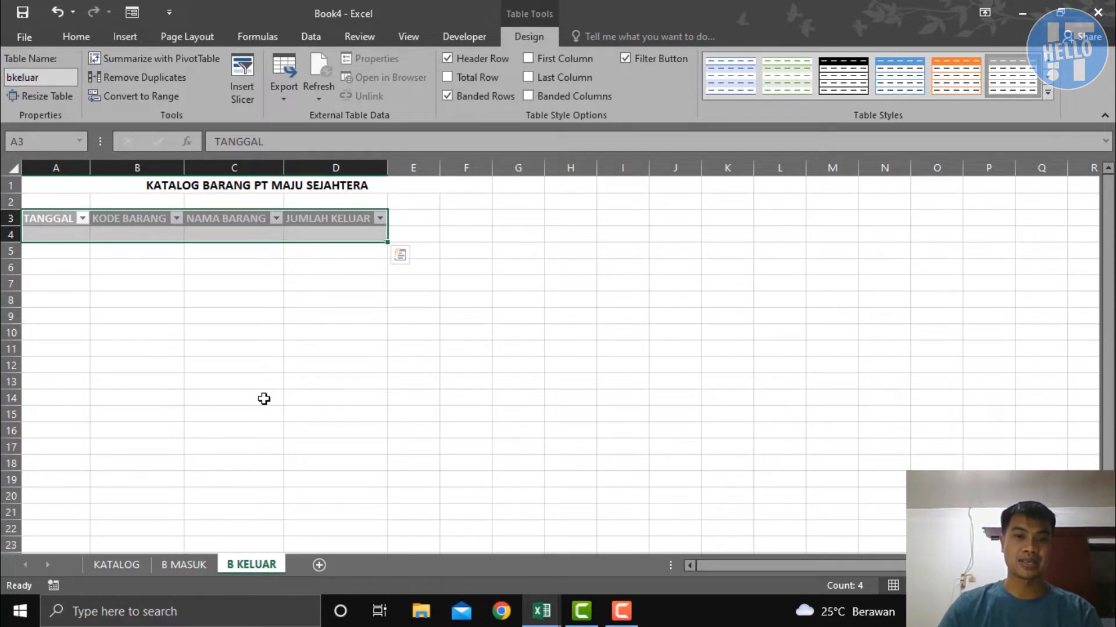
left_click(234, 446)
Step: Enter the item codes BG001, BG002, BG003, BG004 and BG005 in cells A4:A8 of the KATALOG sheet
left_click(109, 567)
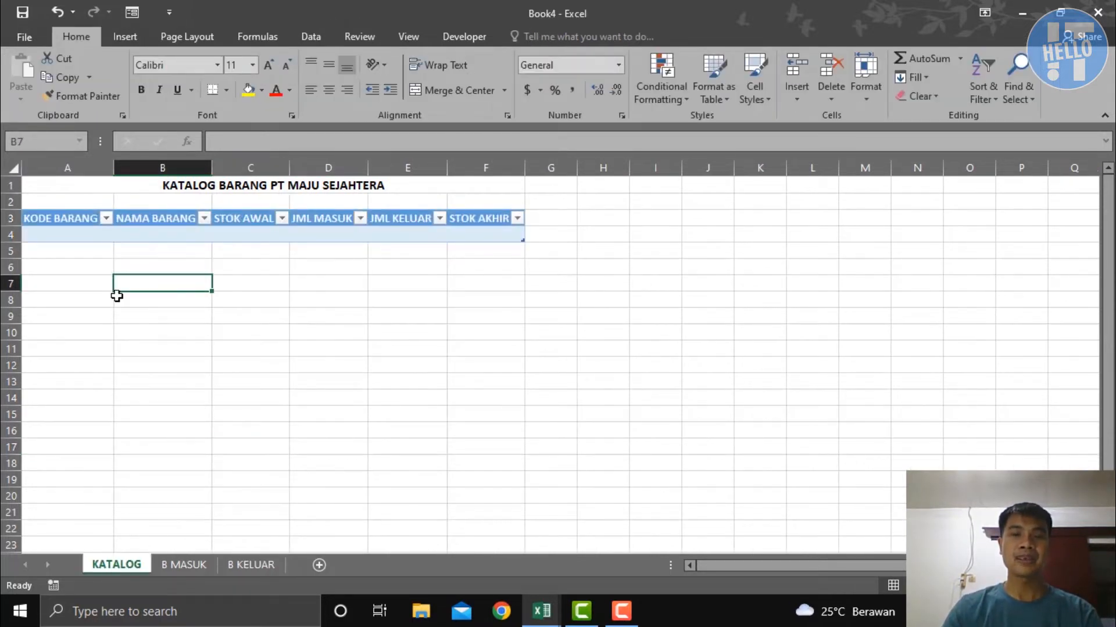
left_click(84, 240)
left_click_drag(89, 234, 147, 252)
left_click(125, 263)
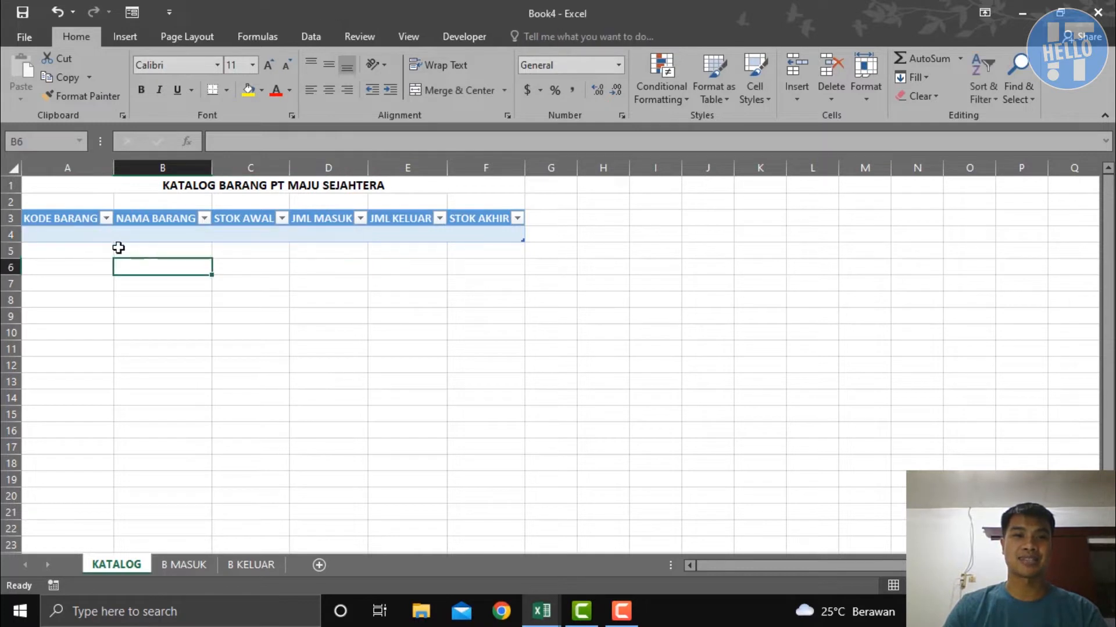
left_click(88, 235)
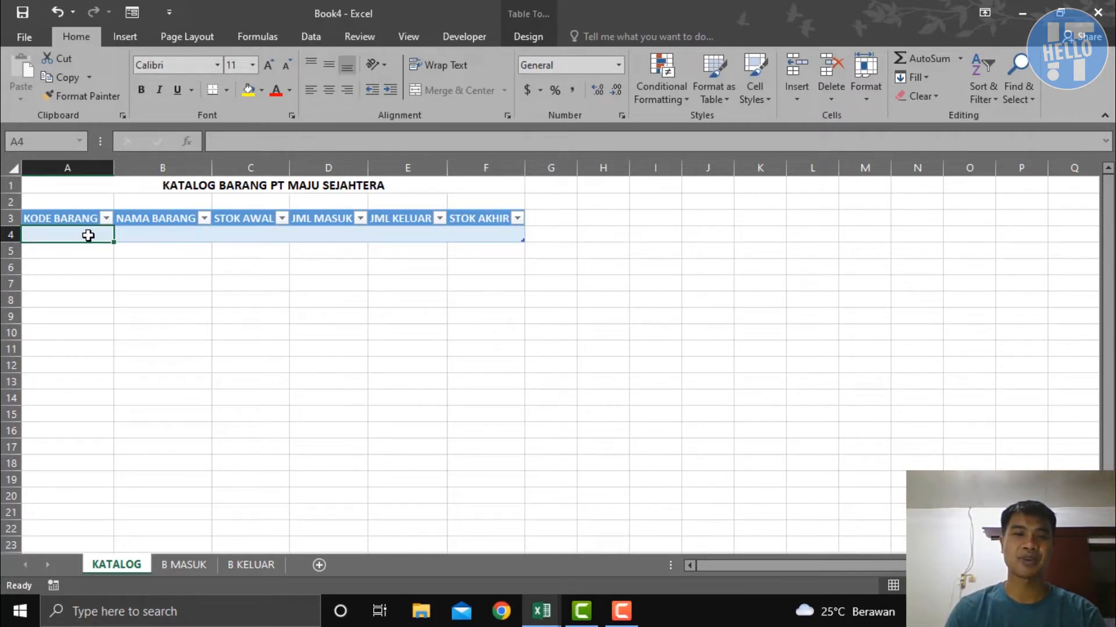
type("BG")
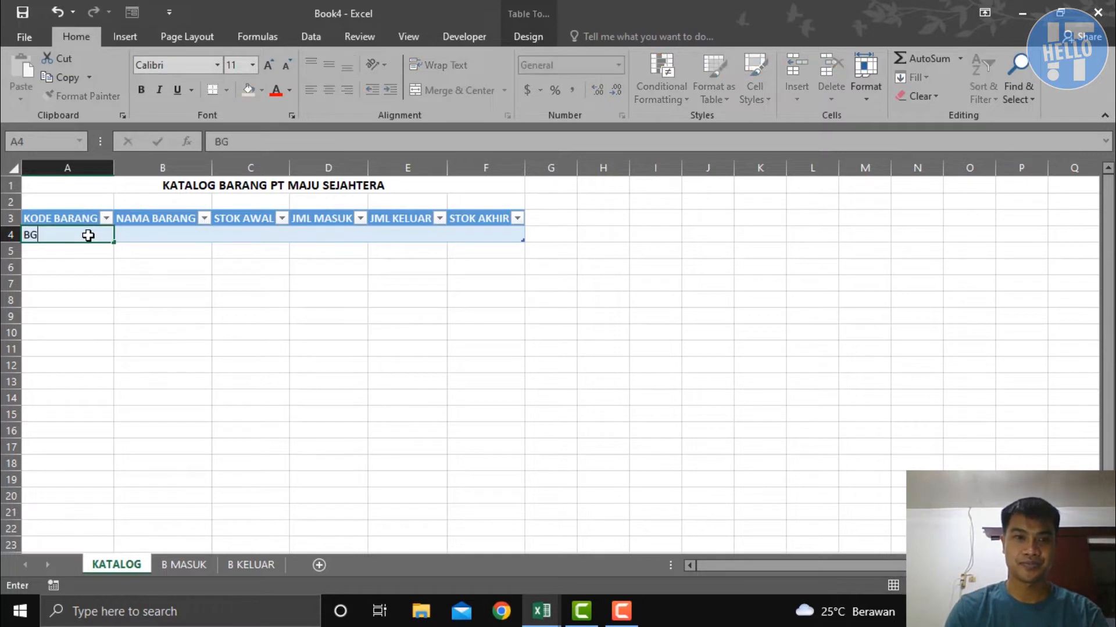
type("001")
key("Return")
type("BG002")
key("Return")
type("BG003")
key("Return")
type("NG004")
key("Return")
type("B")
key("Return")
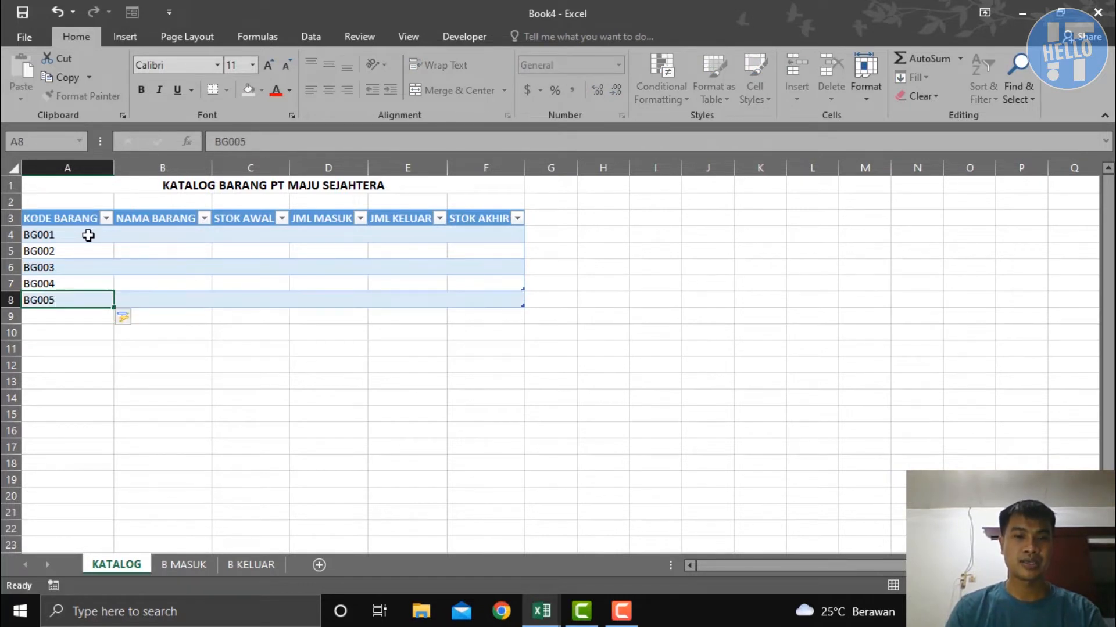
left_click_drag(62, 225, 494, 301)
left_click(324, 367)
left_click_drag(55, 236, 60, 290)
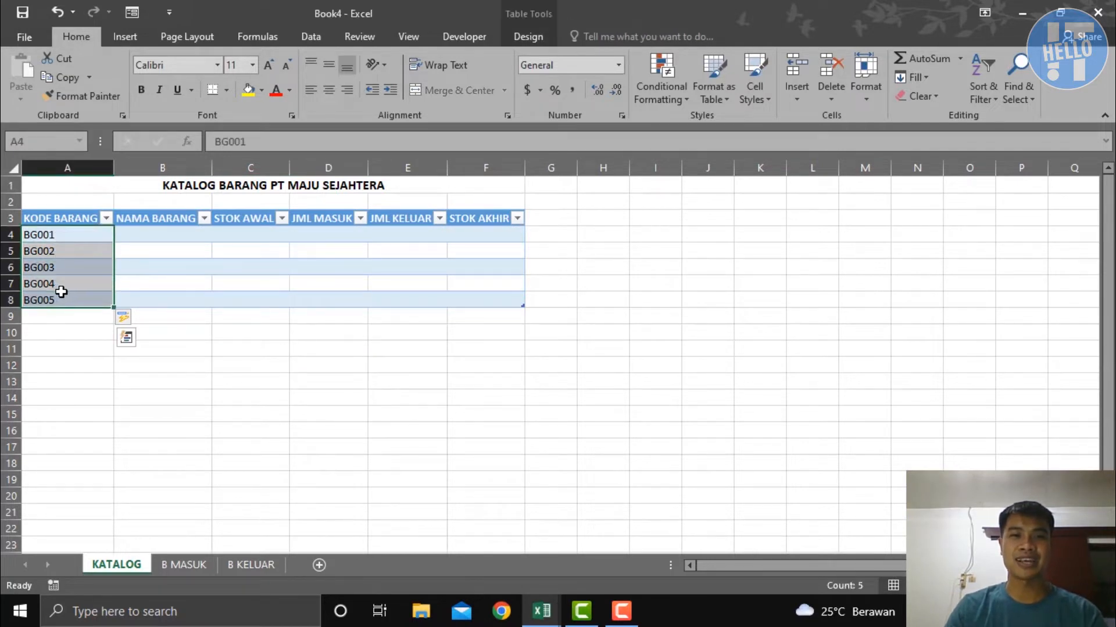
left_click_drag(90, 229, 182, 259)
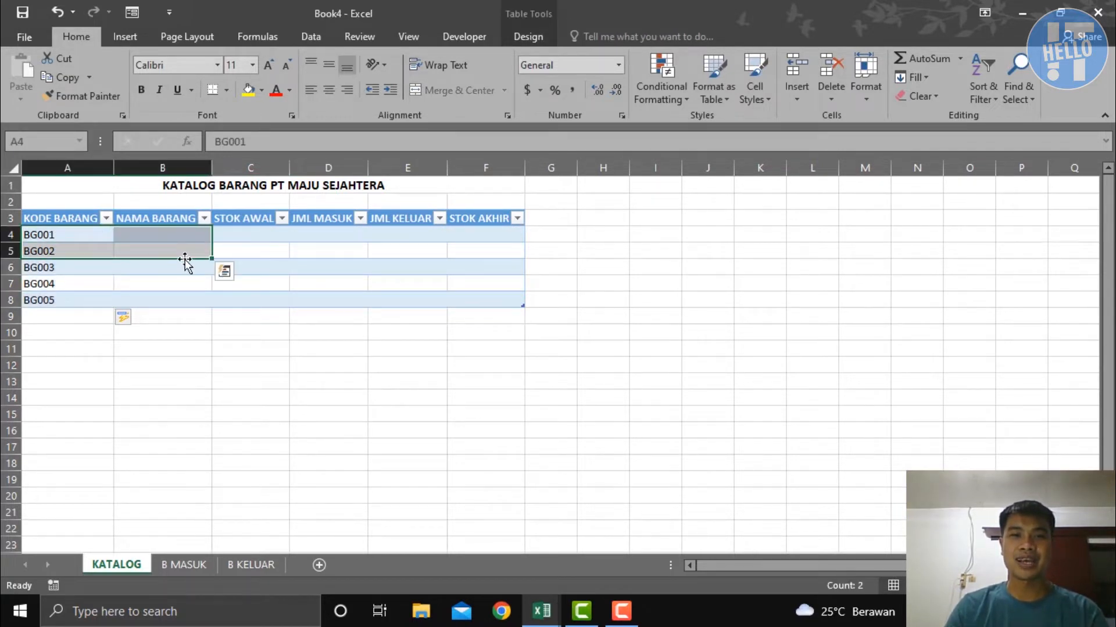
left_click_drag(79, 268, 487, 274)
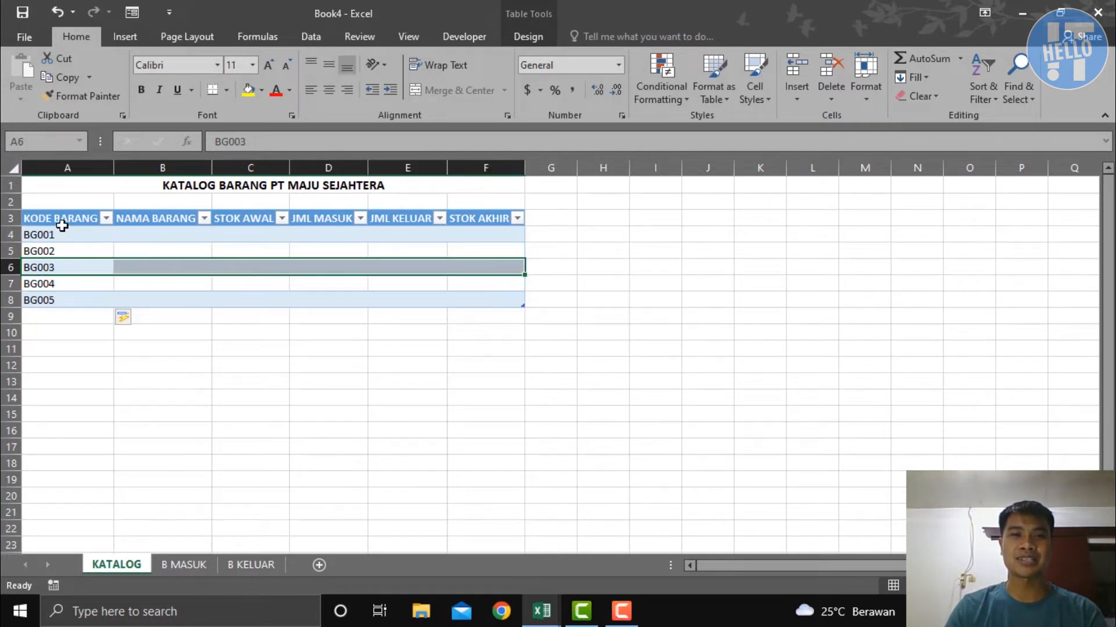
left_click_drag(61, 226, 491, 300)
left_click(528, 36)
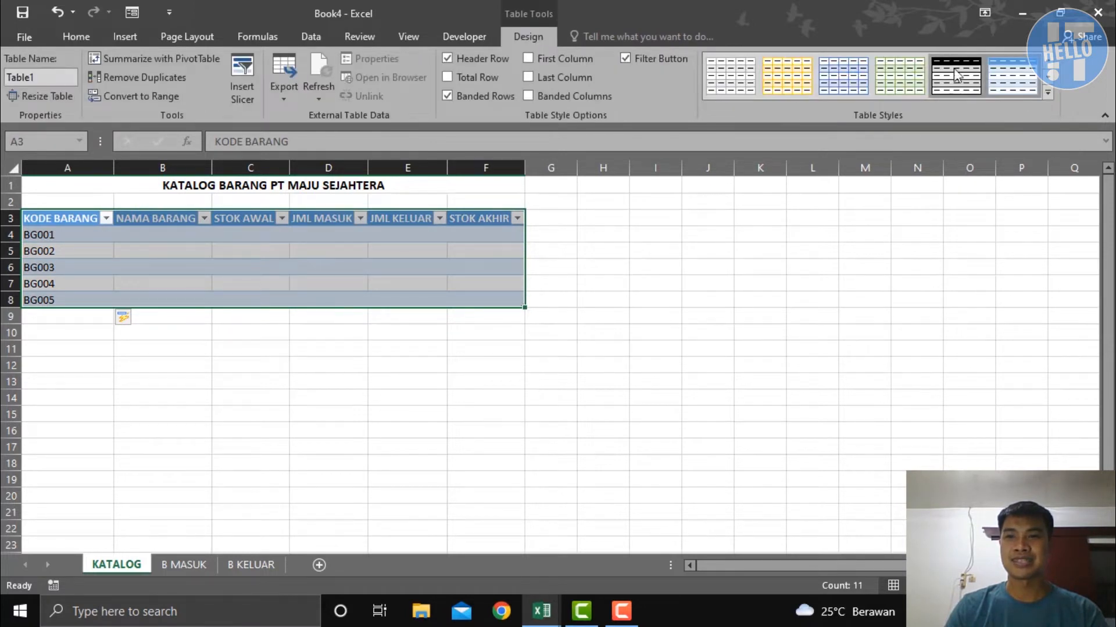
left_click(502, 337)
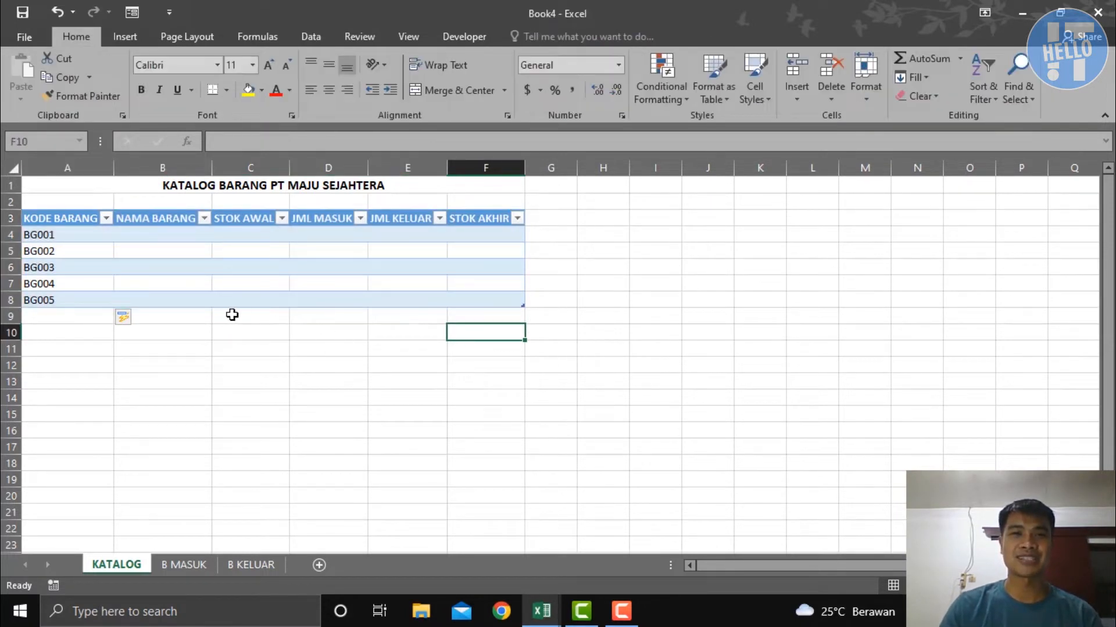
Step: Enter the item names Buku Tulis Halus, Buku Gambar A3, Buku Gambar A4, Buku Kotak Kecil and Buku Kotak Besar in KATALOG cells B4:B8
left_click(156, 239)
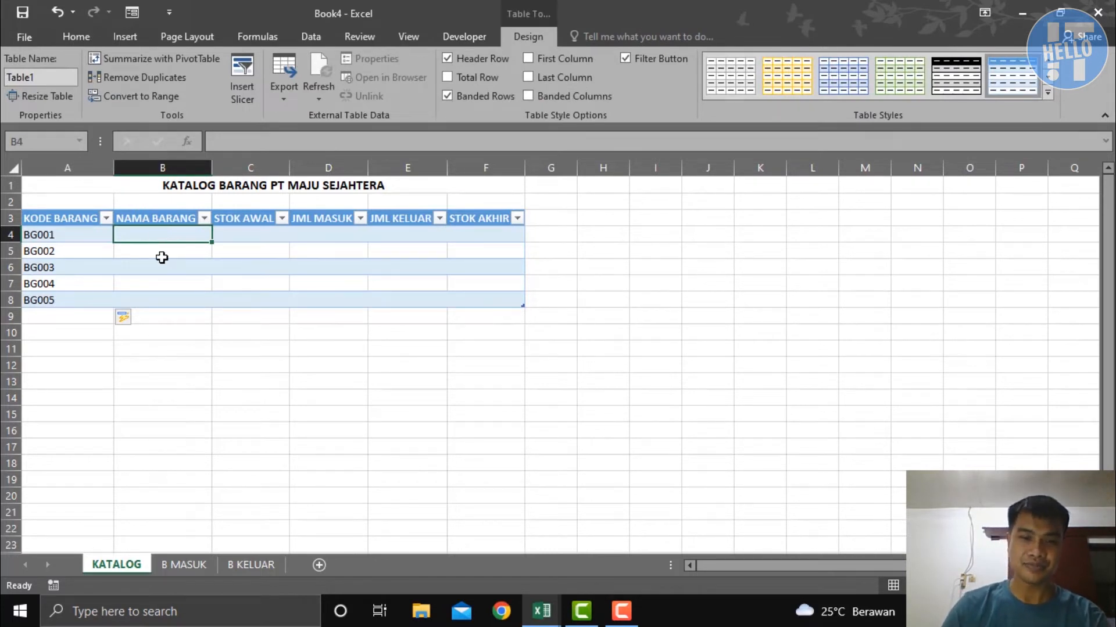
type("Buku Tulis Halus")
key("Return")
type("uku")
key("BackSpace")
key("BackSpace")
key("BackSpace")
type("Buku Gambar A3")
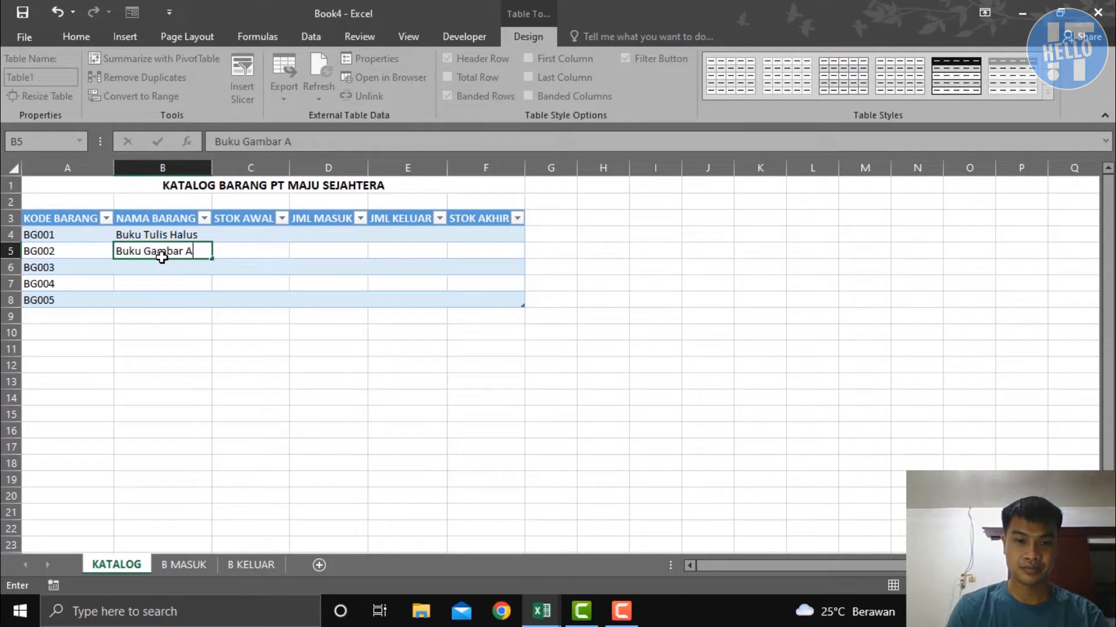
key("Return")
type("Buku Gambar A4")
key("Return")
type("Buku Kotak Kecil")
key("Return")
type("Buku Kotak Besar")
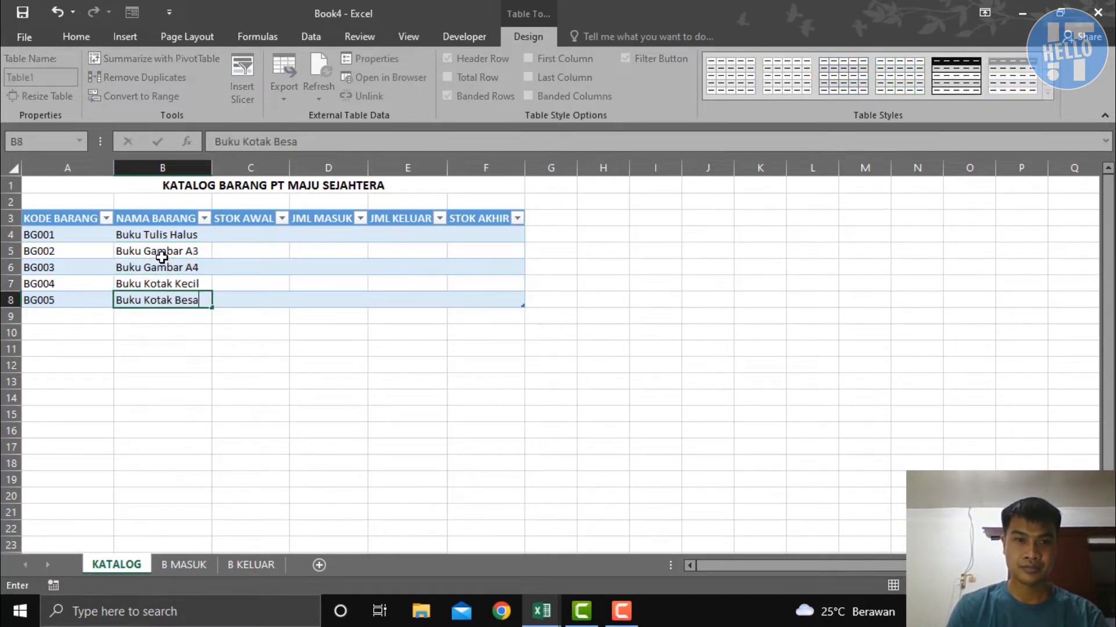
key("Up")
Step: Enter a starting stock of 10 for all five items in the STOK AWAL column, cells C4:C8 of KATALOG
key("Right")
key("Up")
key("Up")
key("Up")
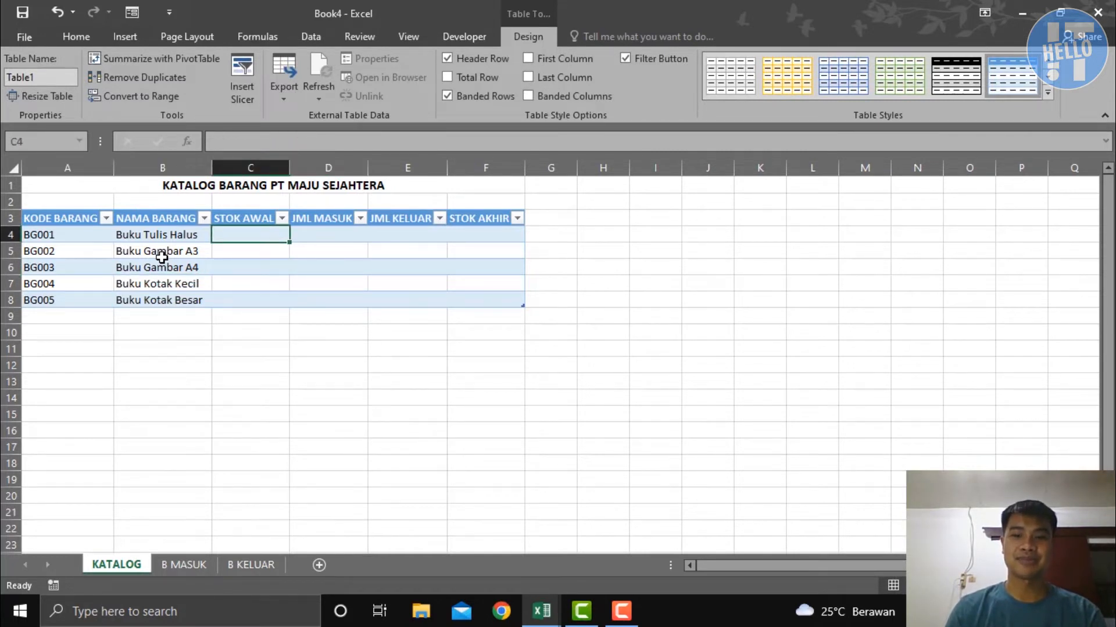
type("10")
key("Return")
type("10")
key("Return")
type("19")
key("Return")
type("10")
key("Return")
type("10")
key("Return")
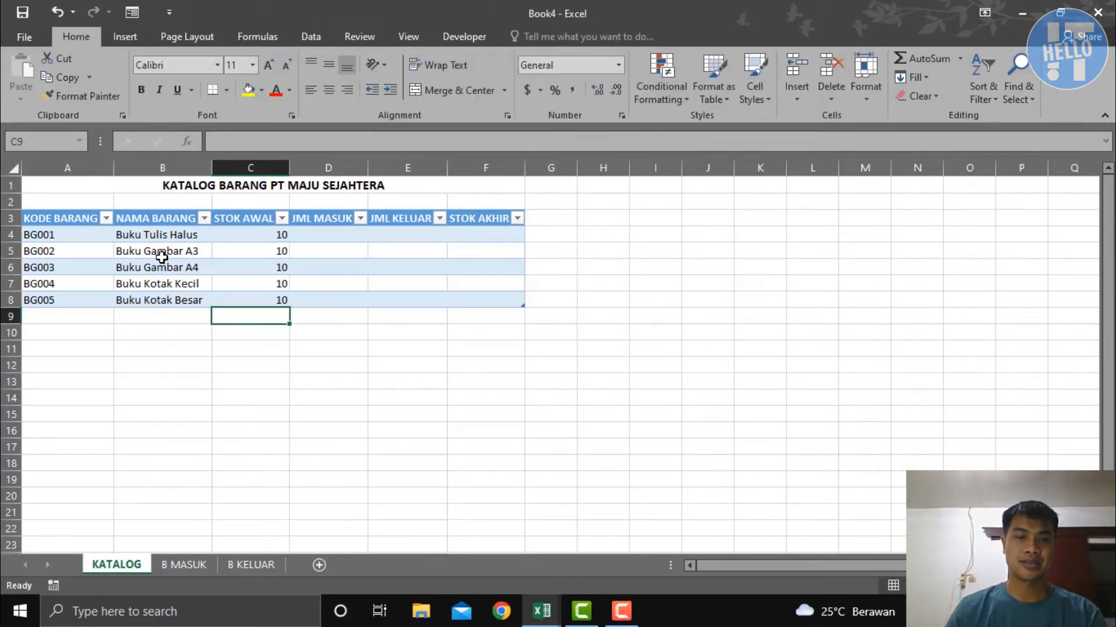
Step: Compare the item codes and names on the KATALOG sheet with the table columns on the B MASUK and B KELUAR sheets
left_click(190, 568)
left_click(252, 564)
left_click(200, 567)
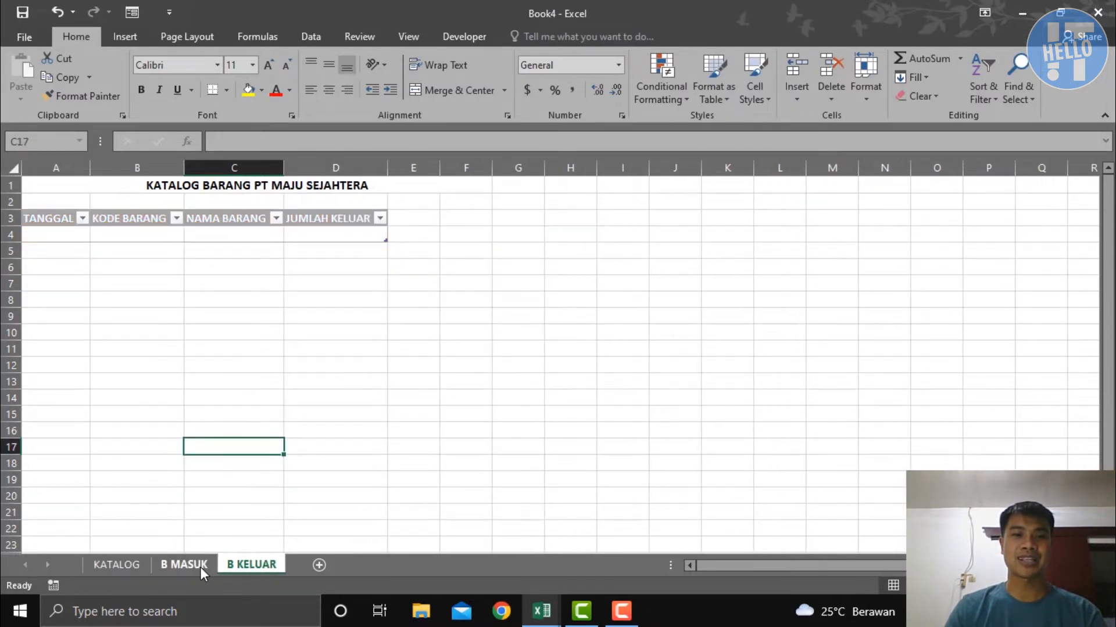
left_click(119, 566)
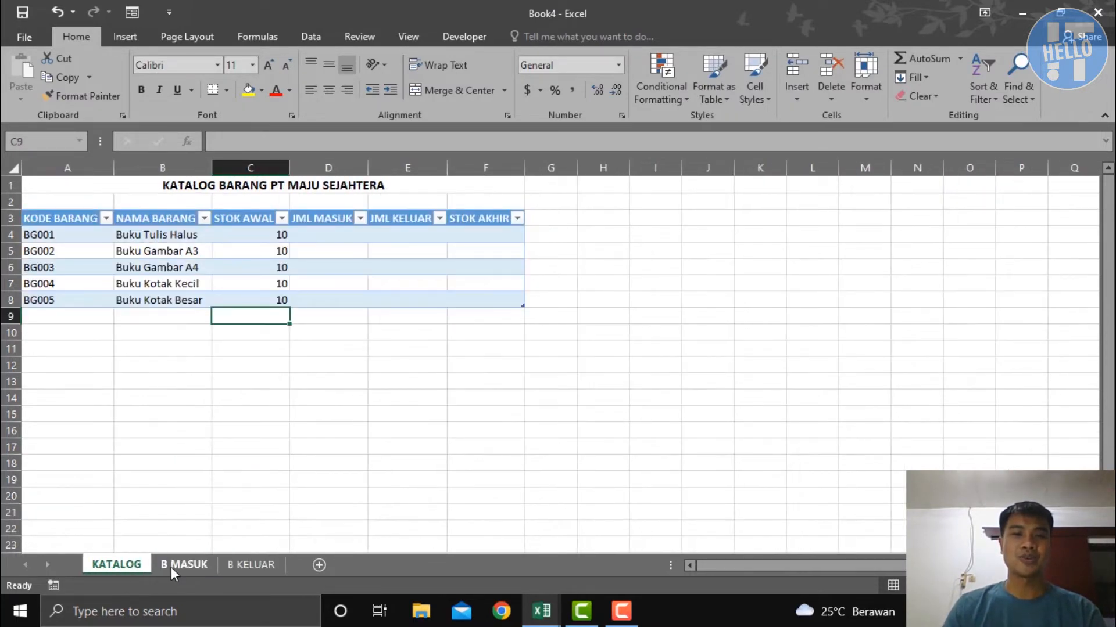
left_click_drag(72, 235, 75, 303)
left_click_drag(142, 232, 155, 317)
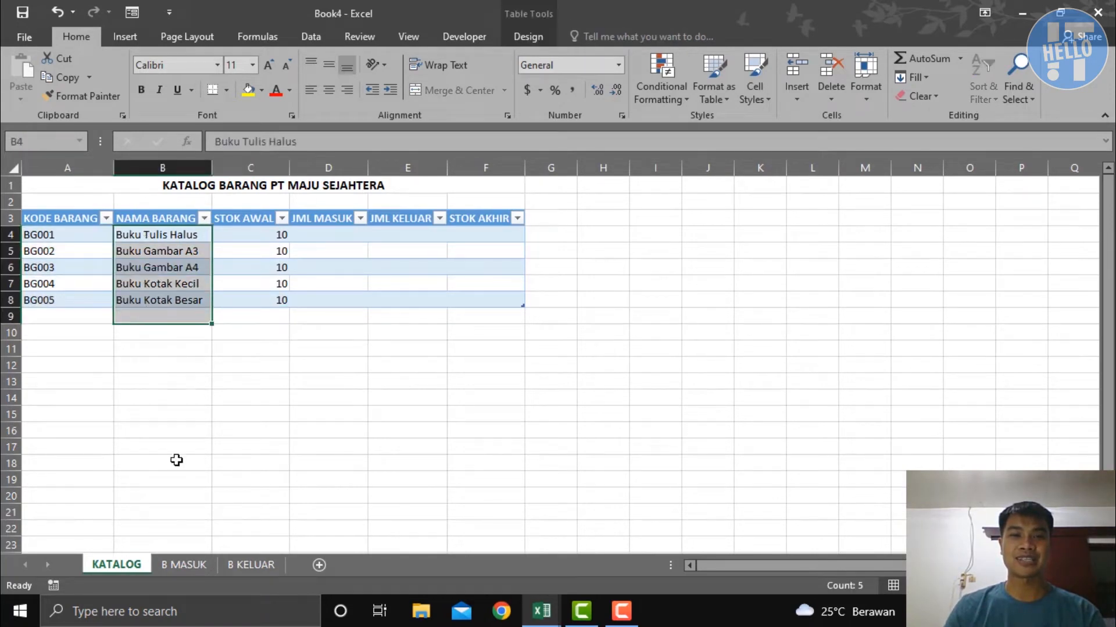
left_click(193, 564)
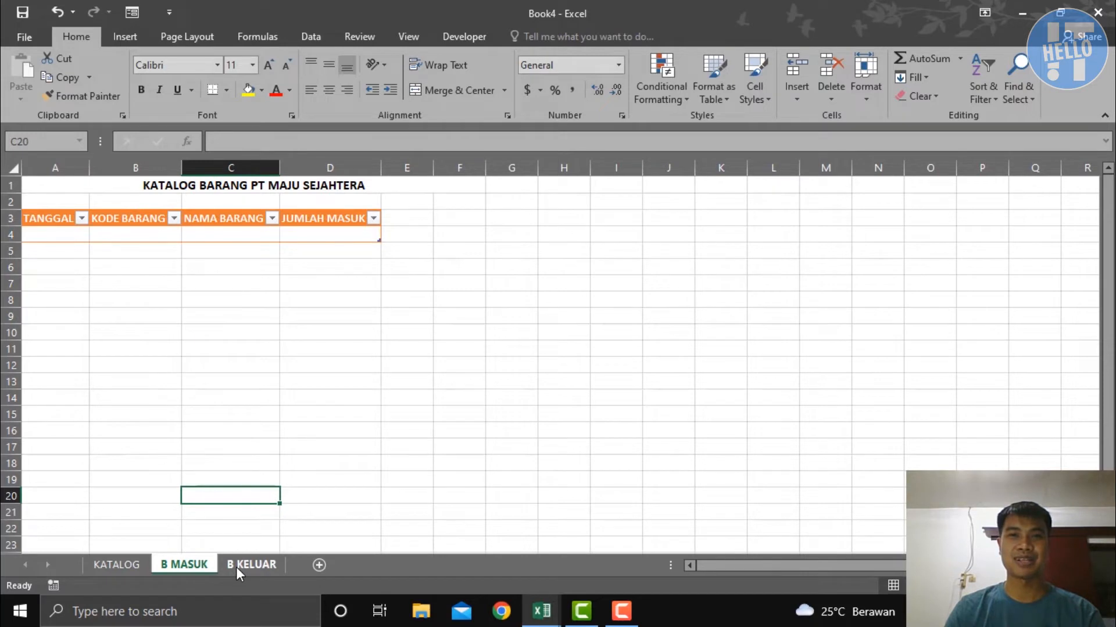
left_click(236, 567)
left_click(208, 567)
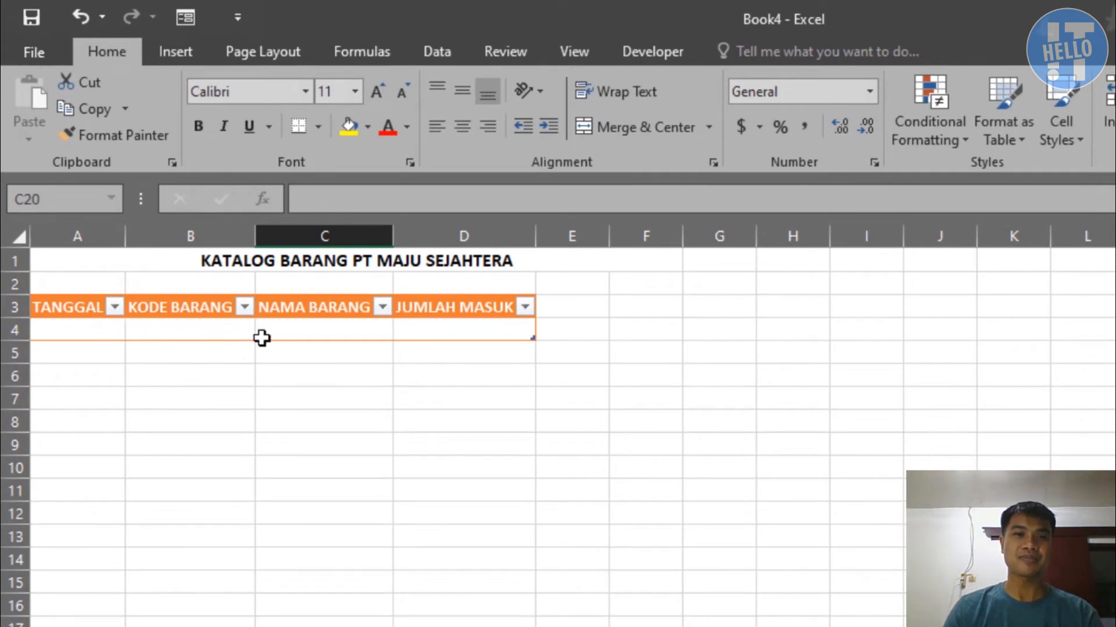
Step: Enter =VLOOKUP([KODE BARANG],Table1[[KODE BARANG]:[NAMA BARANG]],2,FALSE) in cell C4 of the B MASUK sheet to look up the item name
left_click(279, 333)
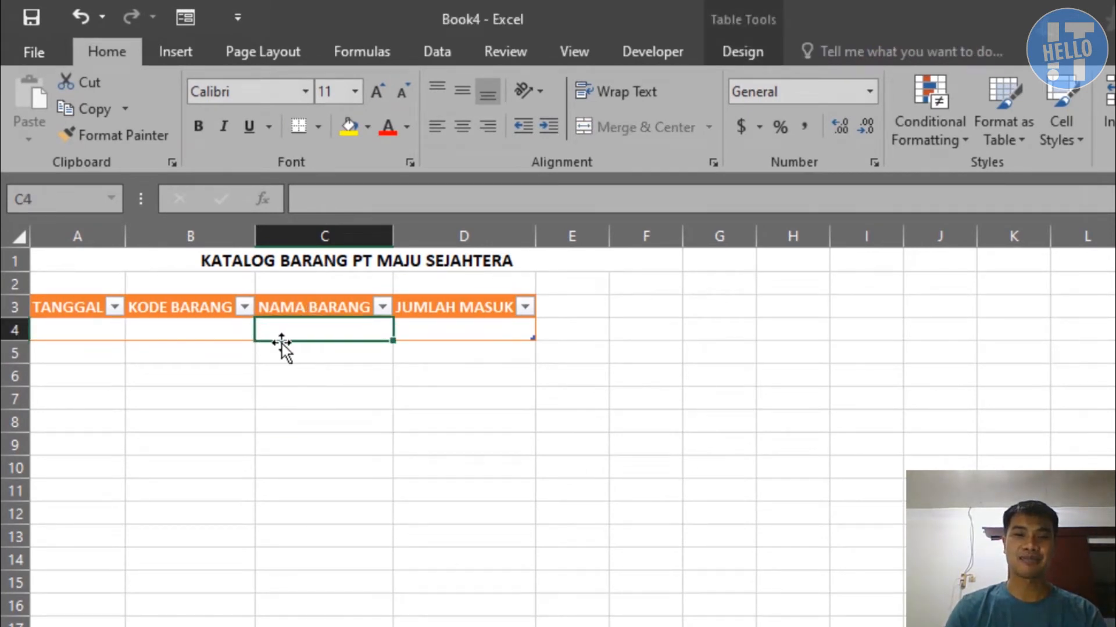
type("=vloo")
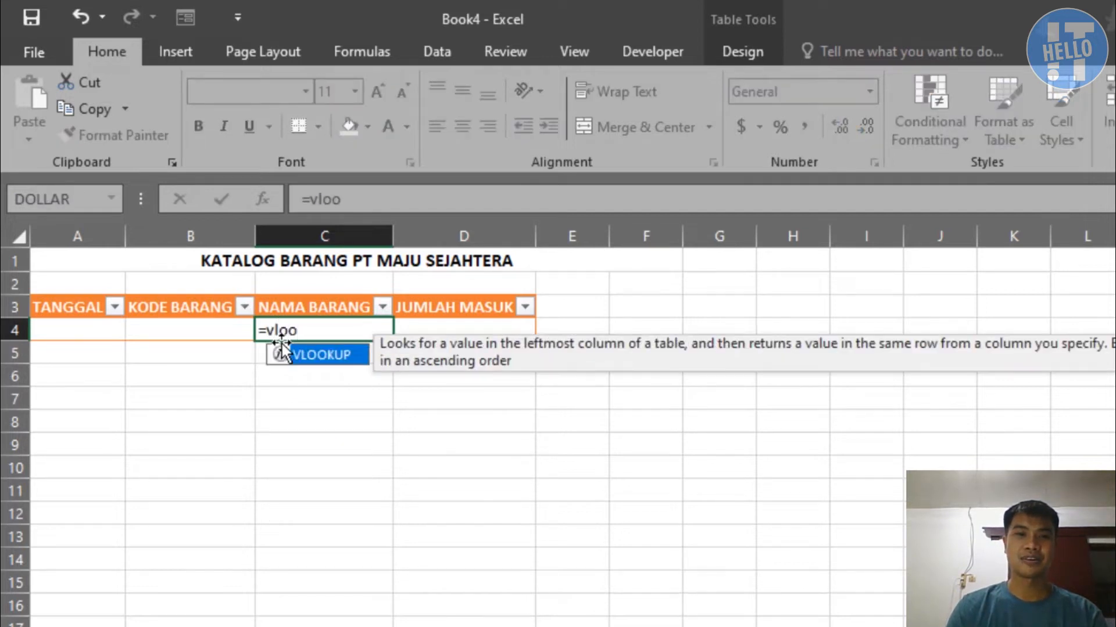
key("Tab")
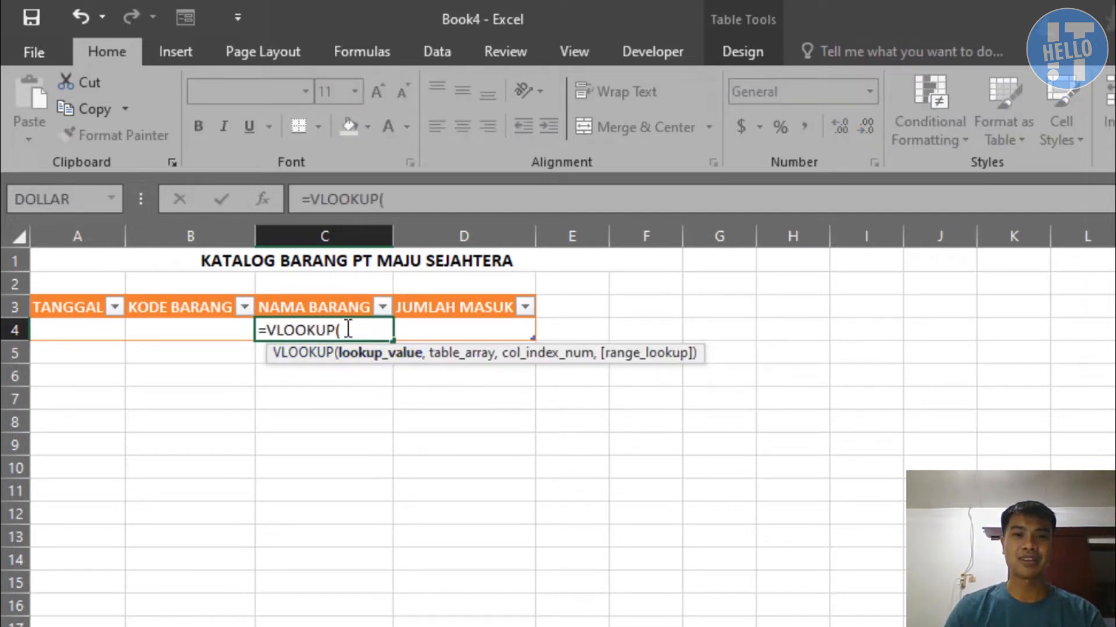
left_click(178, 334)
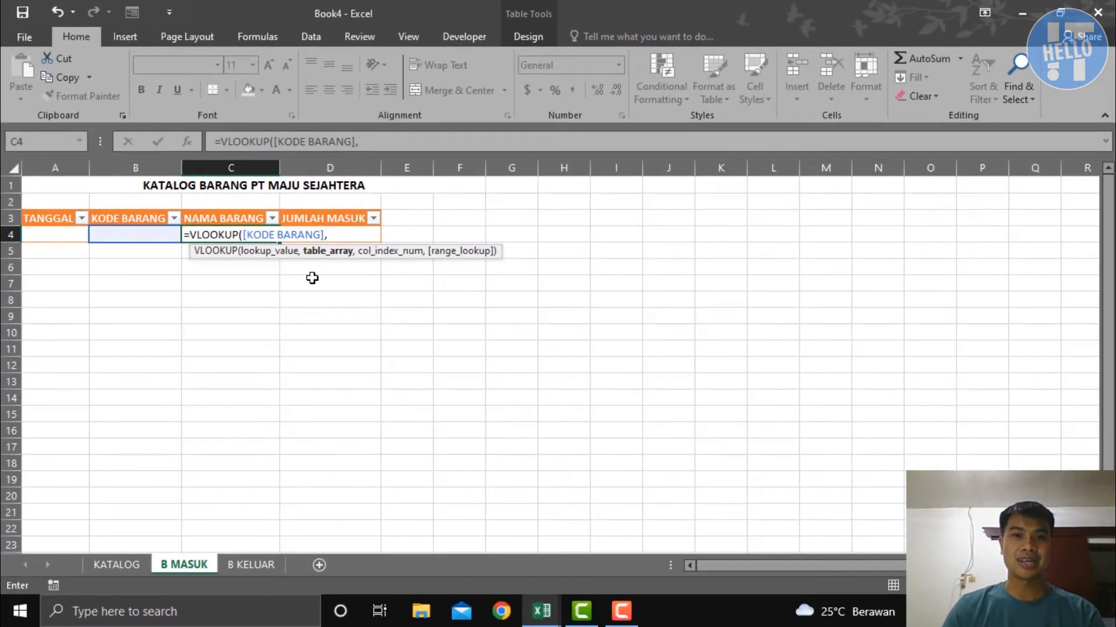
type(",")
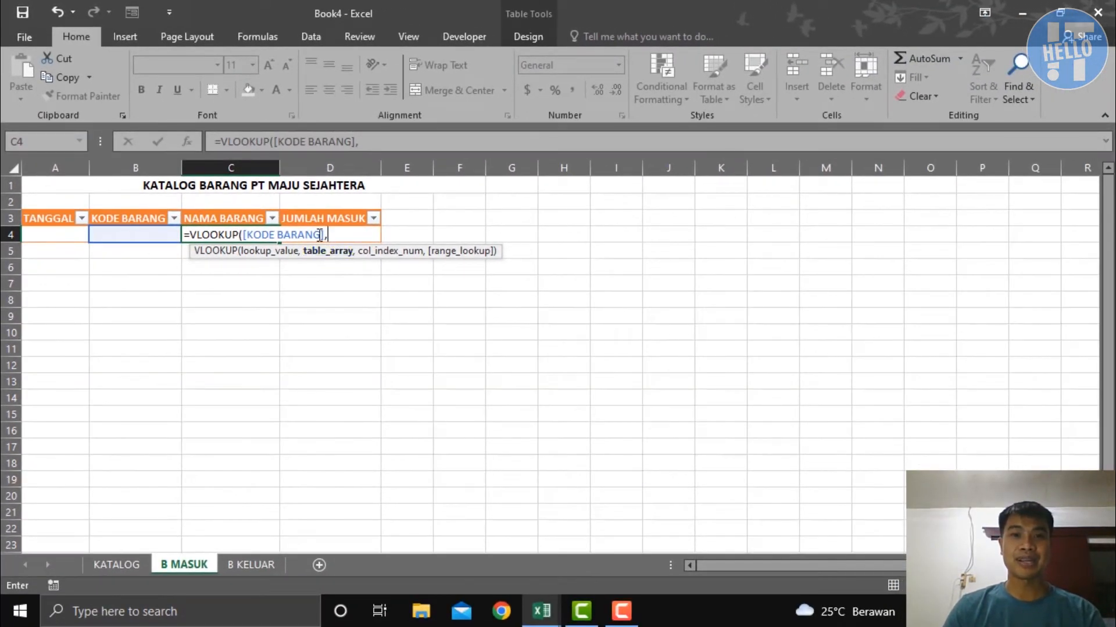
left_click(120, 564)
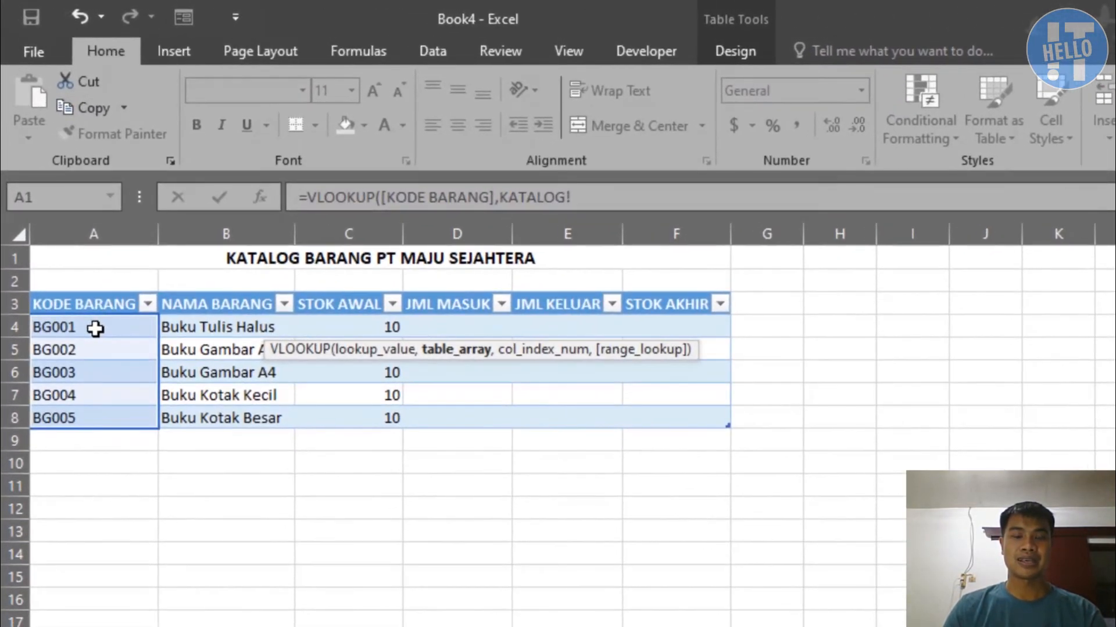
left_click_drag(95, 328, 209, 419)
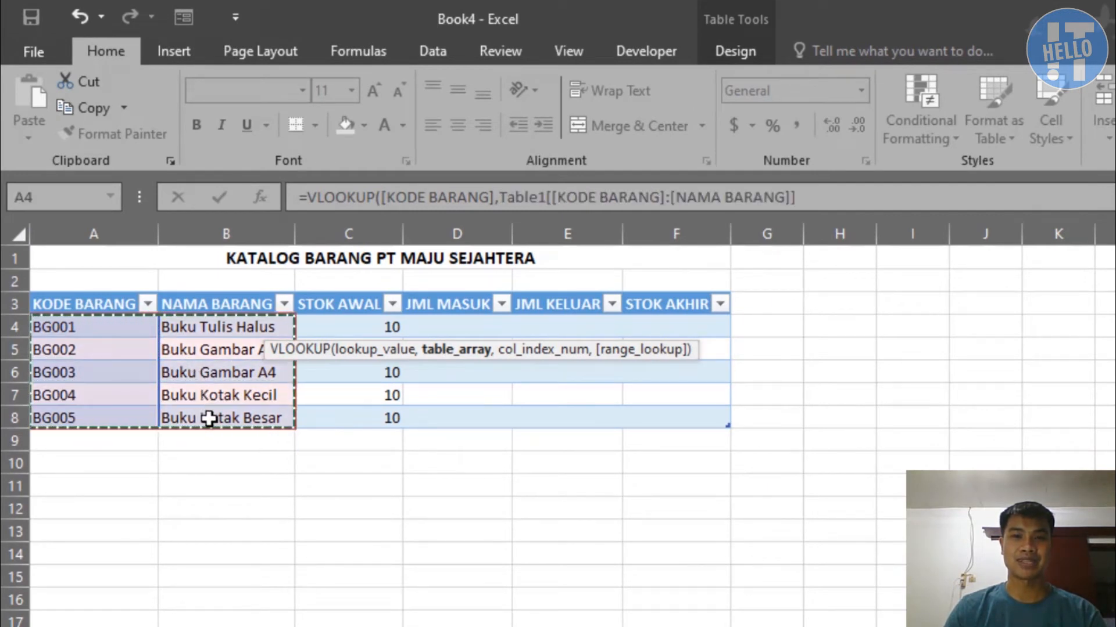
type(",2")
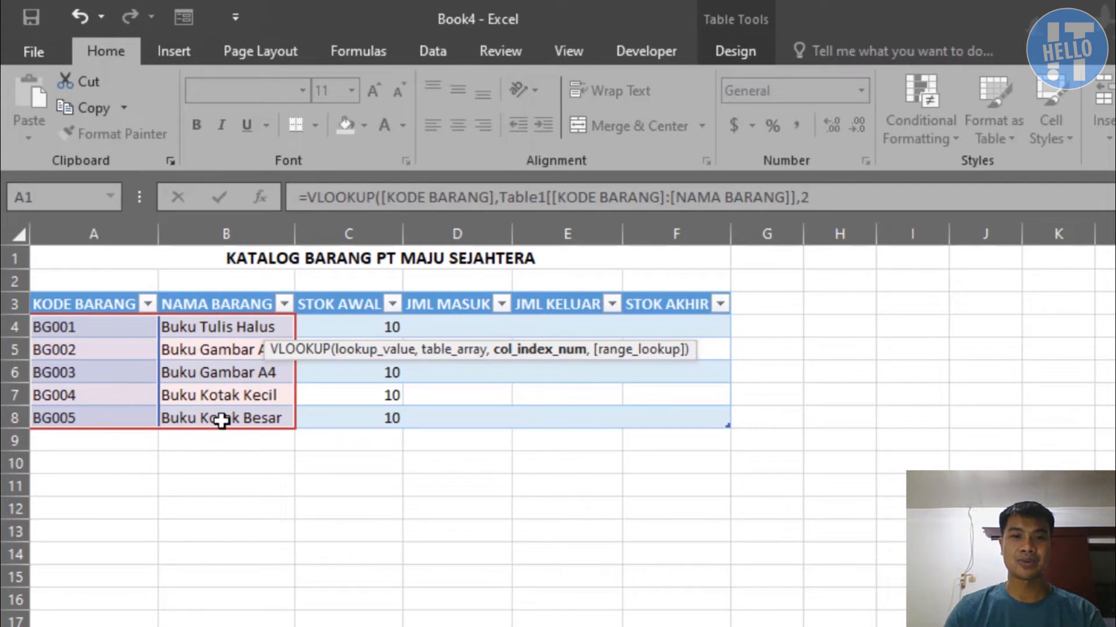
type(",")
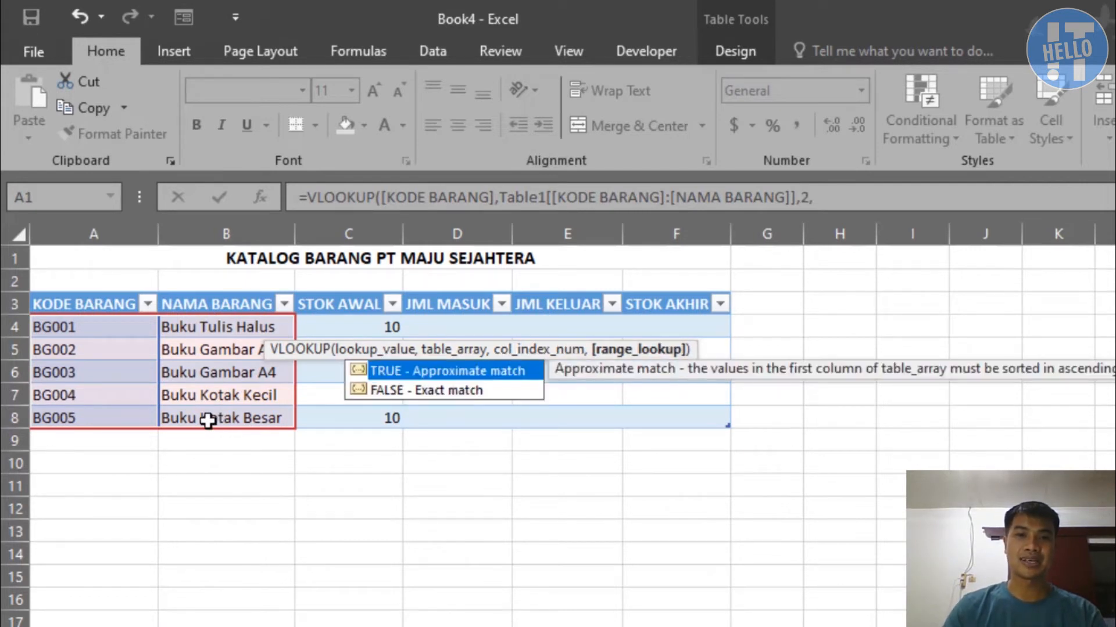
key("Down")
key("Tab")
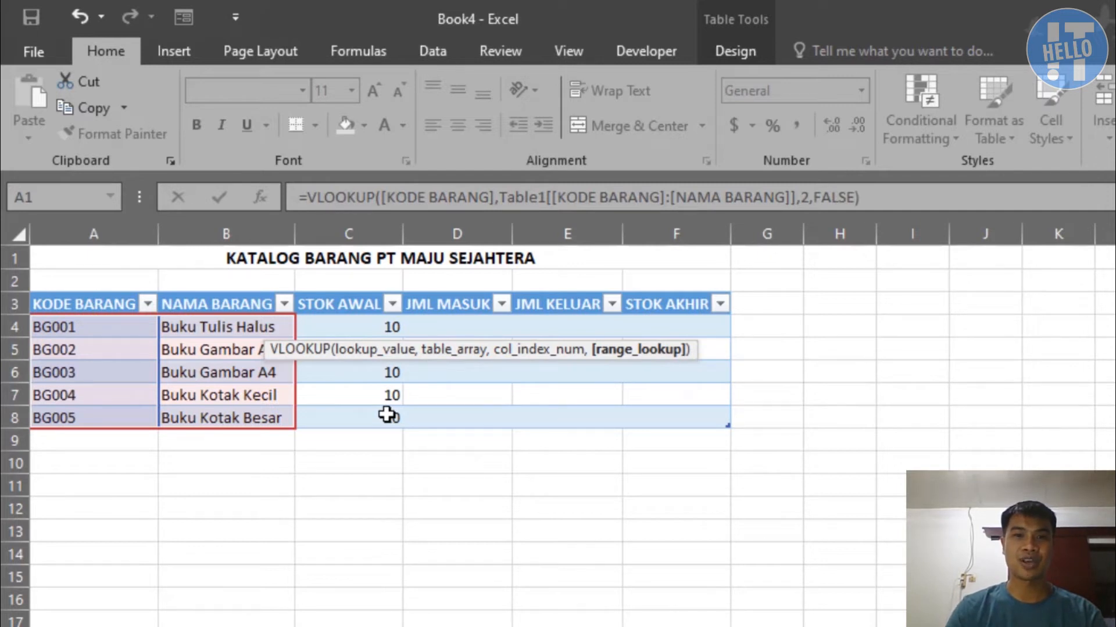
key("Return")
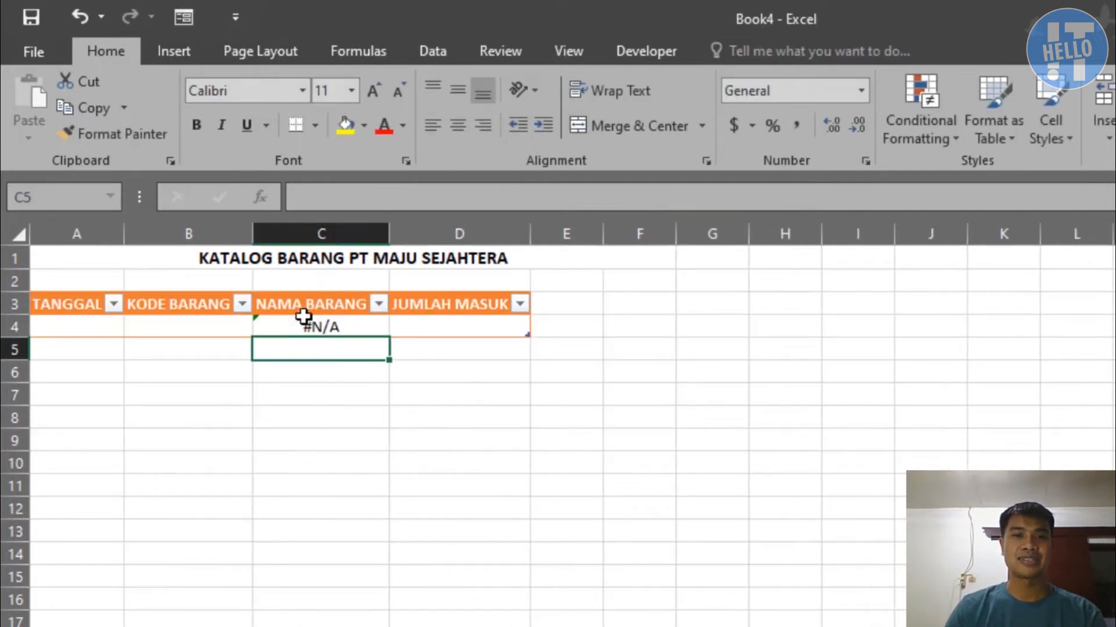
Step: Enter item code BG003 in cell B4 of the B MASUK sheet and check the looked-up name against the KATALOG entry
left_click(292, 324)
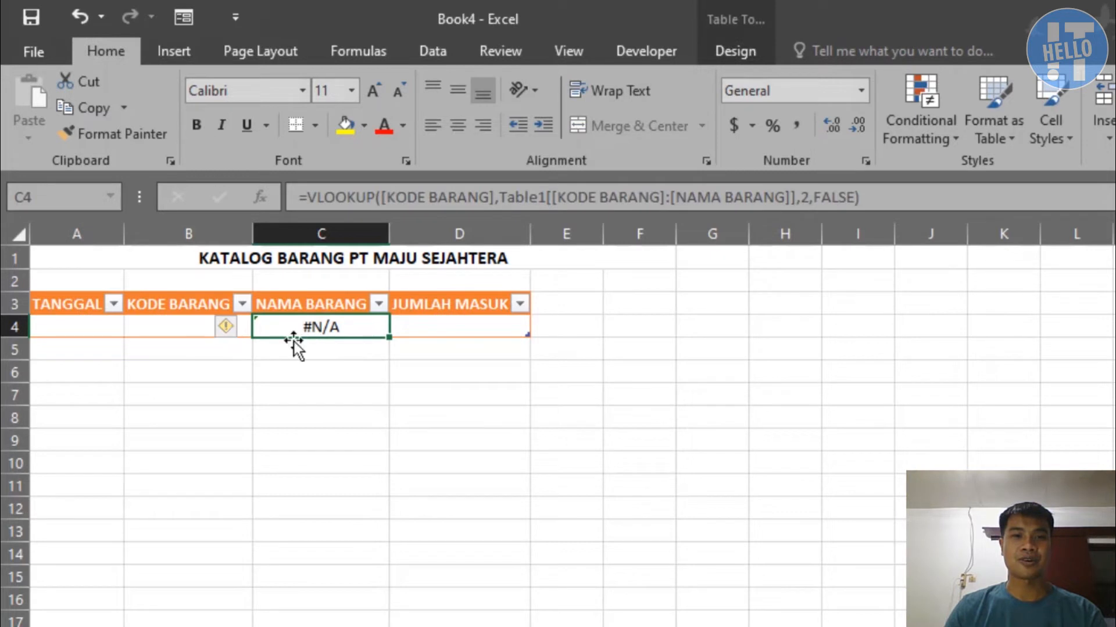
left_click(152, 326)
left_click(264, 326)
left_click(227, 326)
left_click(175, 334)
left_click(173, 326)
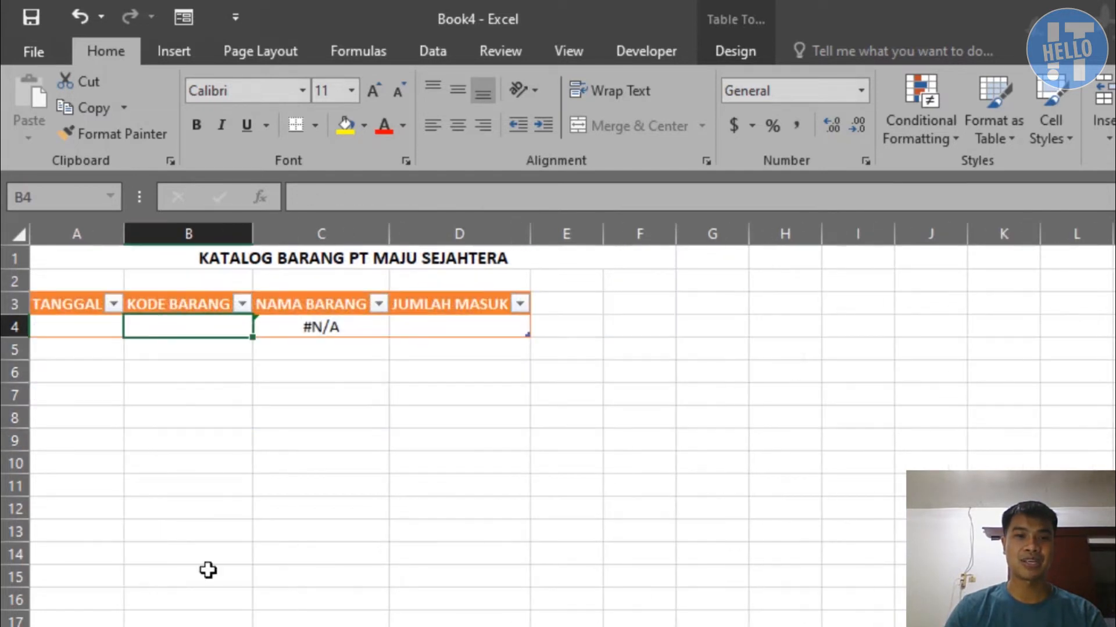
type("BG003")
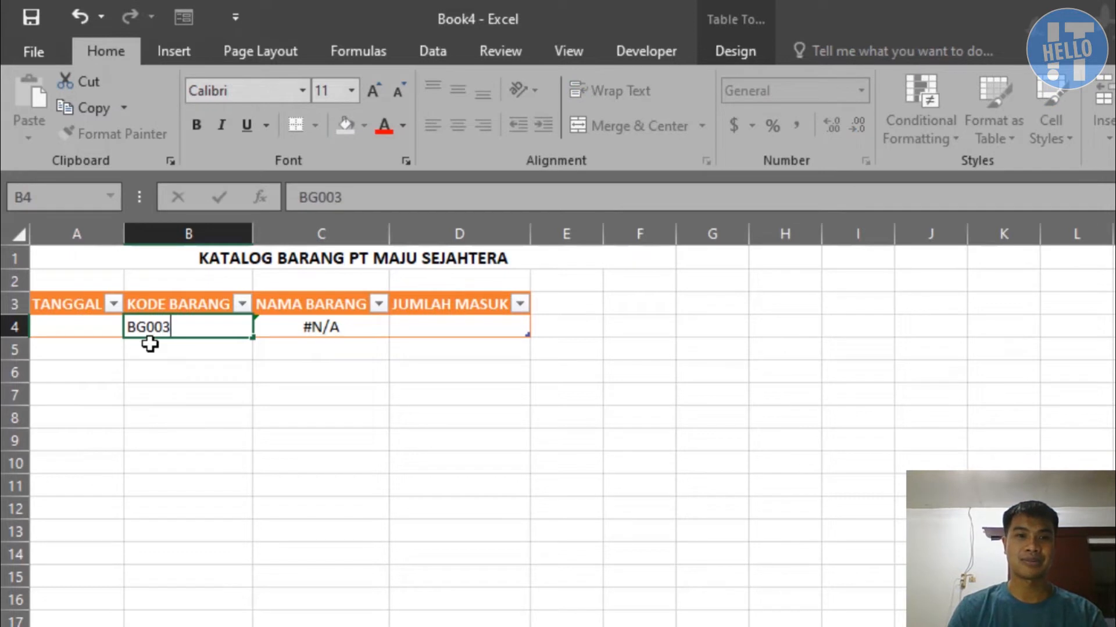
key("Return")
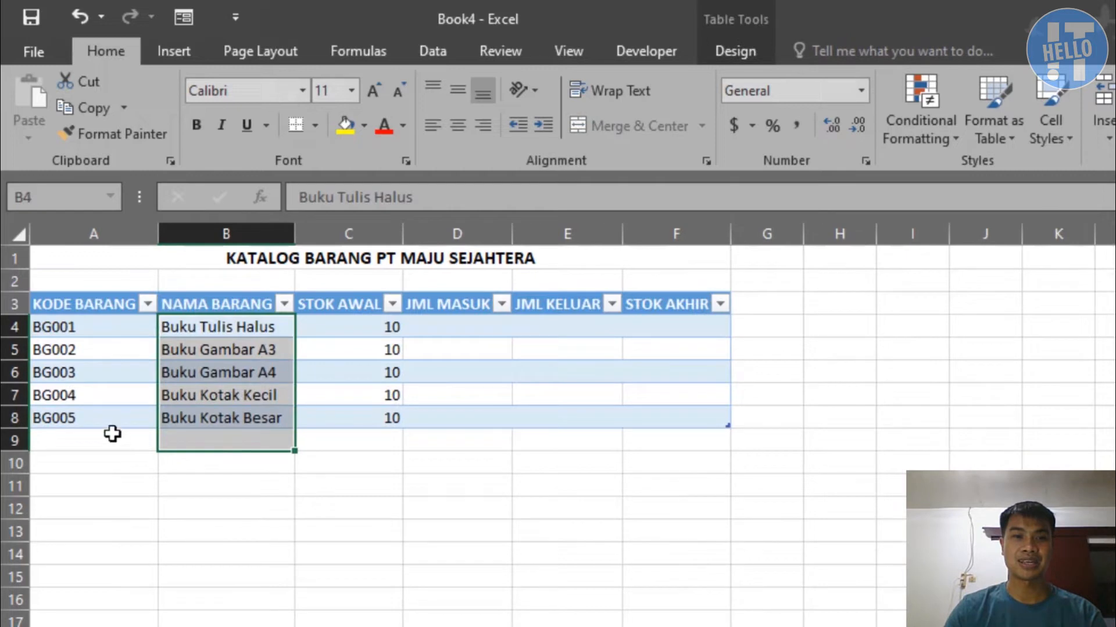
left_click_drag(75, 374, 229, 369)
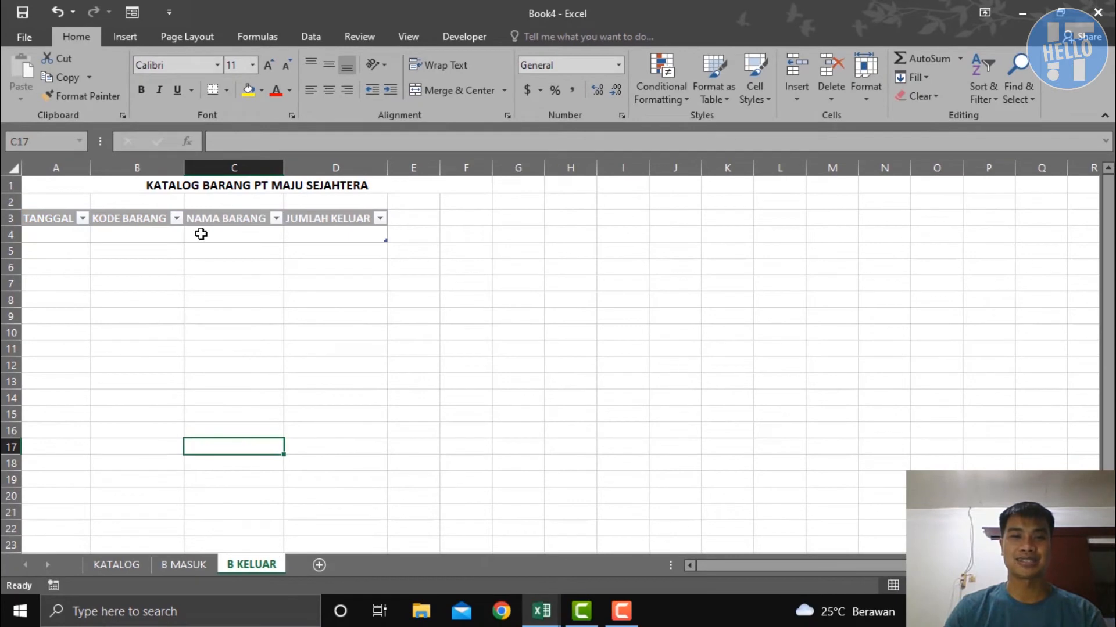
Step: Enter =VLOOKUP([KODE BARANG],Table1[[KODE BARANG]:[NAMA BARANG]],2,FALSE) in cell C4 of the B KELUAR sheet to look up the item name
left_click(201, 233)
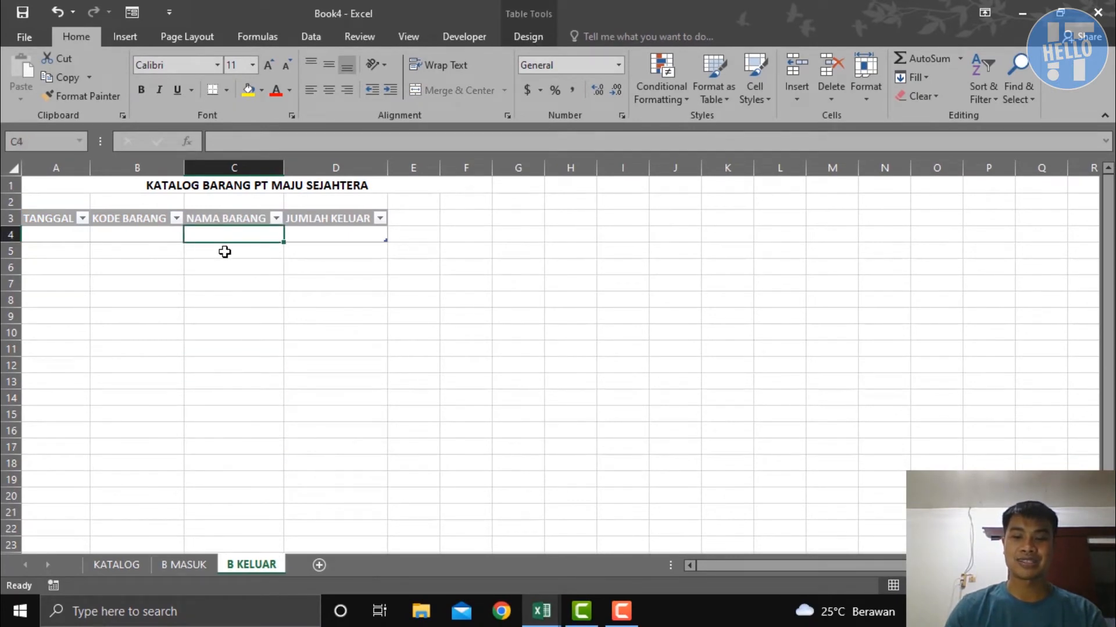
type("=vlo")
key("Tab")
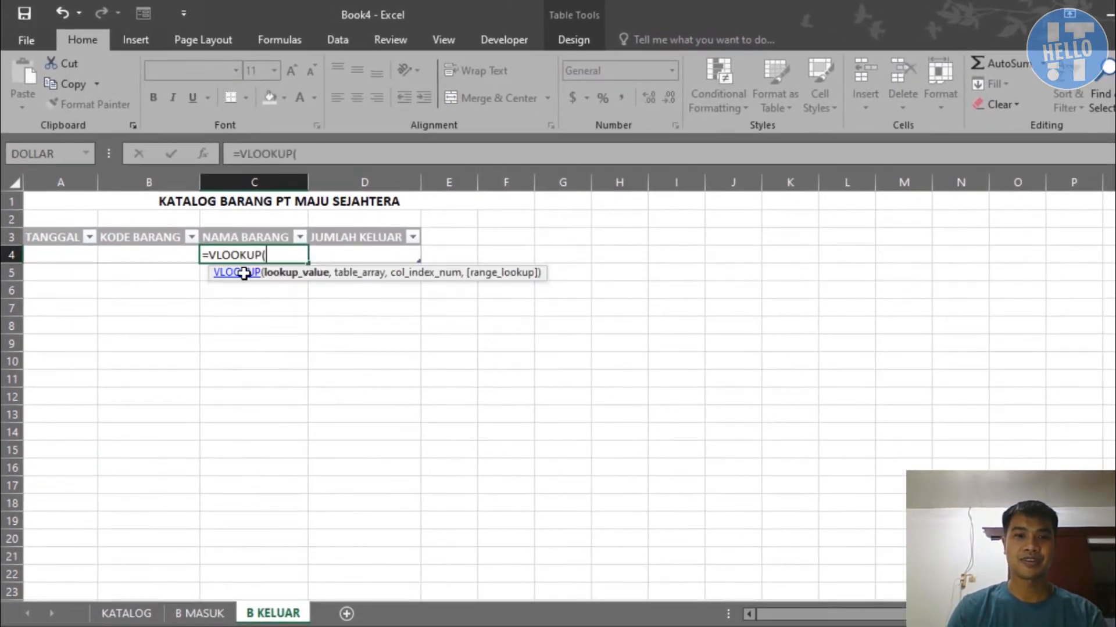
left_click(141, 254)
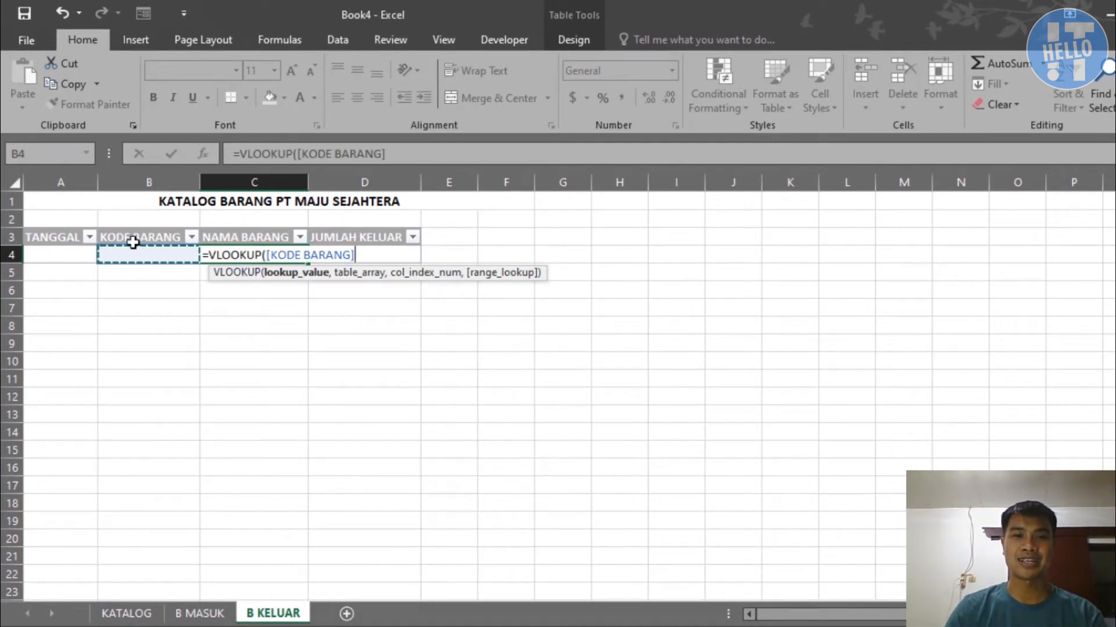
type(",")
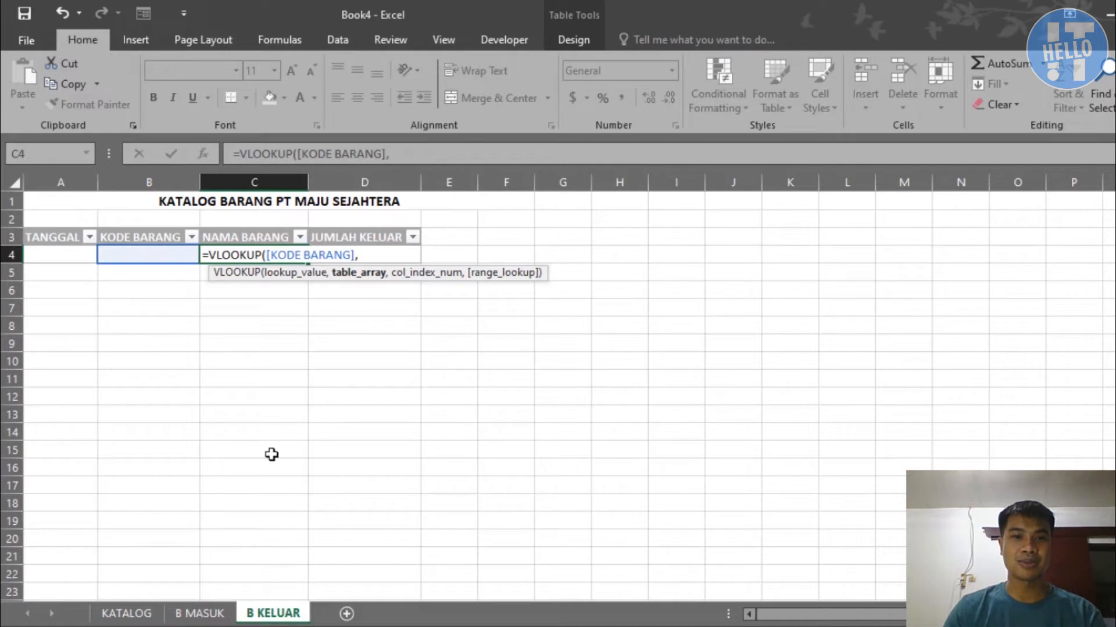
left_click(149, 610)
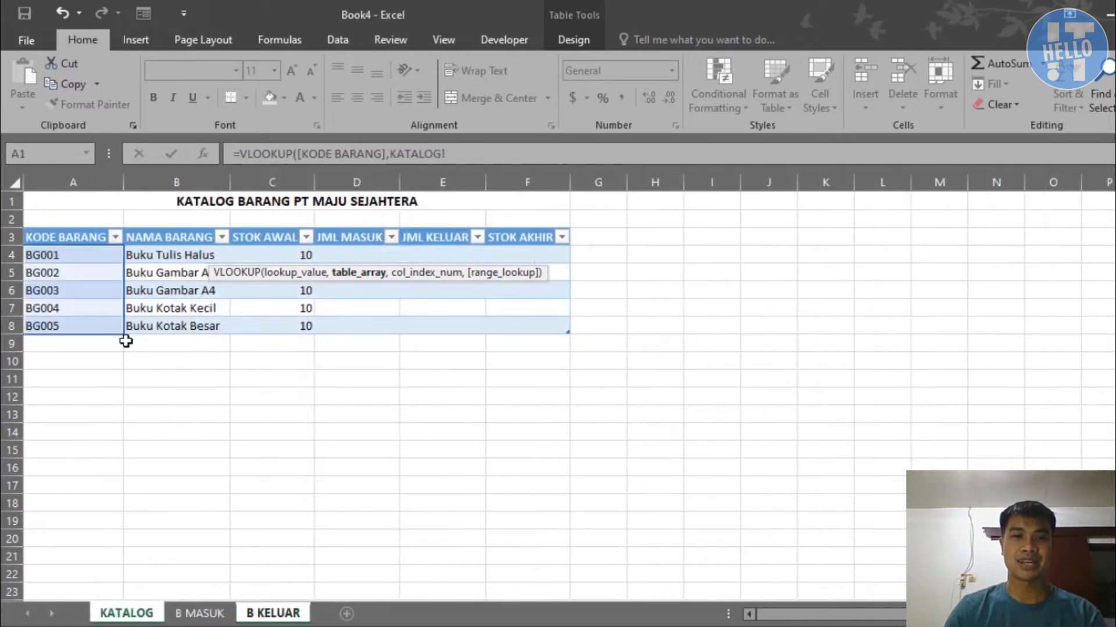
left_click_drag(86, 257, 186, 326)
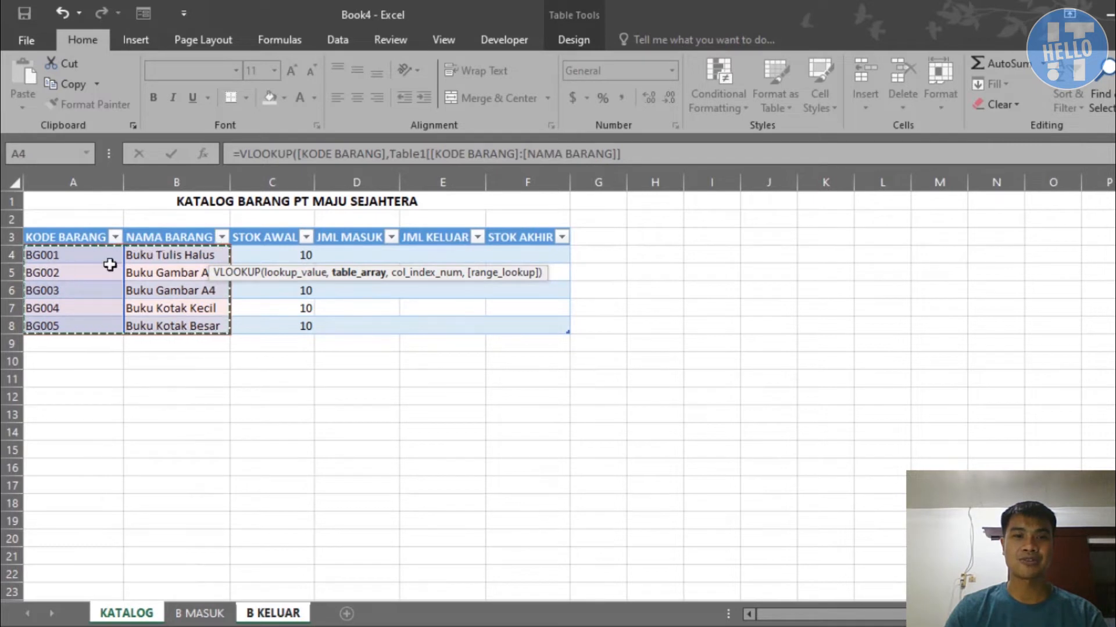
type(",2")
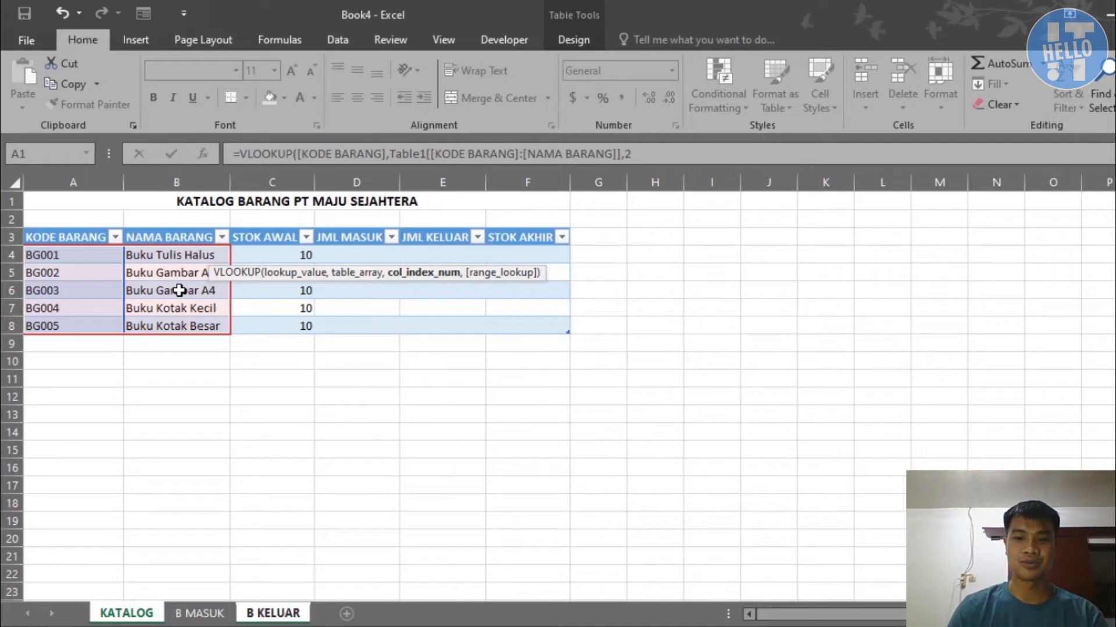
type(",")
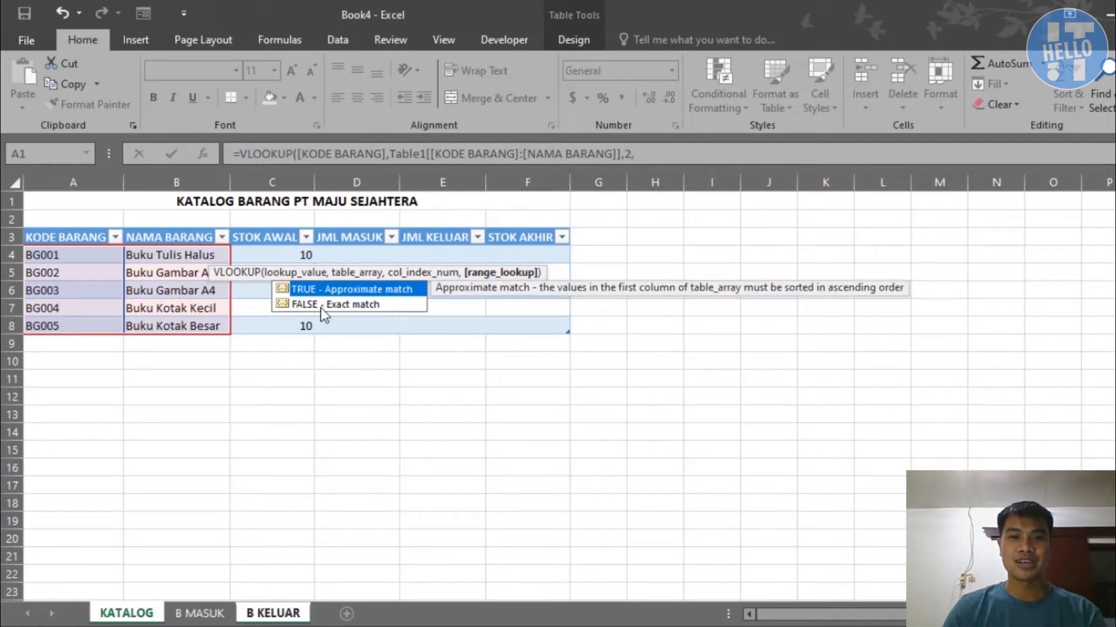
key("Down")
key("Tab")
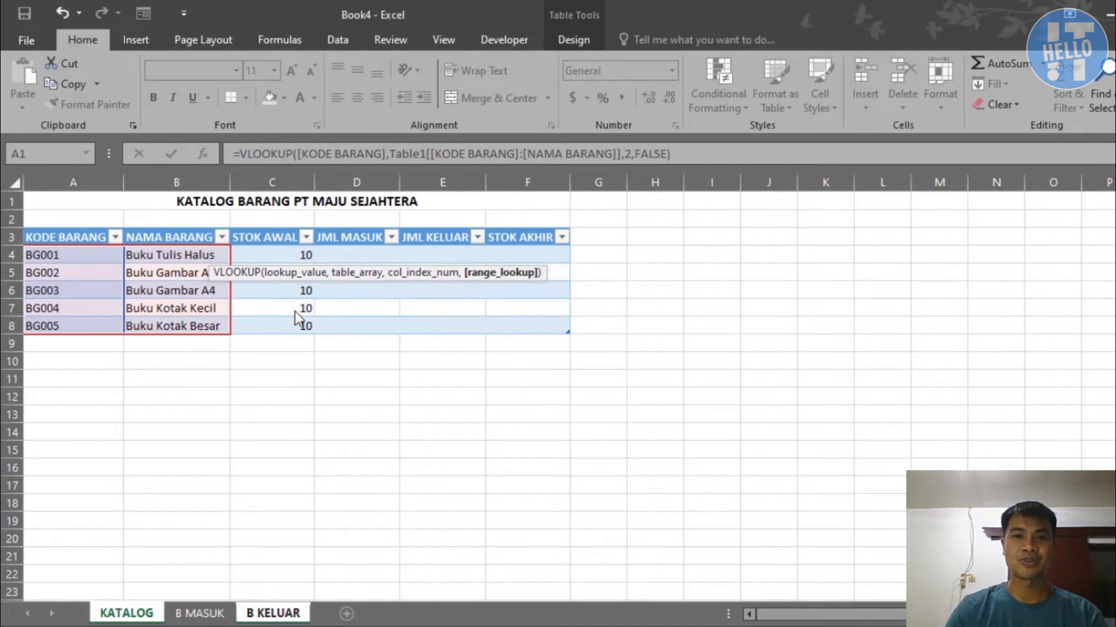
key("Return")
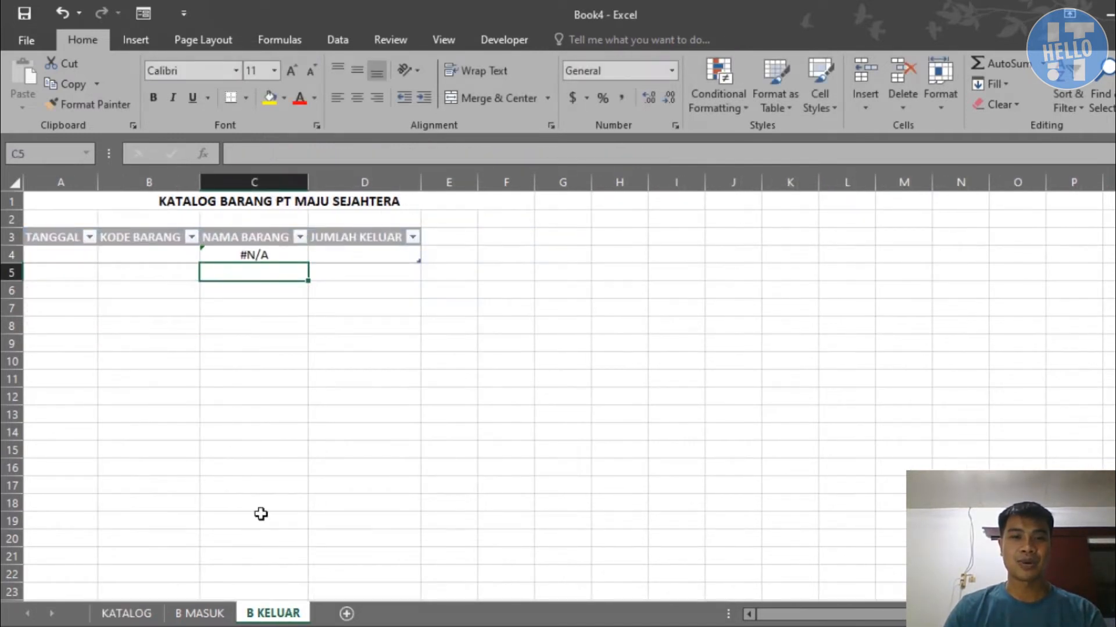
Step: Enter item code BG002 in cell B4 of the B KELUAR sheet and check the looked-up name against the KATALOG entry
left_click(156, 258)
type("BG0032")
key("Return")
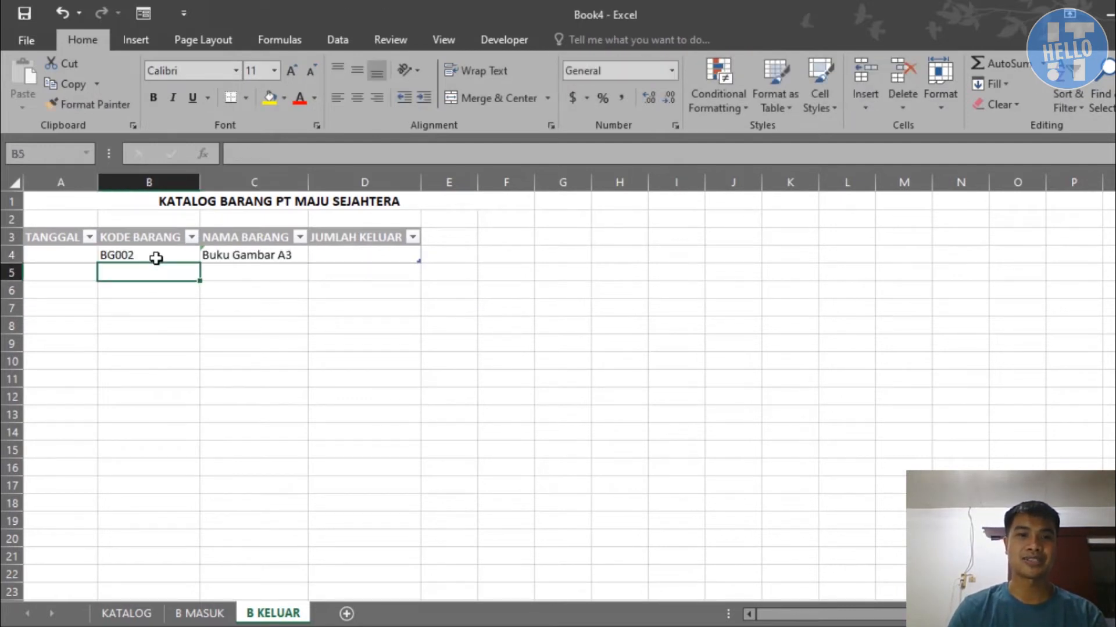
left_click_drag(179, 259, 232, 256)
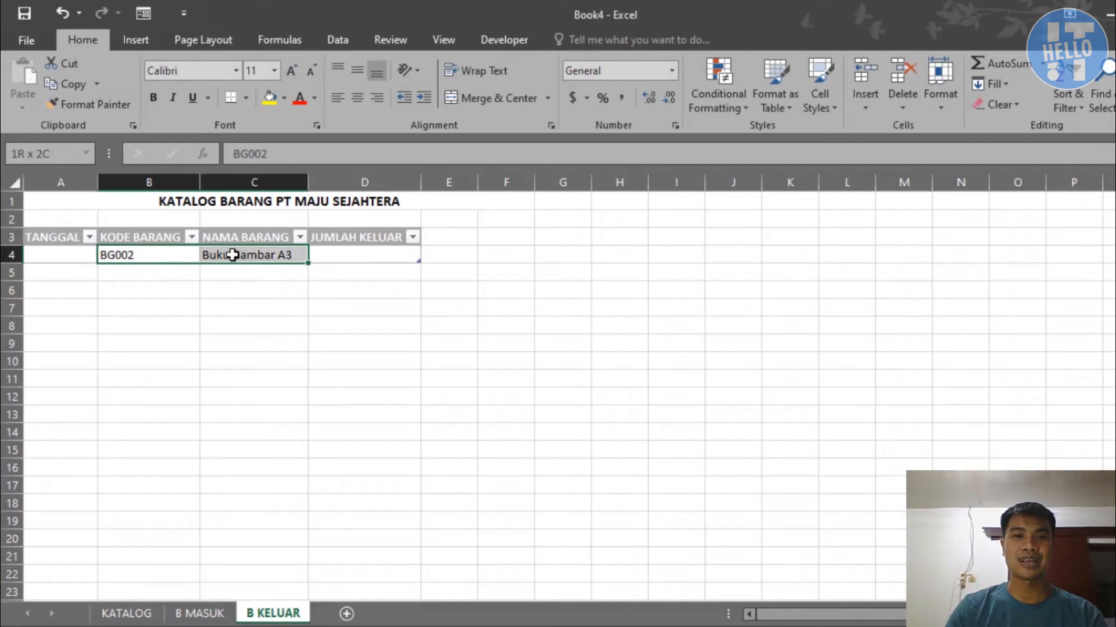
left_click(212, 269)
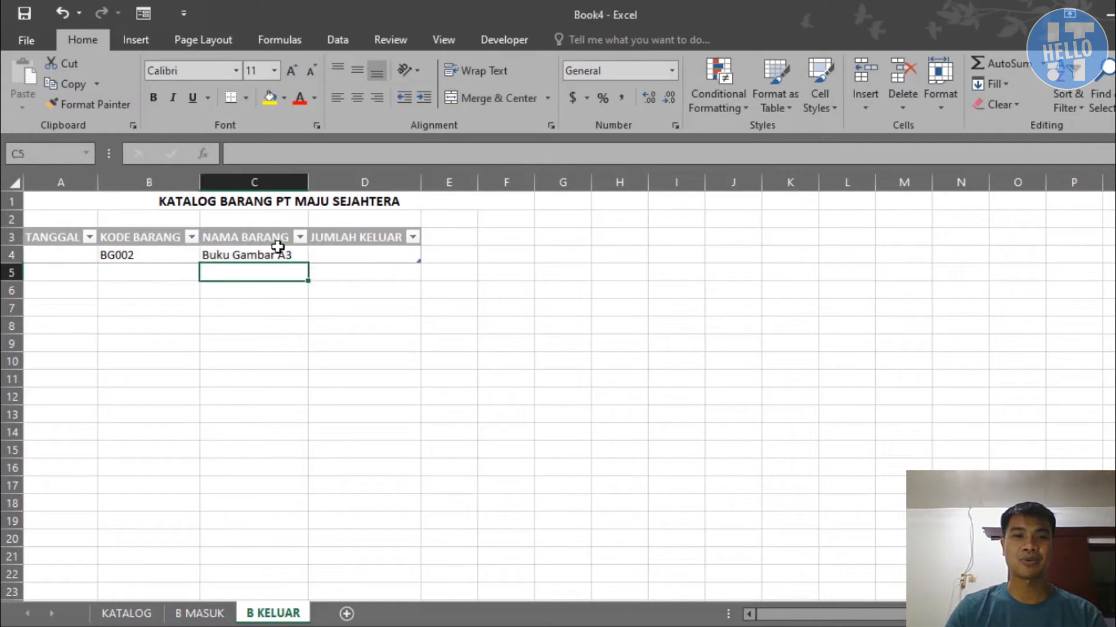
left_click(126, 613)
left_click(87, 274)
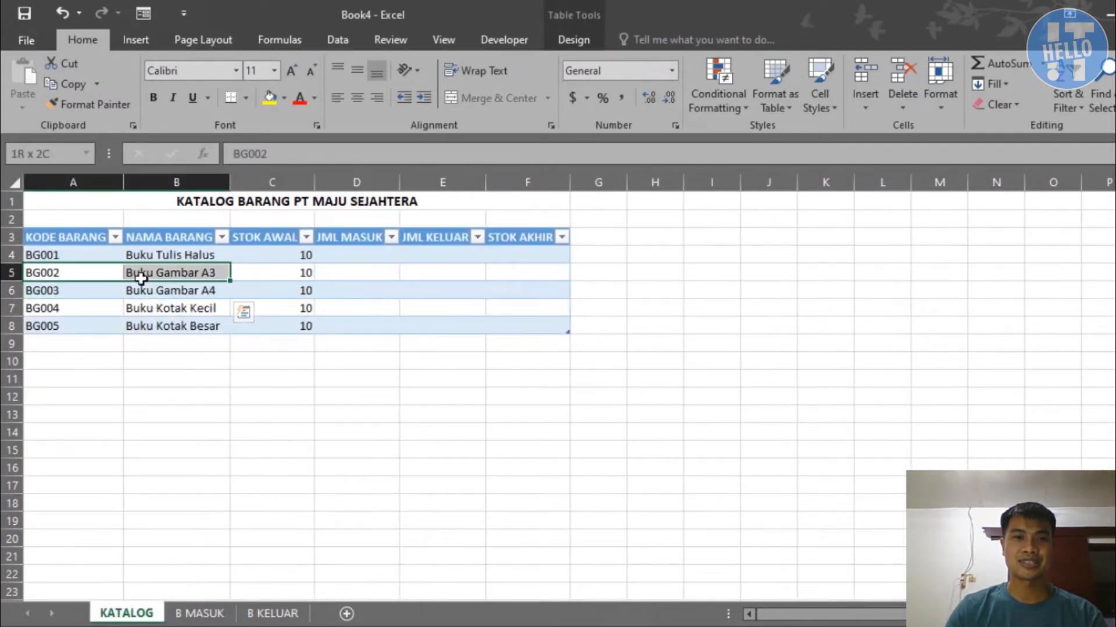
left_click(192, 430)
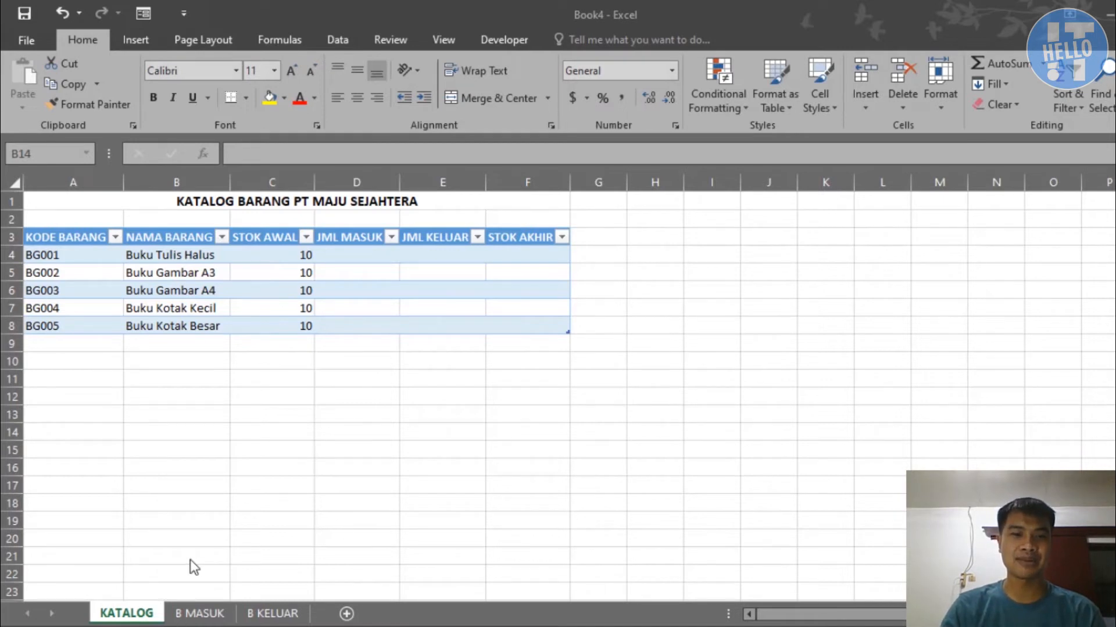
Step: Enter the date 01 Jan 22 in cell A4 of the B MASUK sheet and fill the dates down to 5 Jan 22 in A8
left_click(200, 616)
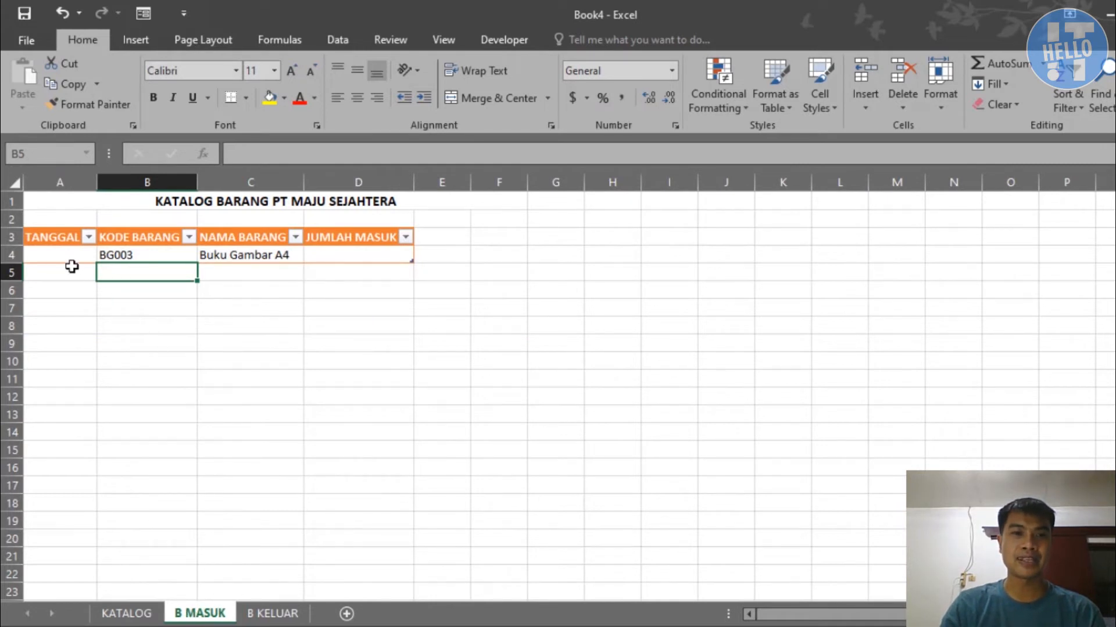
left_click(69, 259)
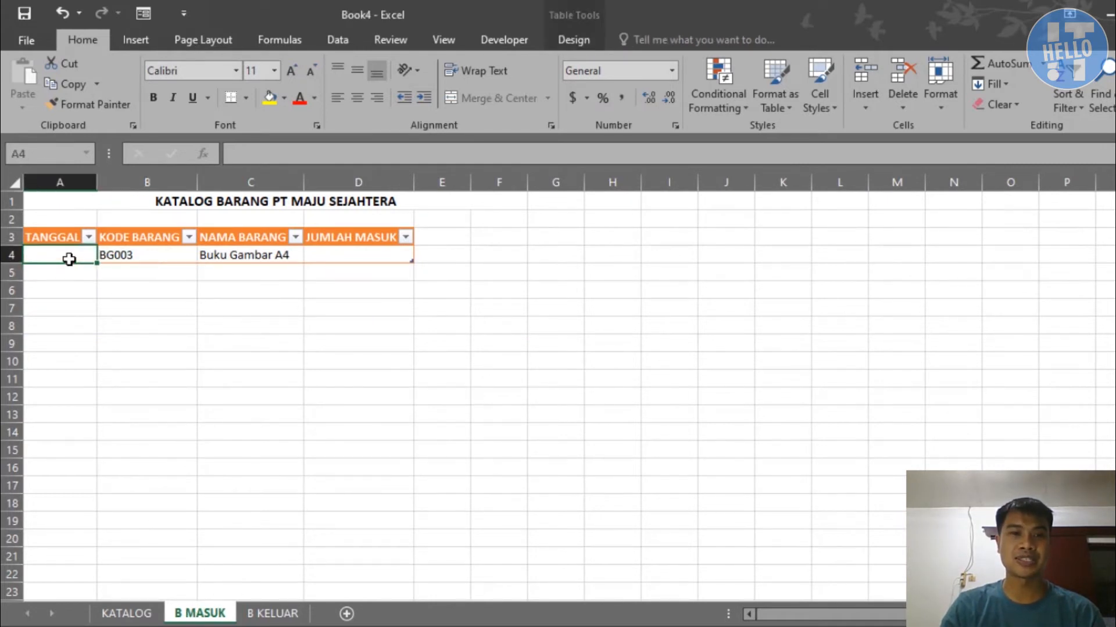
type("01 jan 22")
key("Return")
left_click(74, 256)
left_click_drag(96, 263, 96, 329)
Step: Enter item codes BG001, BG002, BG001 and BG004 in cells B5:B8 of the B MASUK table
left_click(168, 277)
type("BG001")
key("Return")
type("BG002")
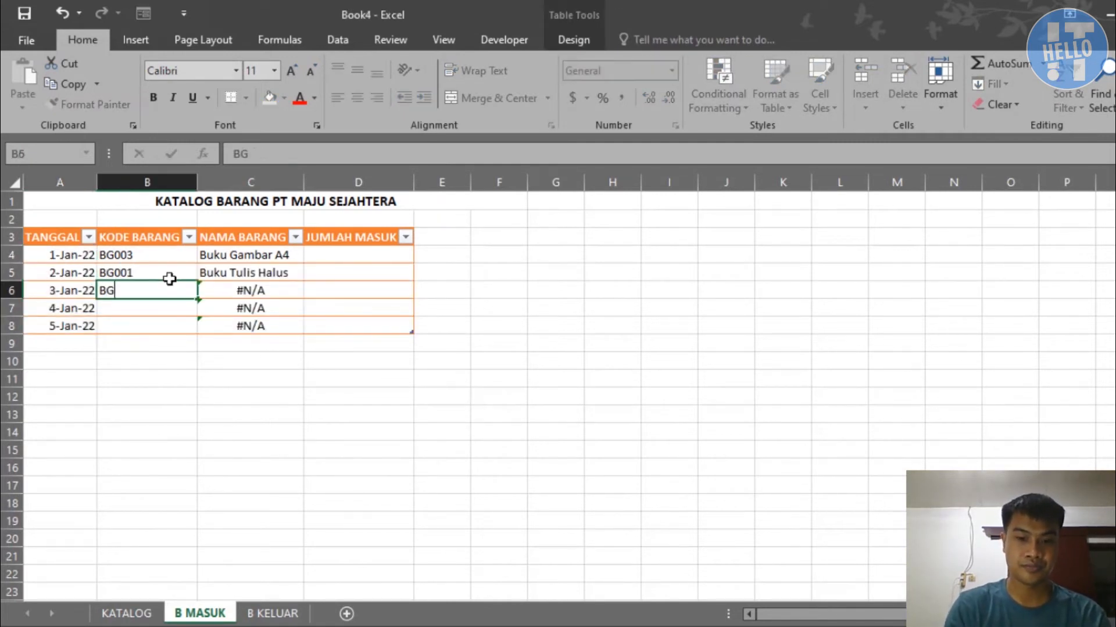
key("Return")
type("BG001")
key("Return")
type("BG004")
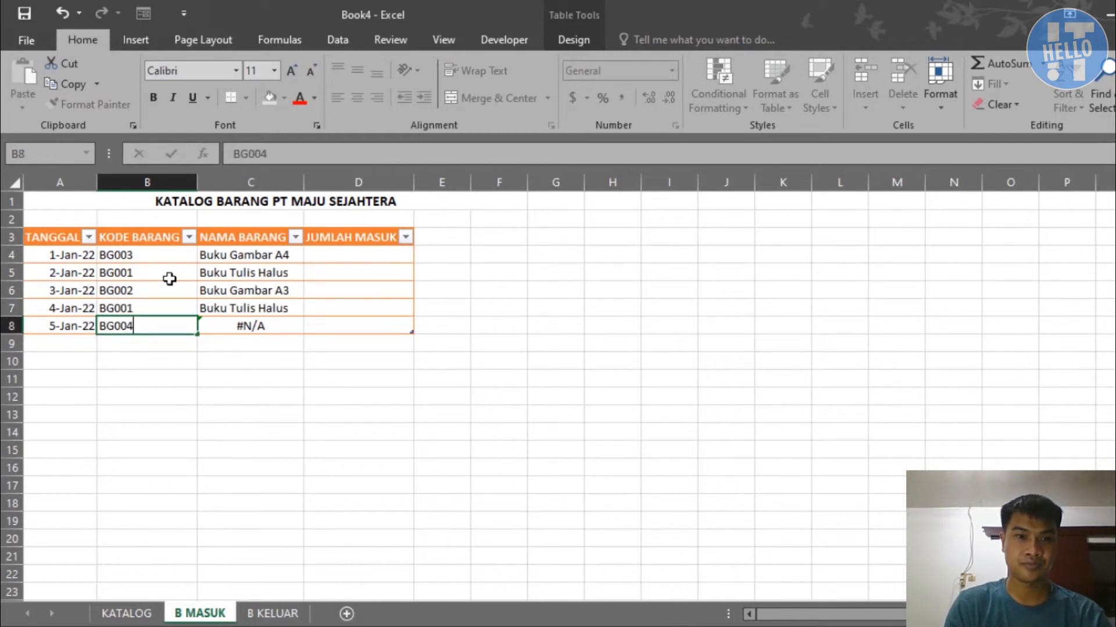
Step: Enter the incoming quantities 1, 2, 1, 3 and 4 in the JUMLAH MASUK column, cells D4:D8
left_click(316, 266)
left_click(331, 253)
type("1 2 1")
key("Return")
type("3 4")
key("Return")
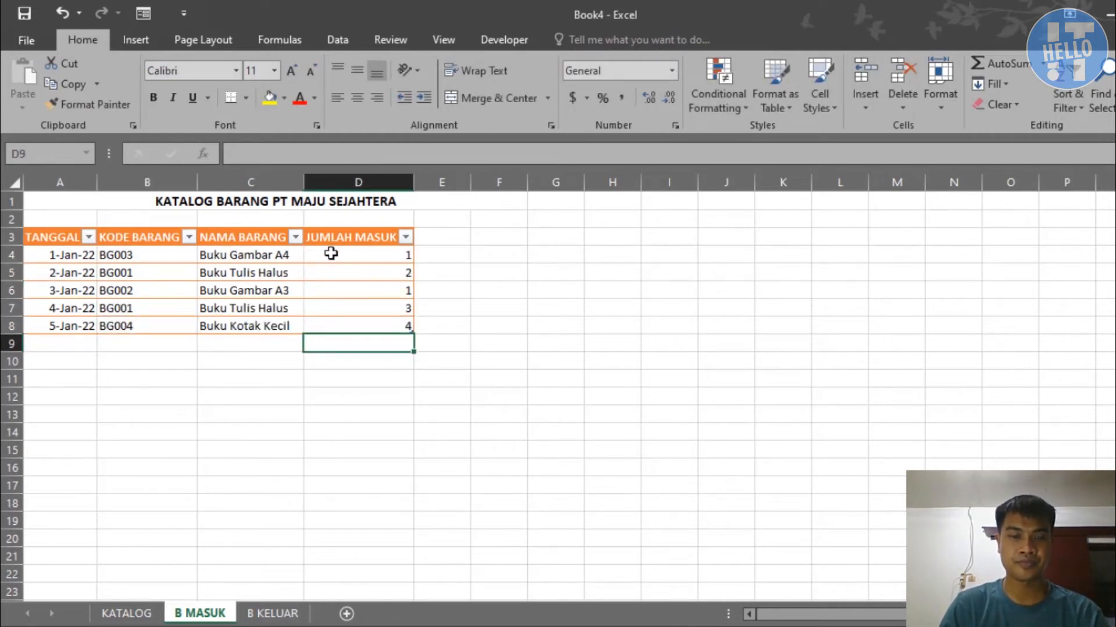
left_click(371, 401)
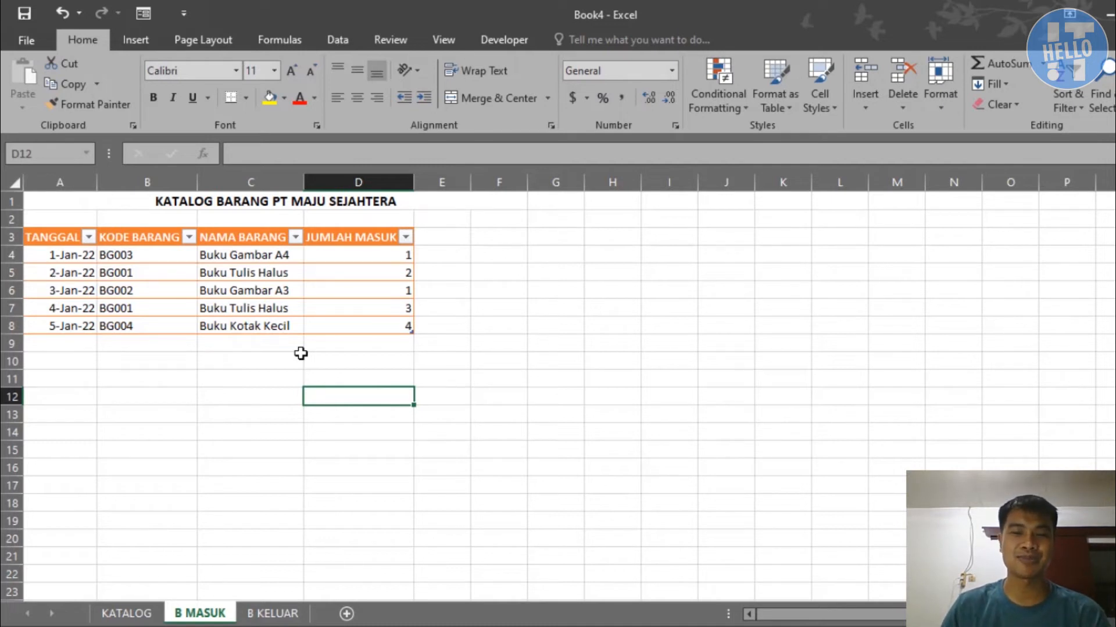
Step: On the B KELUAR sheet, enter date 02 Jan 2022 and quantity 1 in row 4, and fill the dates down to 5 Jan 22 in A7
left_click(280, 616)
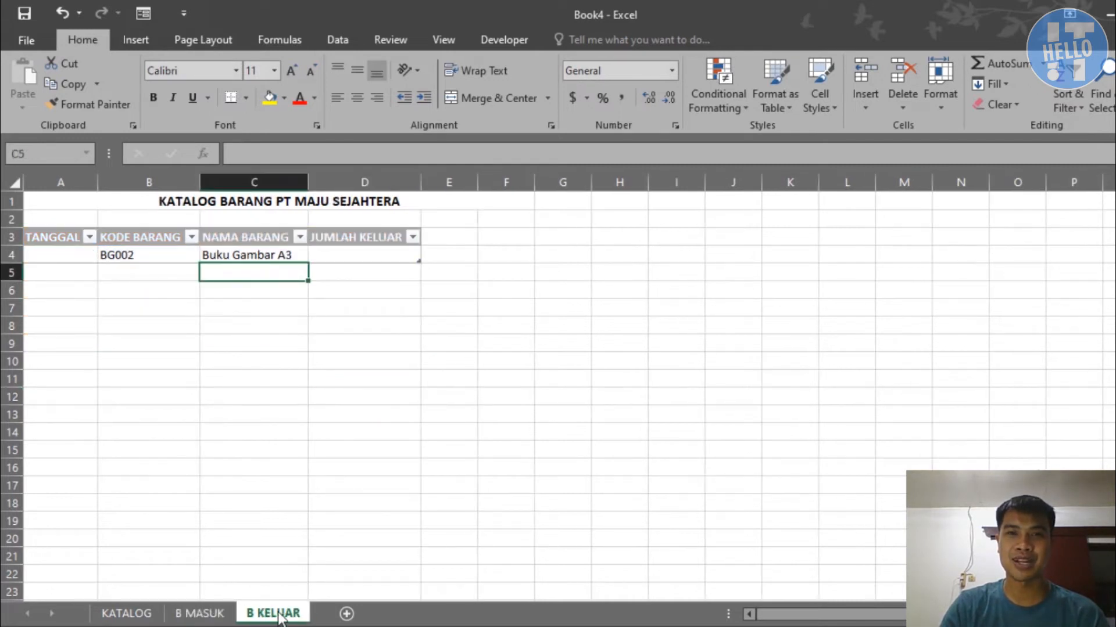
left_click(63, 256)
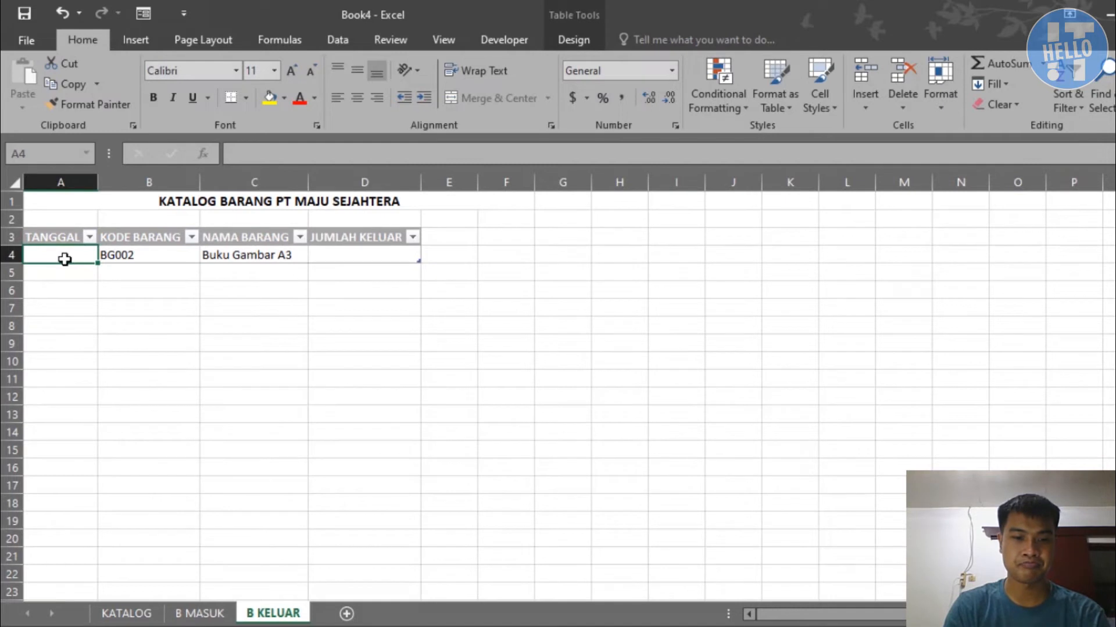
type("02 JAN 2022")
key("Tab")
key("Tab")
key("Tab")
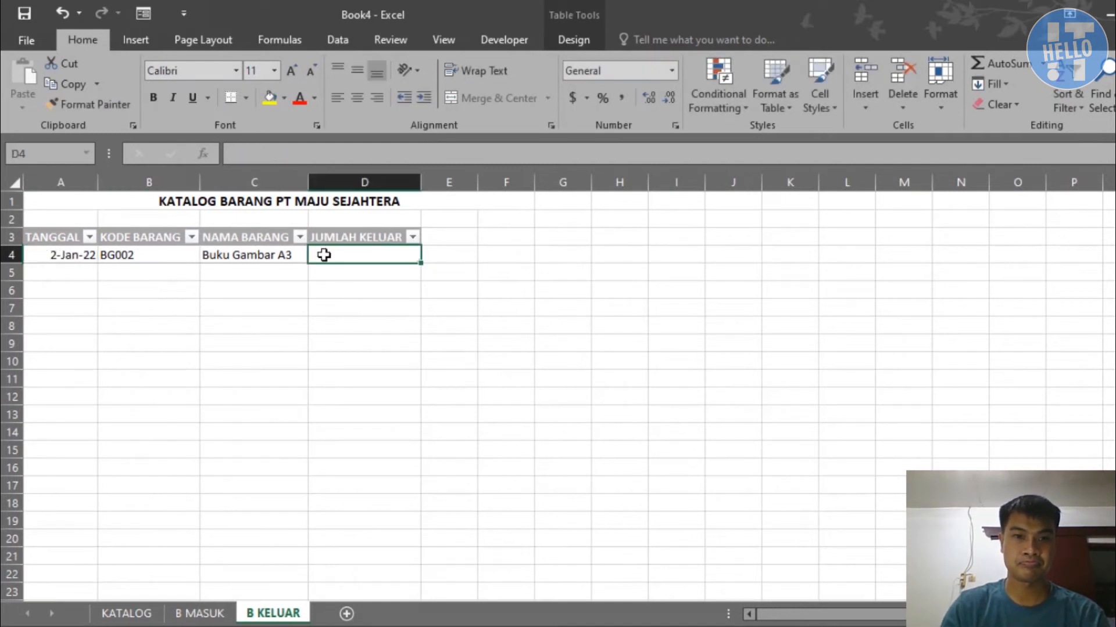
type("1")
key("Return")
left_click(79, 259)
left_click_drag(96, 263, 95, 311)
Step: Enter item codes BG001, BG002 and BG004 in cells B5:B7 of the B KELUAR table
left_click(137, 273)
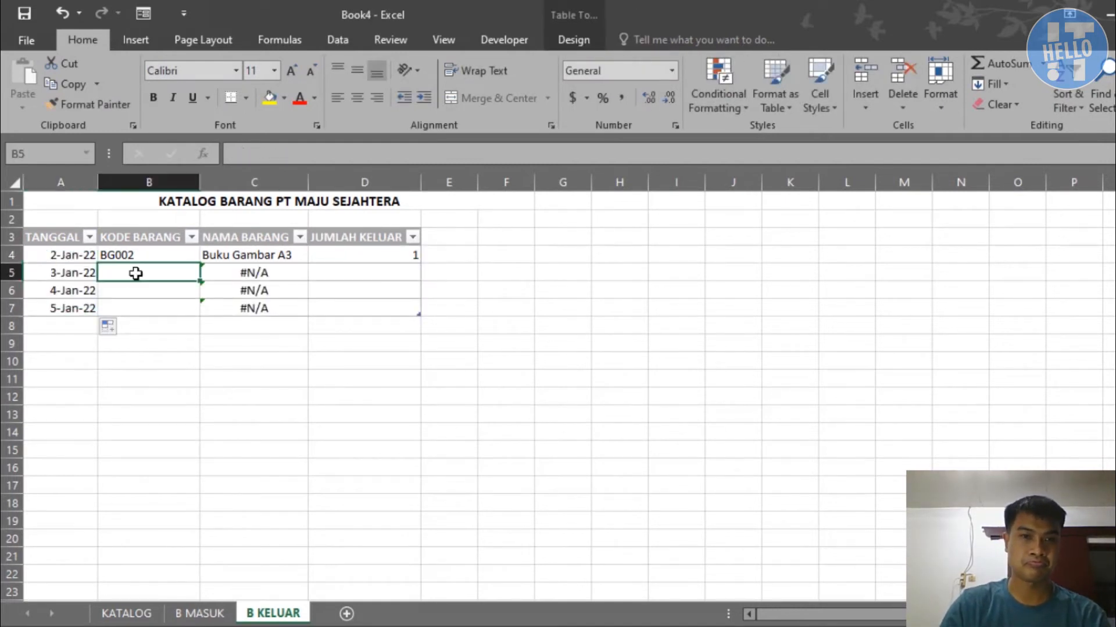
type("b")
key("BackSpace")
type("g001")
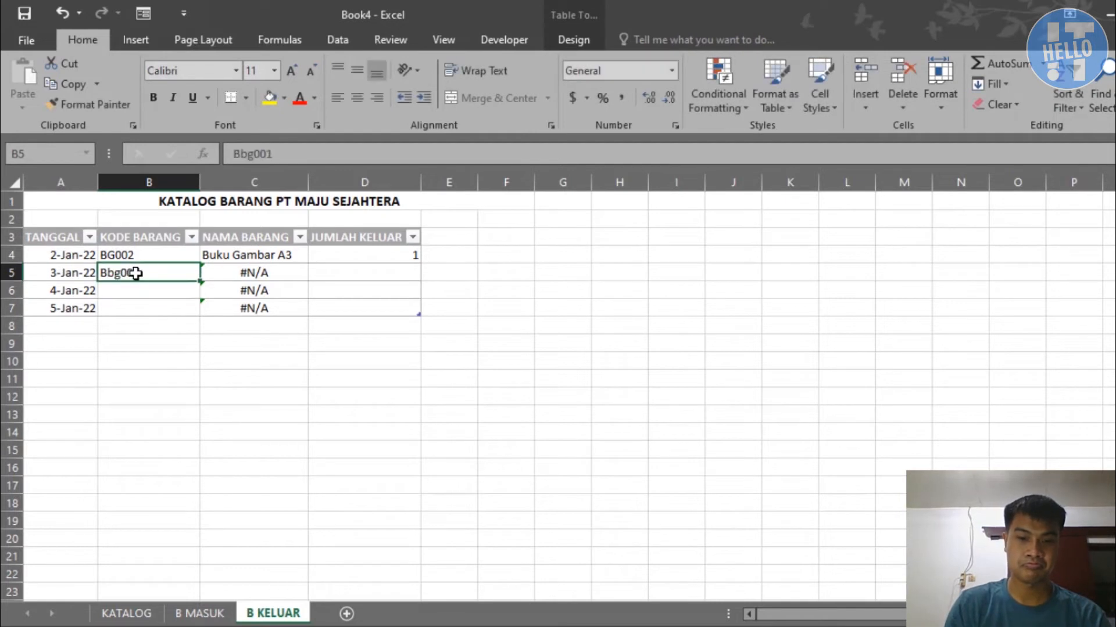
key("Return")
type("BG002")
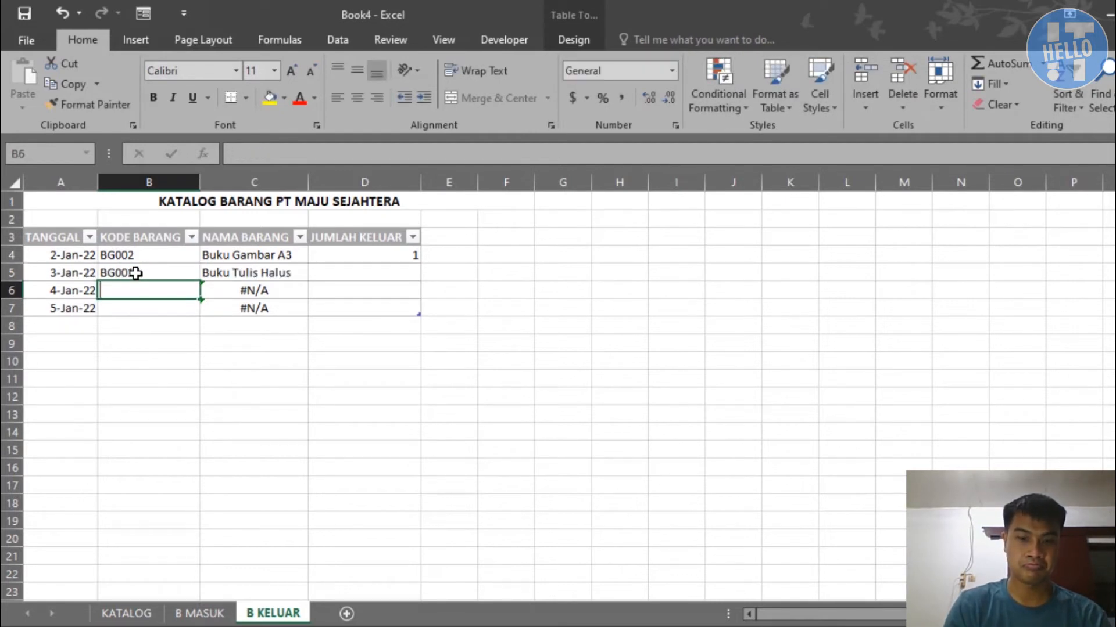
key("Return")
type("BG004")
Step: Enter the outgoing quantities 2, 1 and 1 in the JUMLAH KELUAR column, cells D5:D7
key("Right")
key("Right")
key("Up")
key("Up")
type("2")
key("Return")
type("1")
key("Return")
type("1")
key("Return")
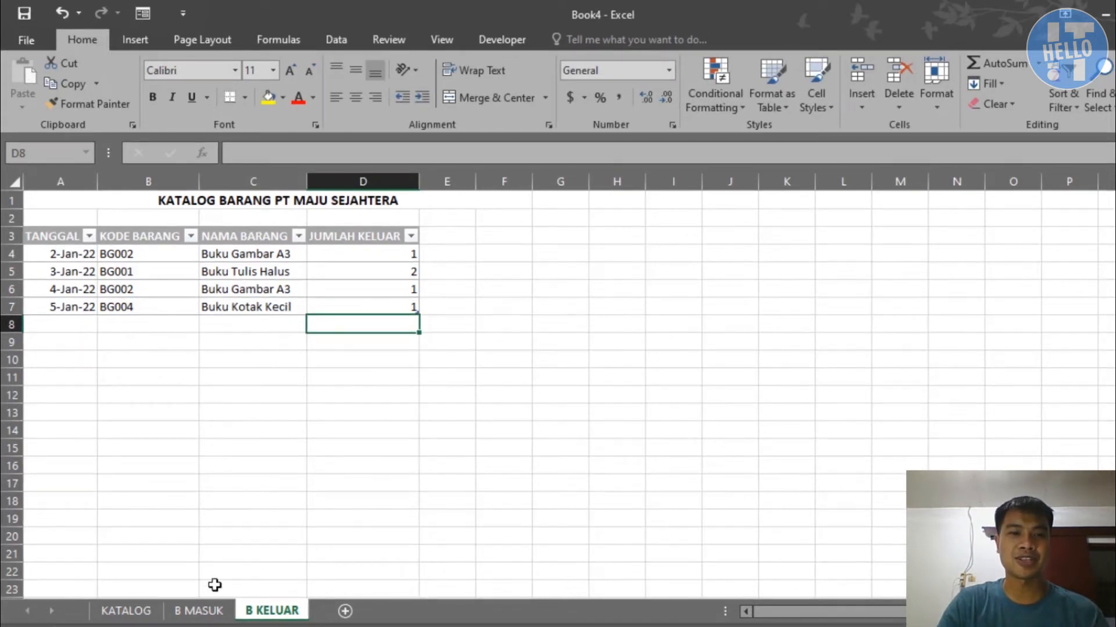
Step: Start a SUMIF formula in cell D4 (JML MASUK) of the KATALOG sheet, using the bmasuk KODE BARANG column as its range
left_click(201, 611)
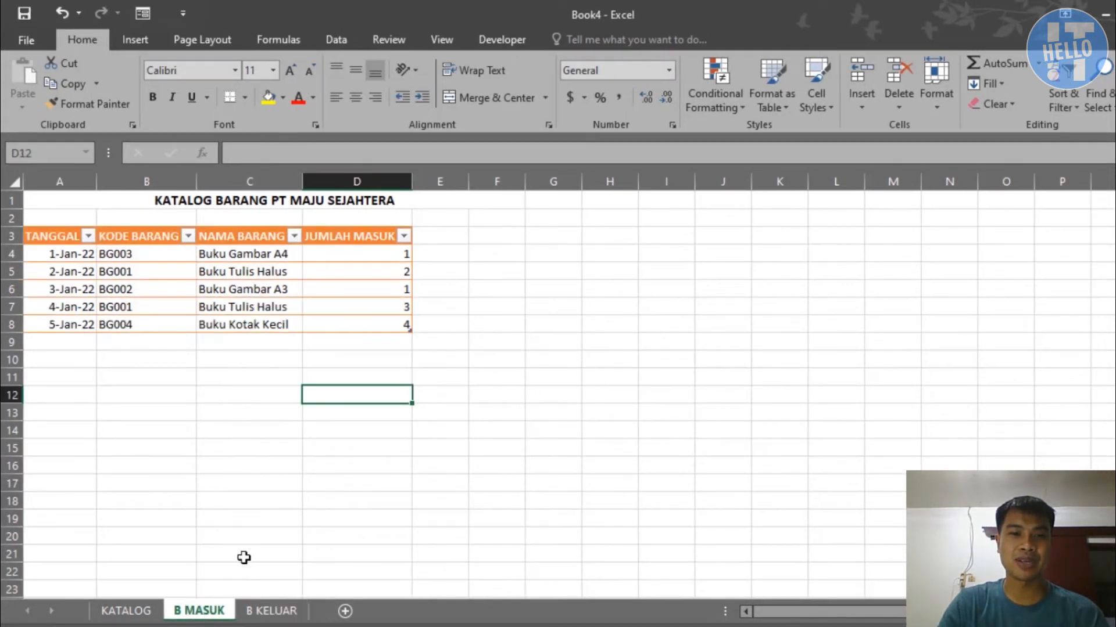
left_click(273, 611)
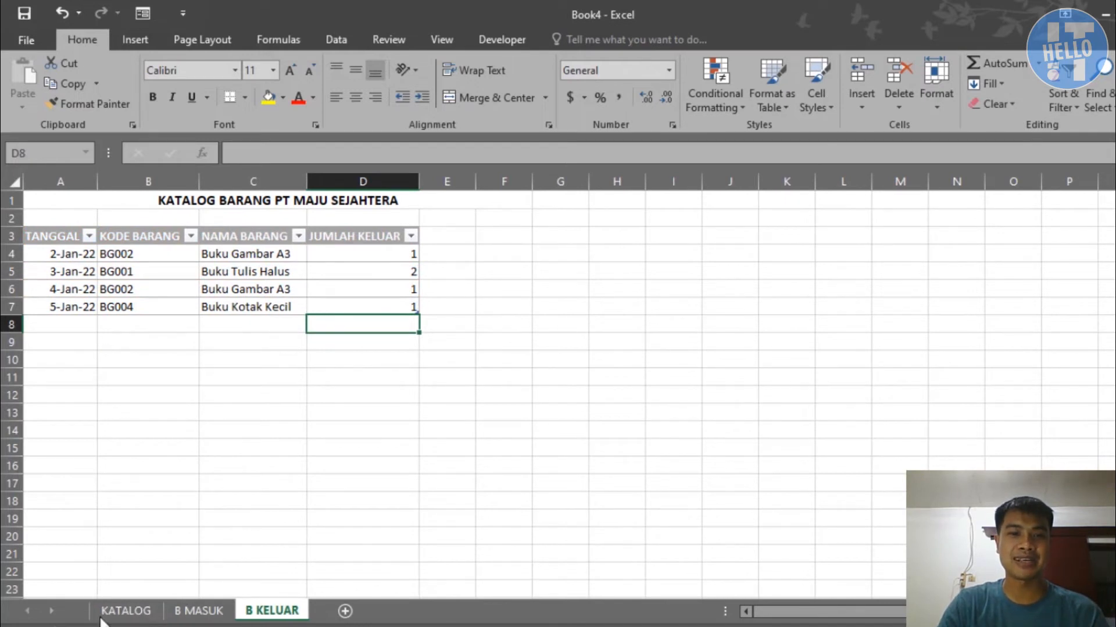
left_click(129, 615)
left_click(360, 258)
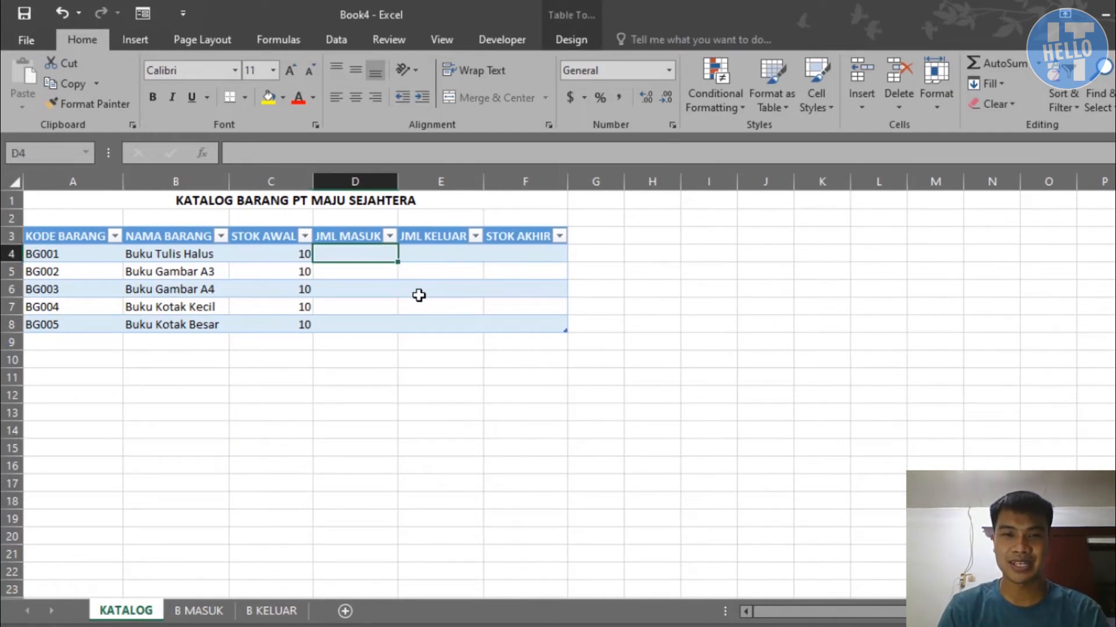
type("=SUMIF(")
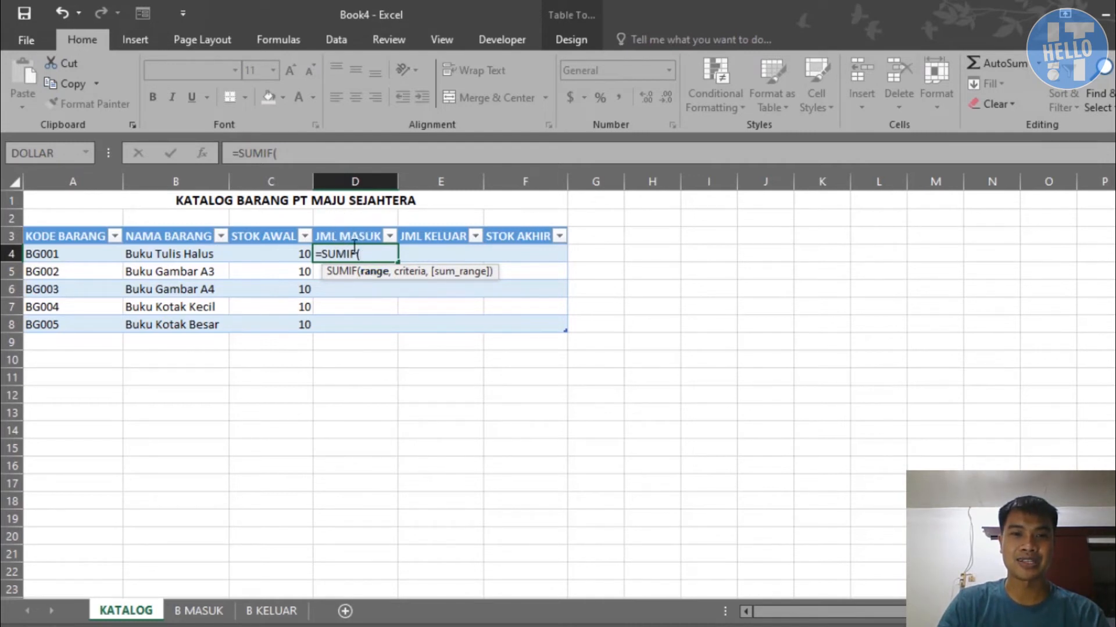
left_click(203, 612)
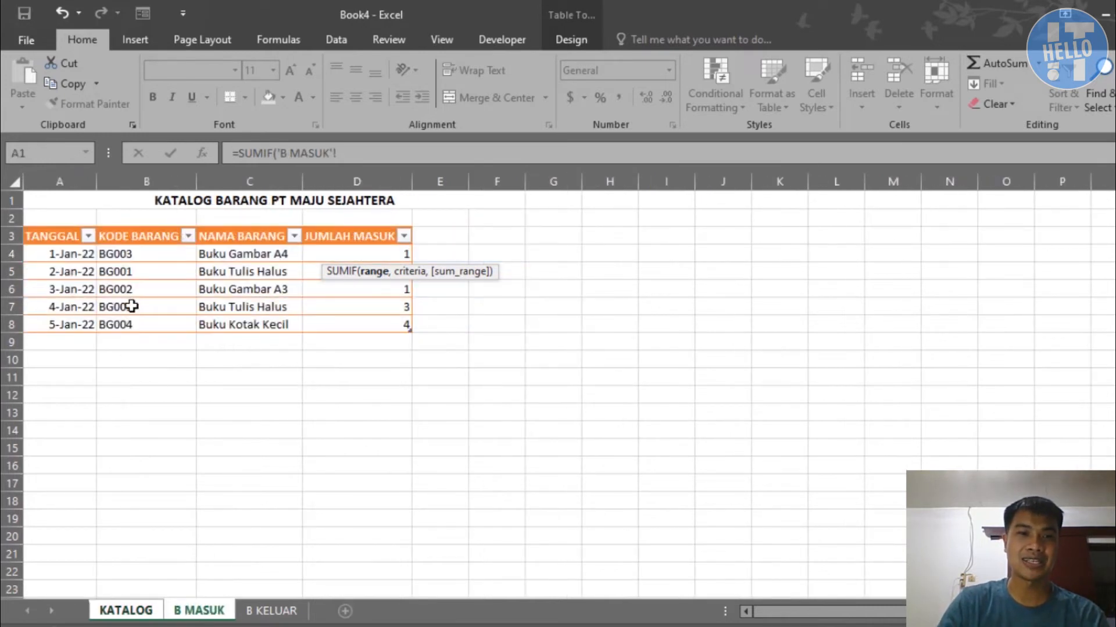
left_click_drag(134, 258, 145, 319)
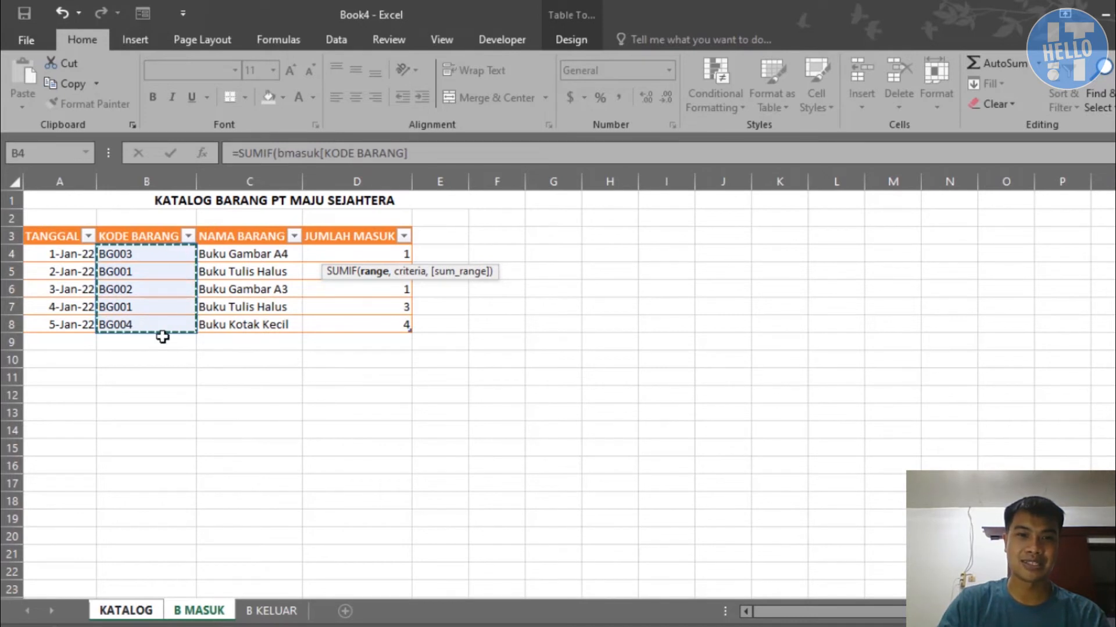
type(",")
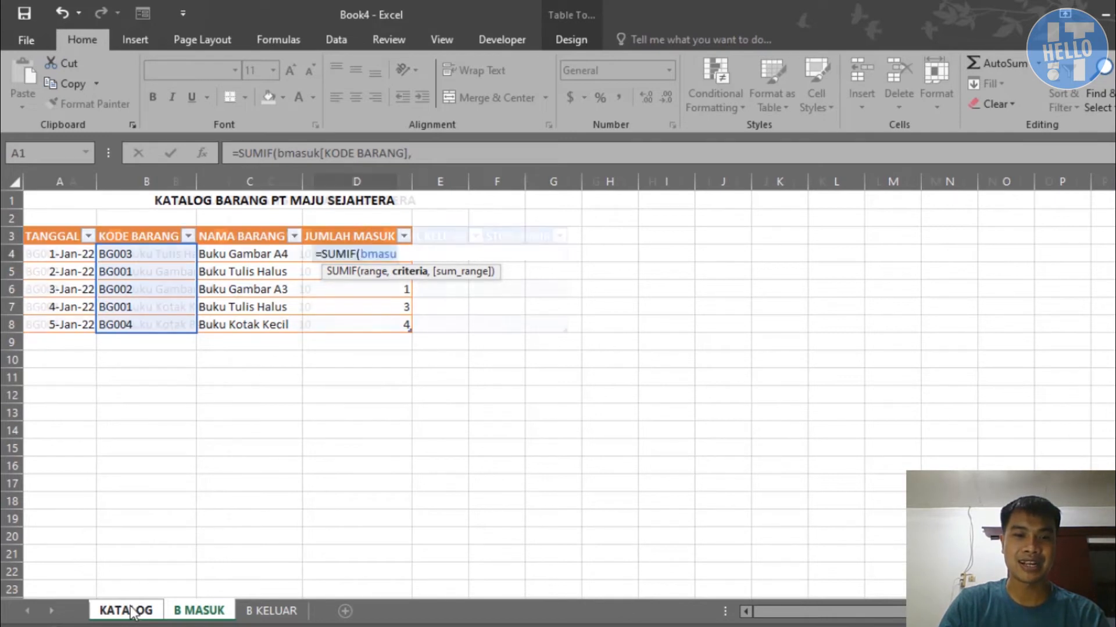
Step: Complete the JML MASUK formula with the KATALOG row's KODE BARANG as criteria and bmasuk[JUMLAH MASUK] as sum range, and enter it
left_click(130, 611)
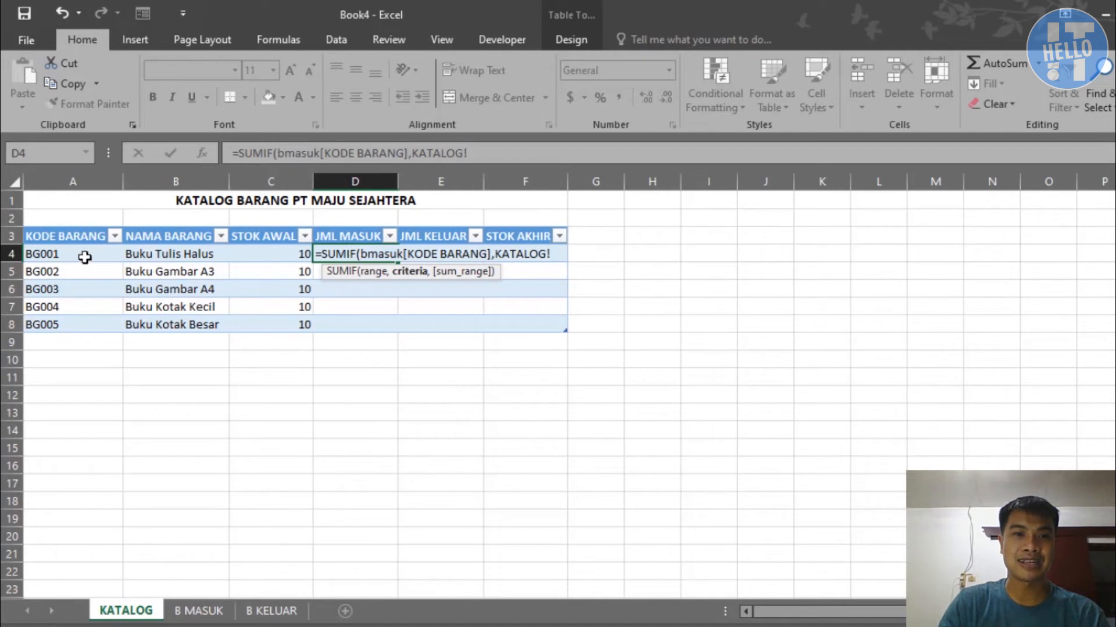
left_click(85, 257)
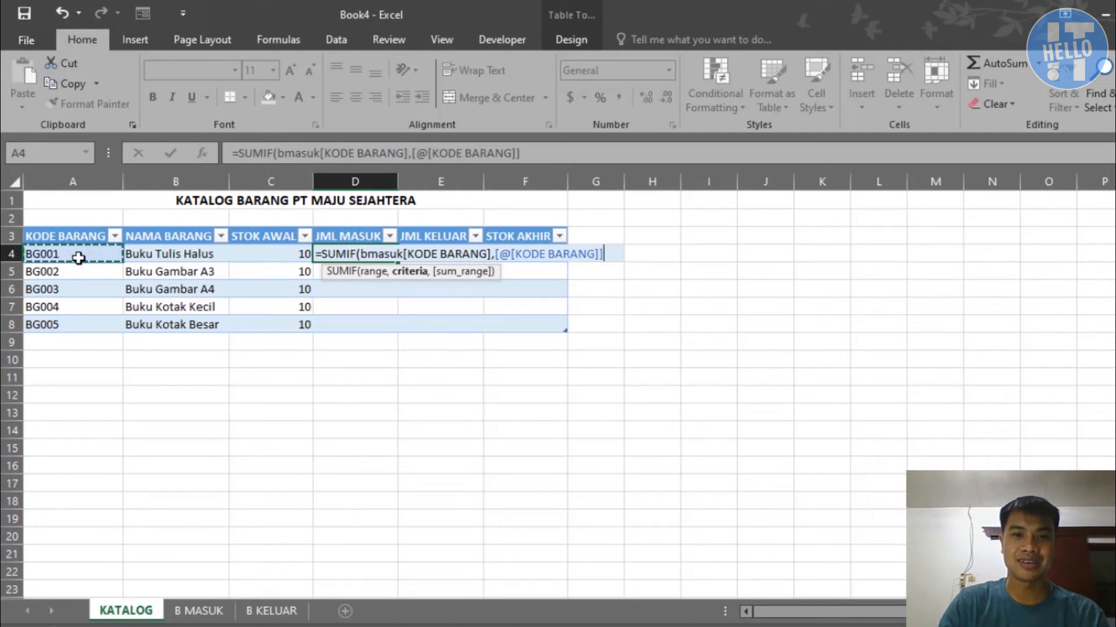
type(",")
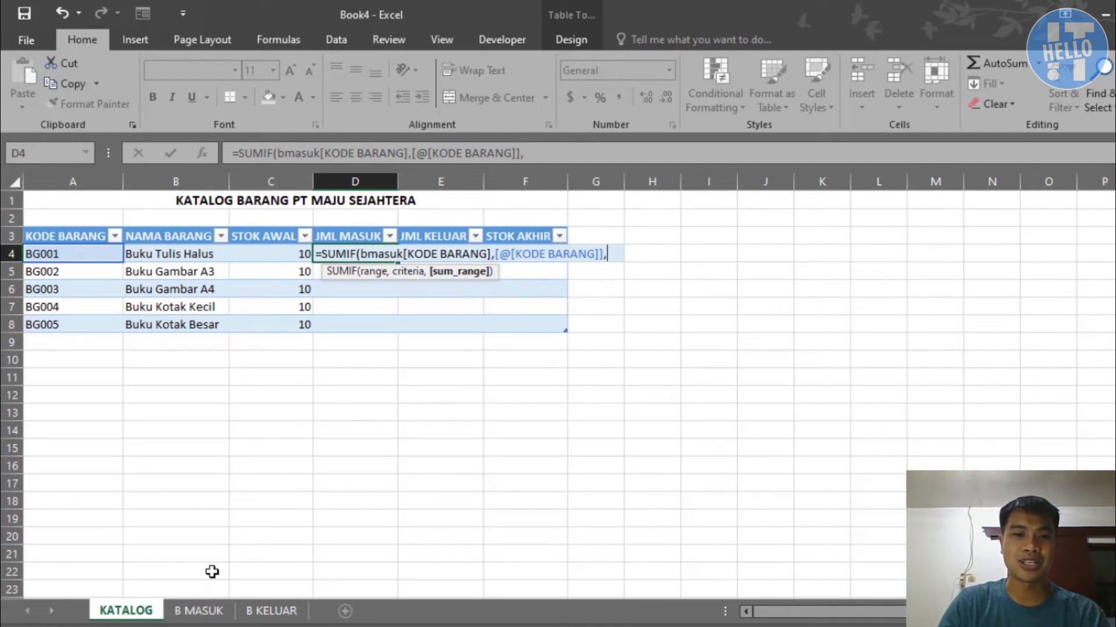
left_click(199, 610)
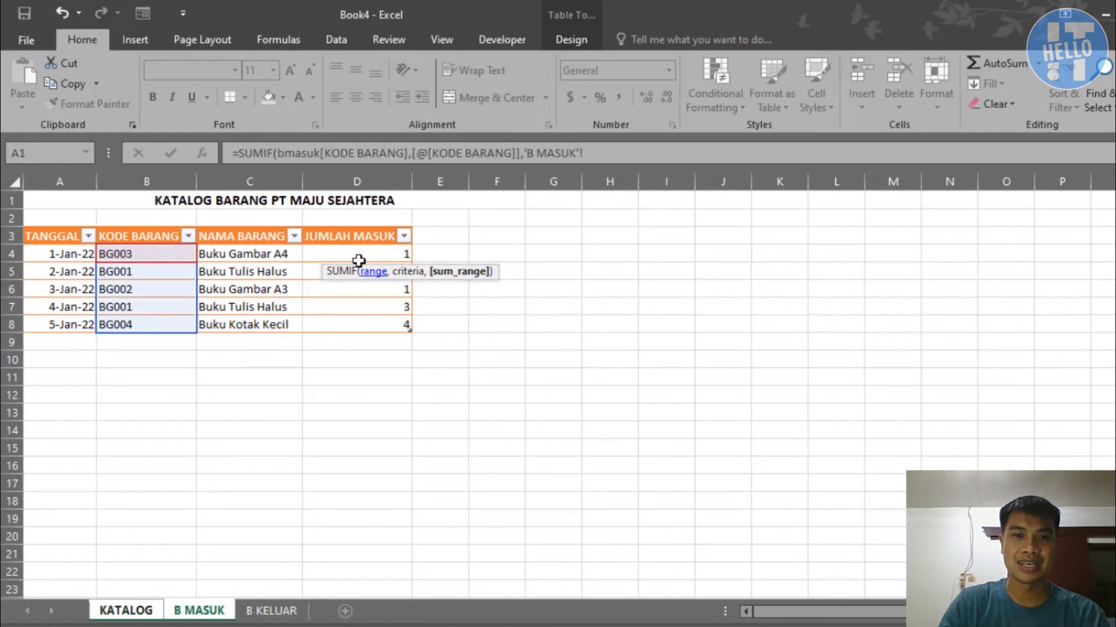
left_click_drag(346, 252, 349, 322)
type(")")
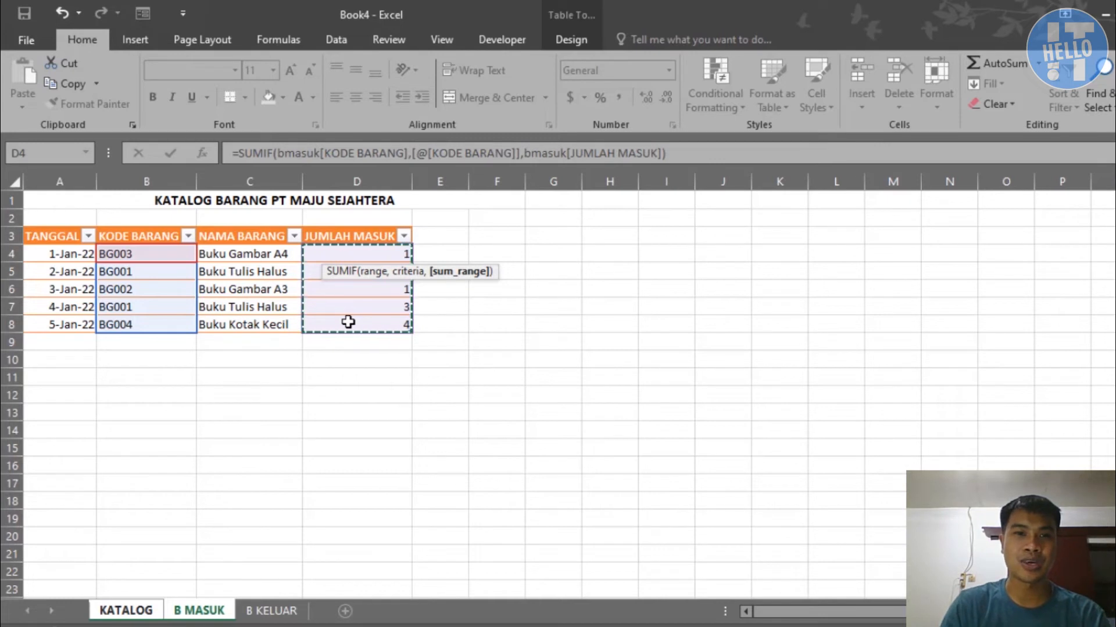
key("Return")
key("Return")
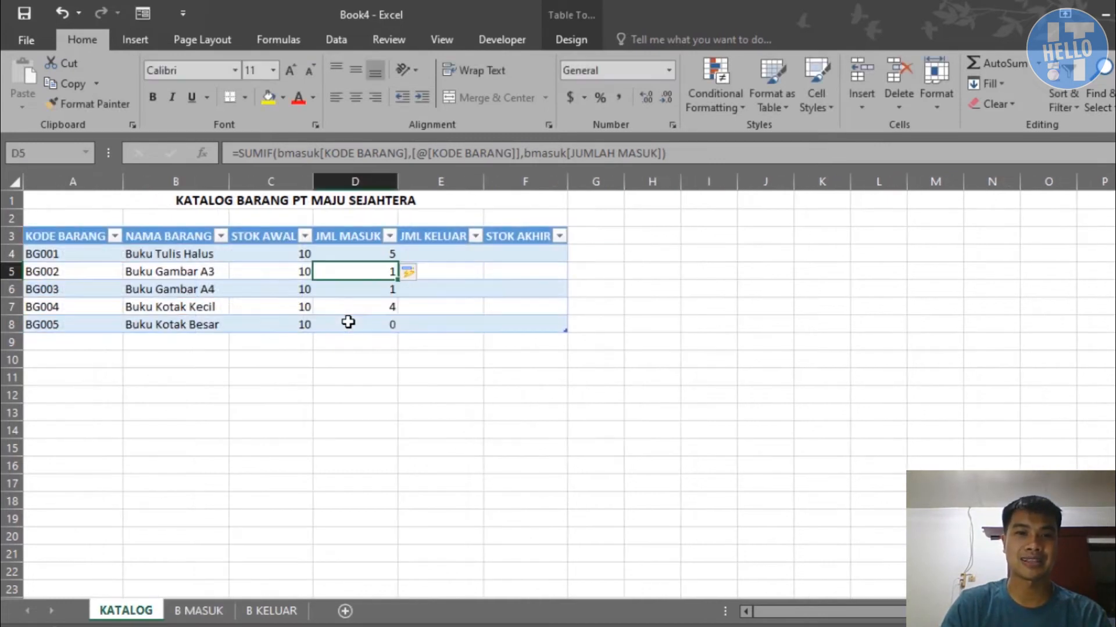
Step: Check the JML MASUK totals for BG001, BG002 and BG004 in KATALOG, comparing BG001 and BG004 with their B MASUK rows
left_click_drag(64, 256, 354, 259)
left_click(353, 257)
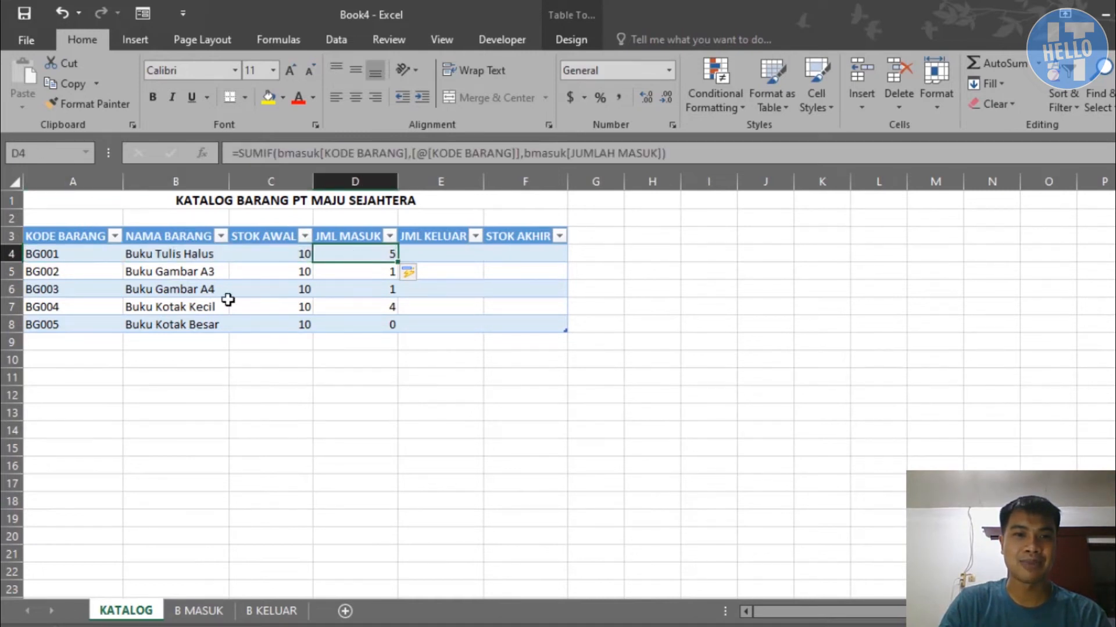
left_click(88, 275)
left_click(347, 274)
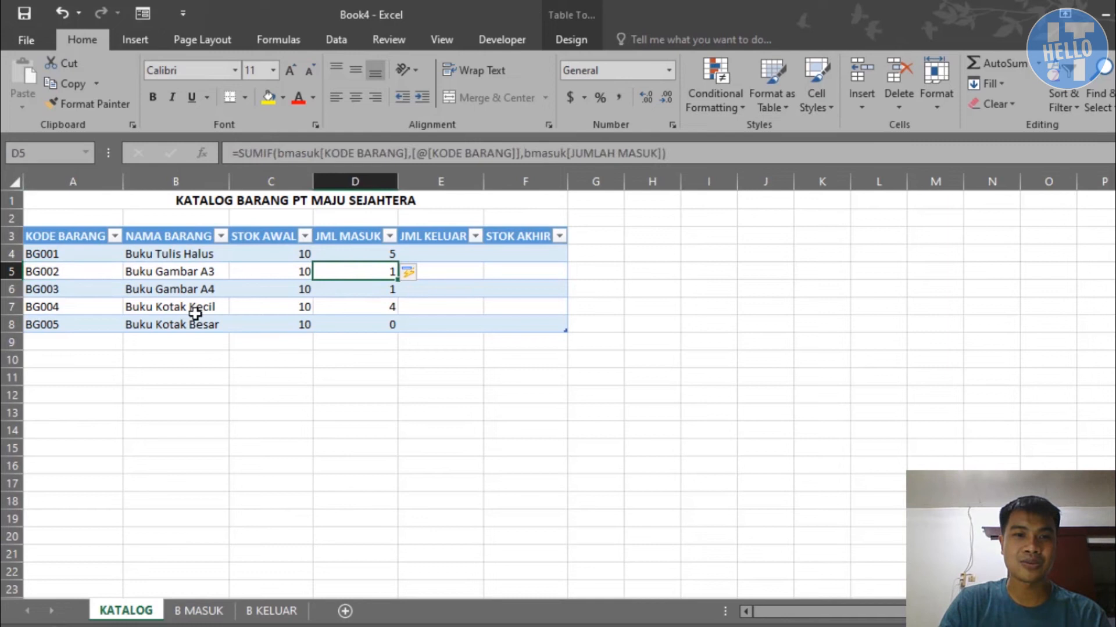
left_click(74, 306)
left_click(337, 308)
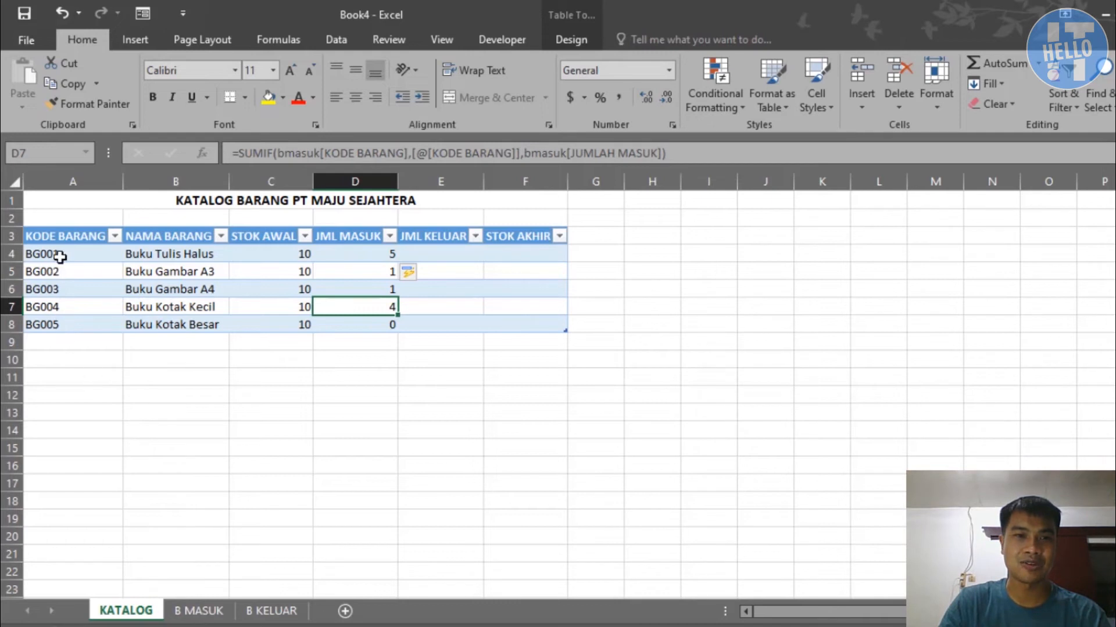
left_click(199, 610)
left_click_drag(139, 276, 348, 279)
left_click(176, 309)
left_click_drag(176, 309, 363, 305)
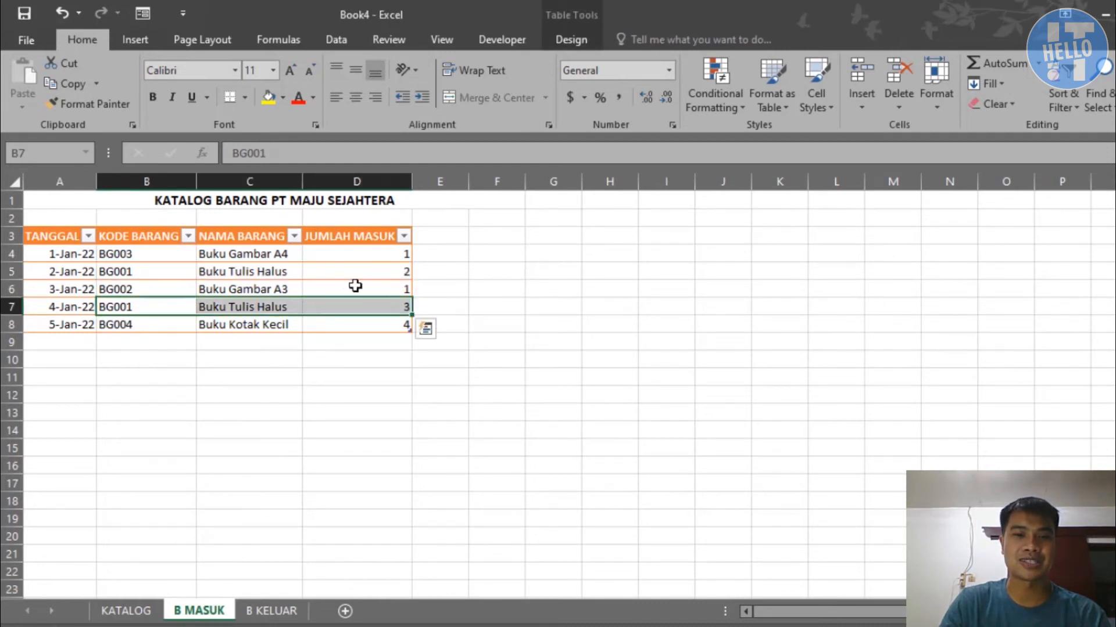
left_click(127, 611)
left_click(74, 311)
left_click(357, 307)
left_click(198, 610)
left_click_drag(132, 337, 361, 329)
left_click(372, 376)
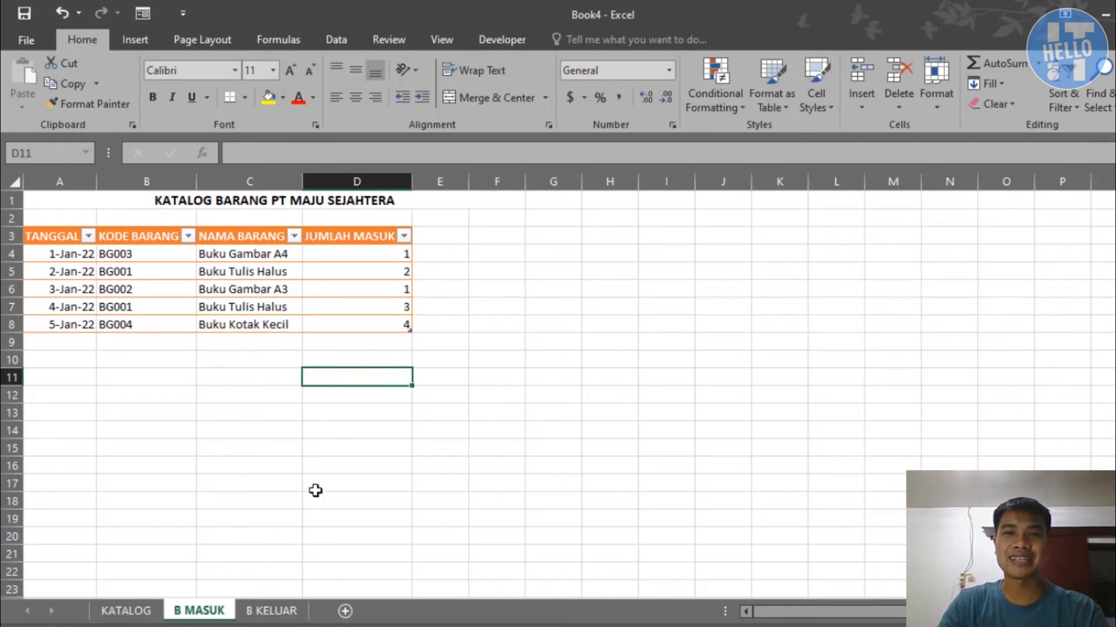
Step: Start a SUMIF formula in cell E4 (JML KELUAR) of the KATALOG sheet, using the bkeluar KODE BARANG column as its range
left_click(270, 610)
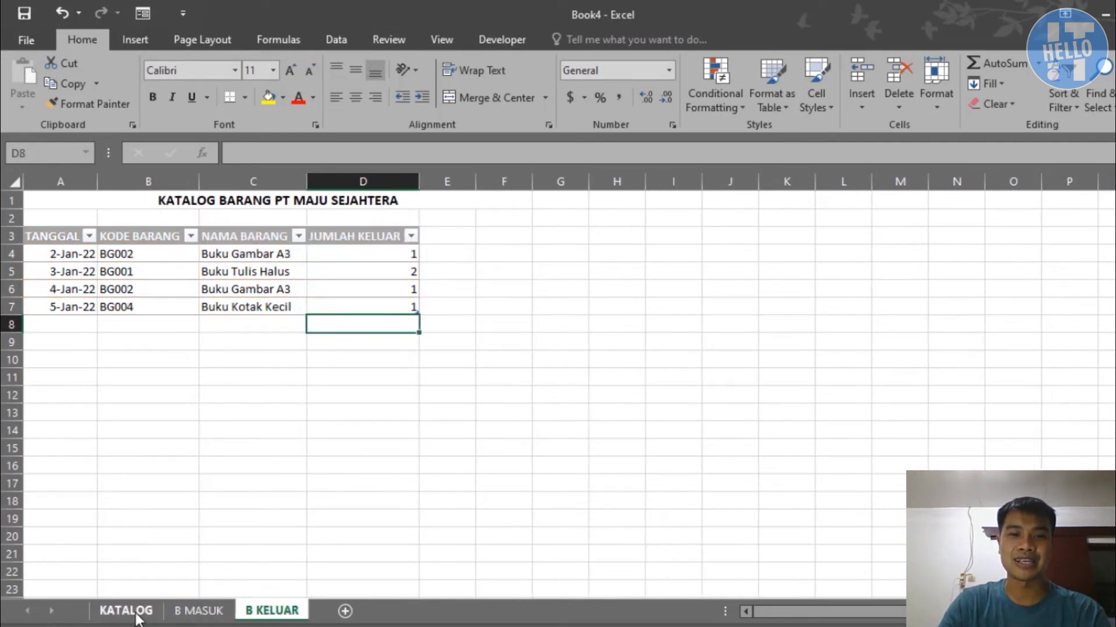
left_click(137, 614)
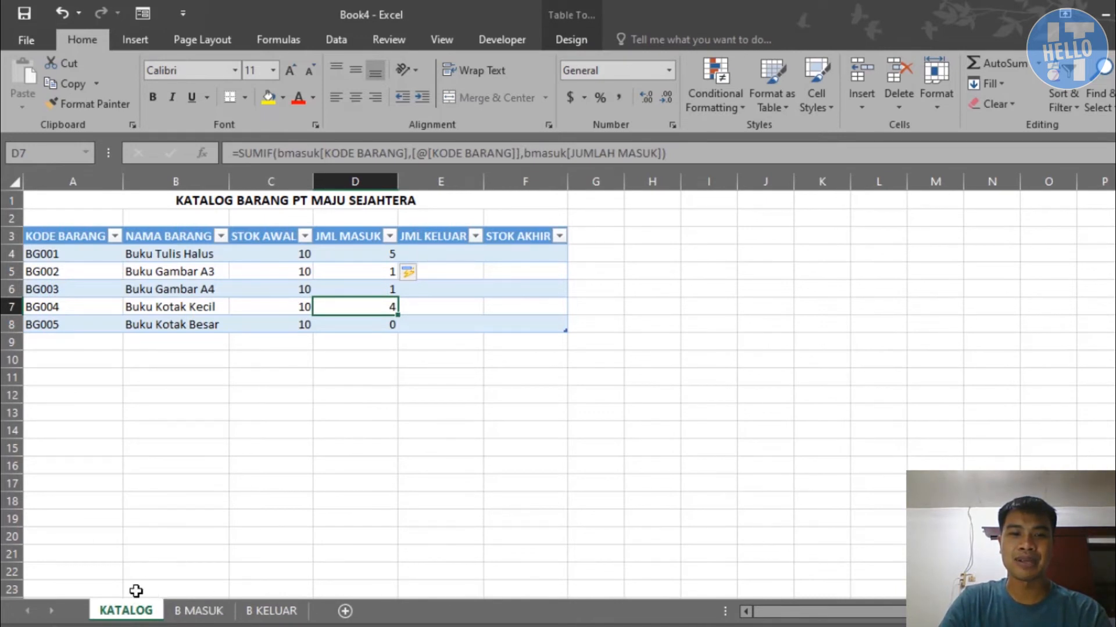
left_click(428, 257)
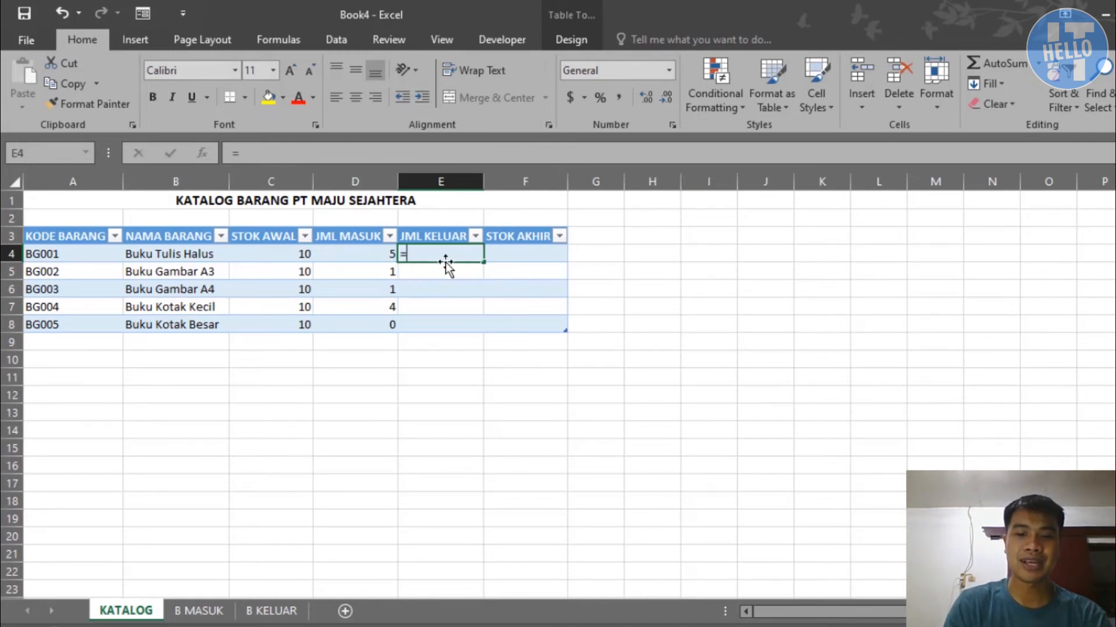
type("=SUMIF(")
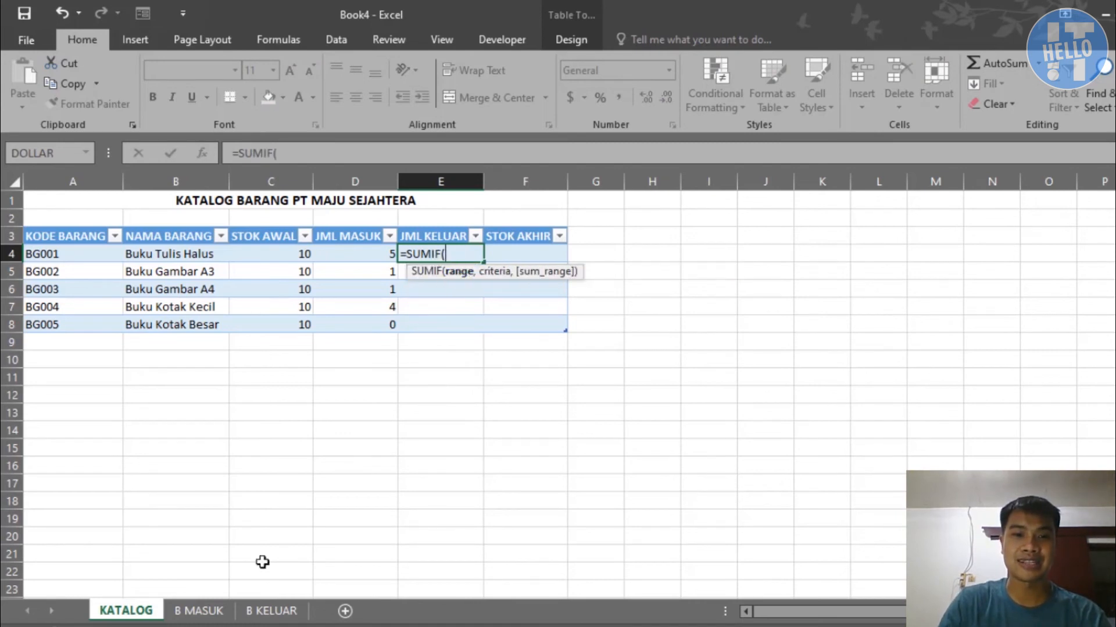
left_click(271, 613)
left_click_drag(130, 254, 148, 307)
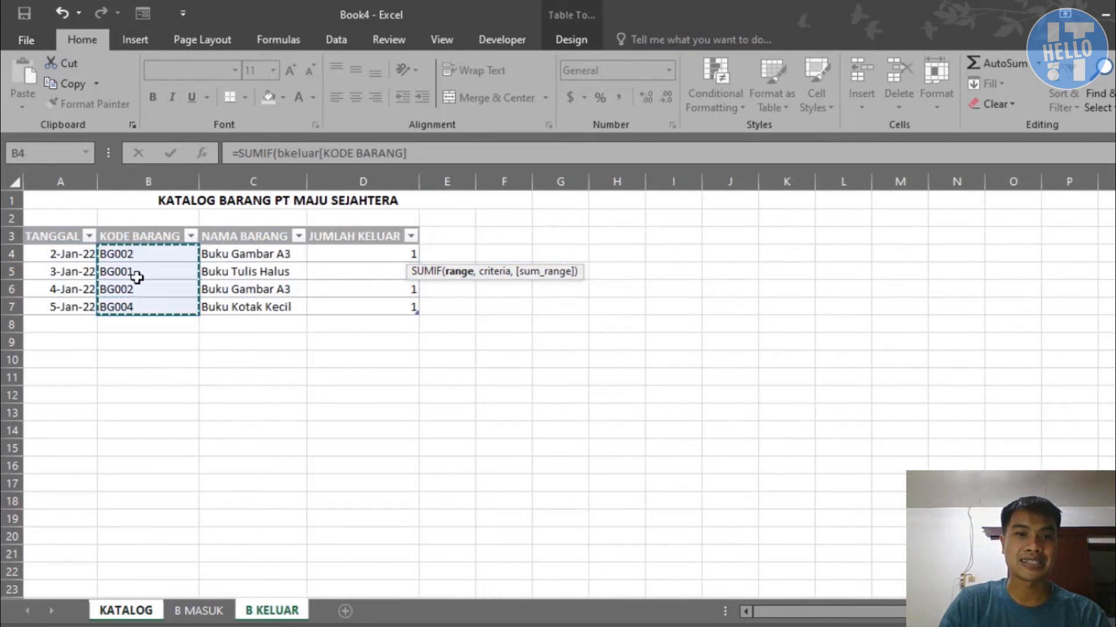
type(",")
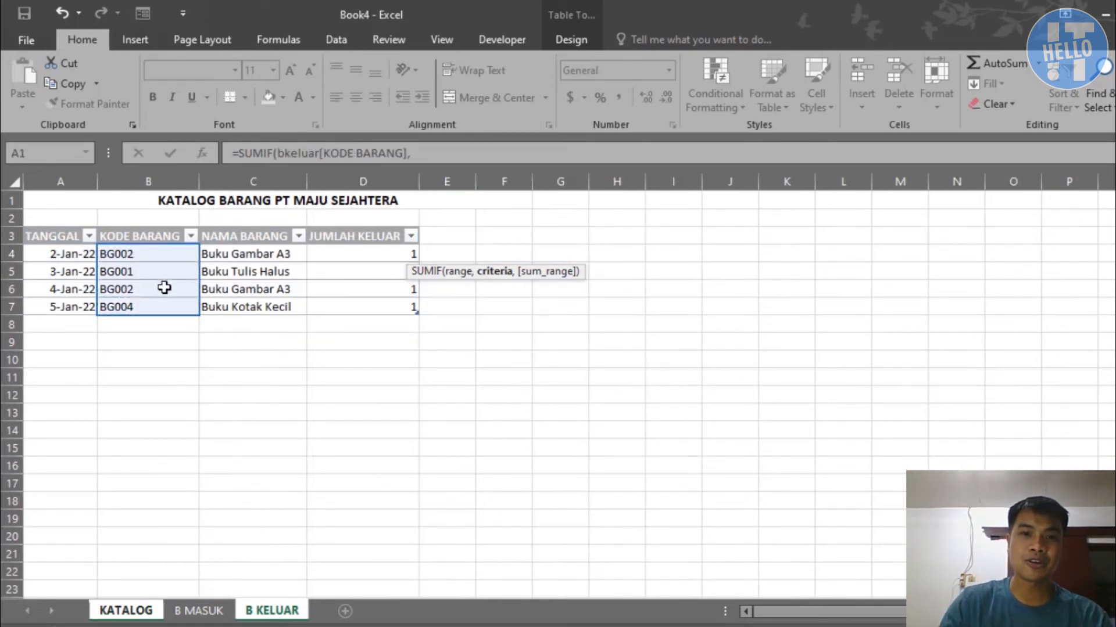
Step: Complete the JML KELUAR formula with the KATALOG row's KODE BARANG as criteria and bkeluar[JUMLAH KELUAR] as sum range, and enter it
left_click(126, 612)
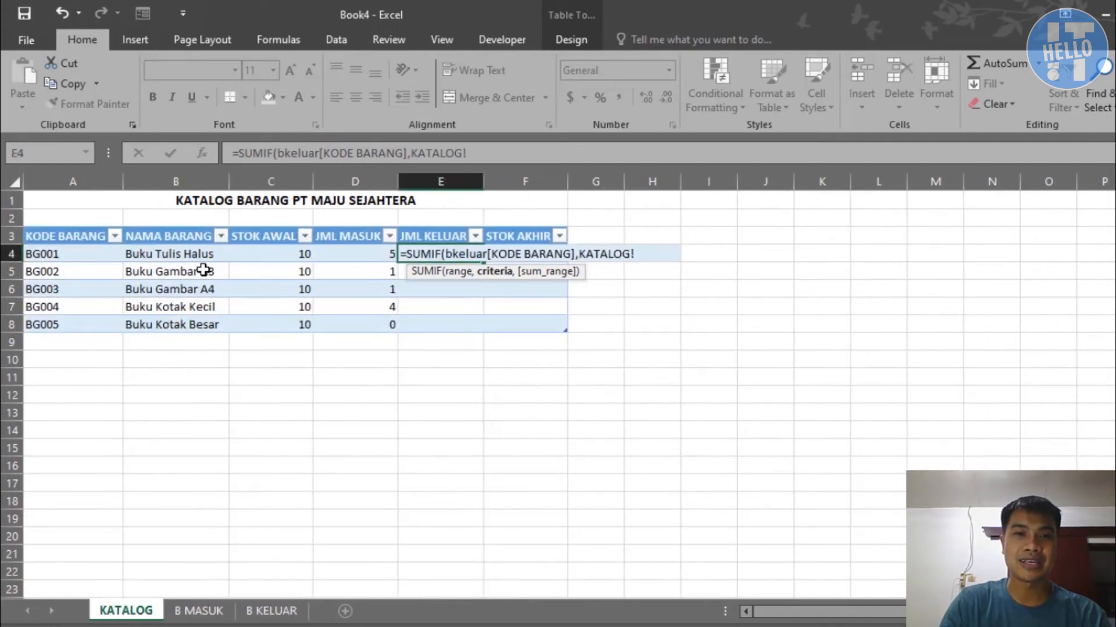
left_click(86, 254)
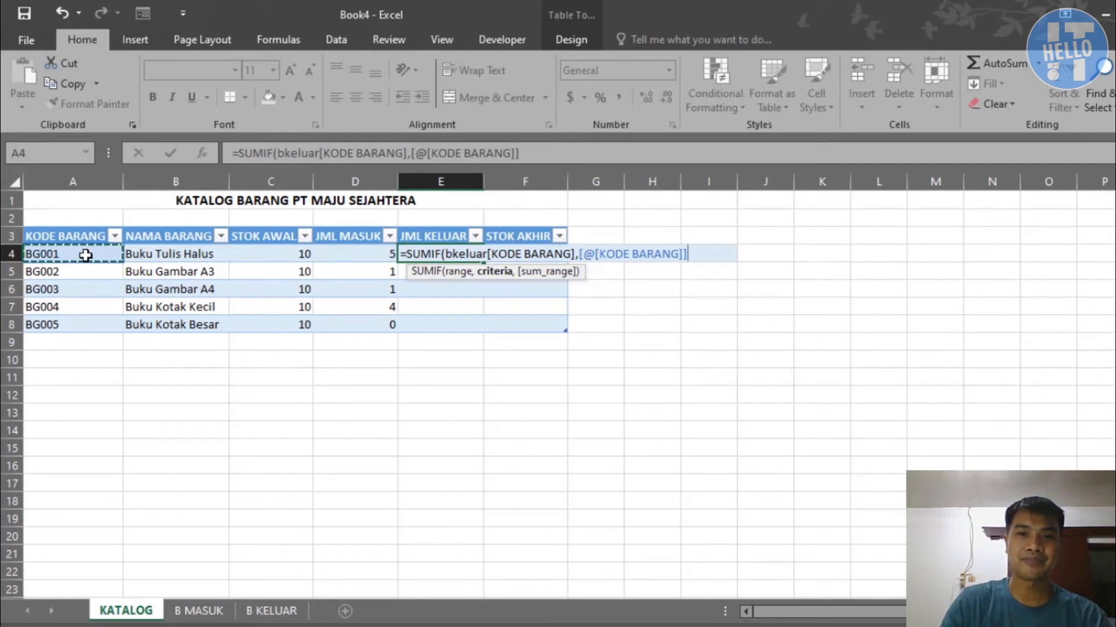
type(",")
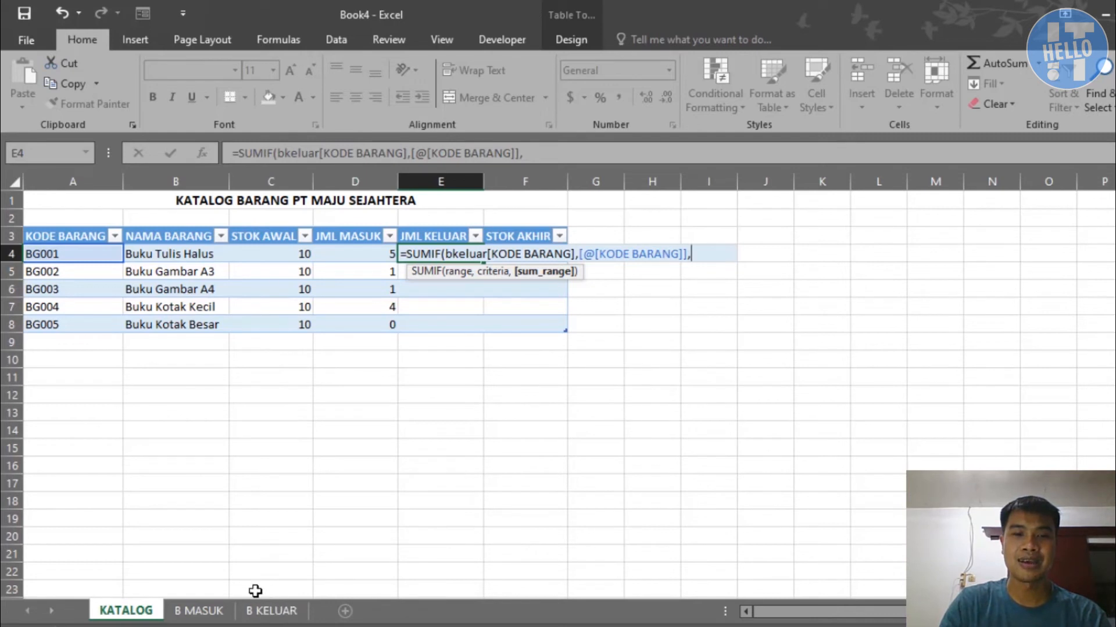
left_click(272, 612)
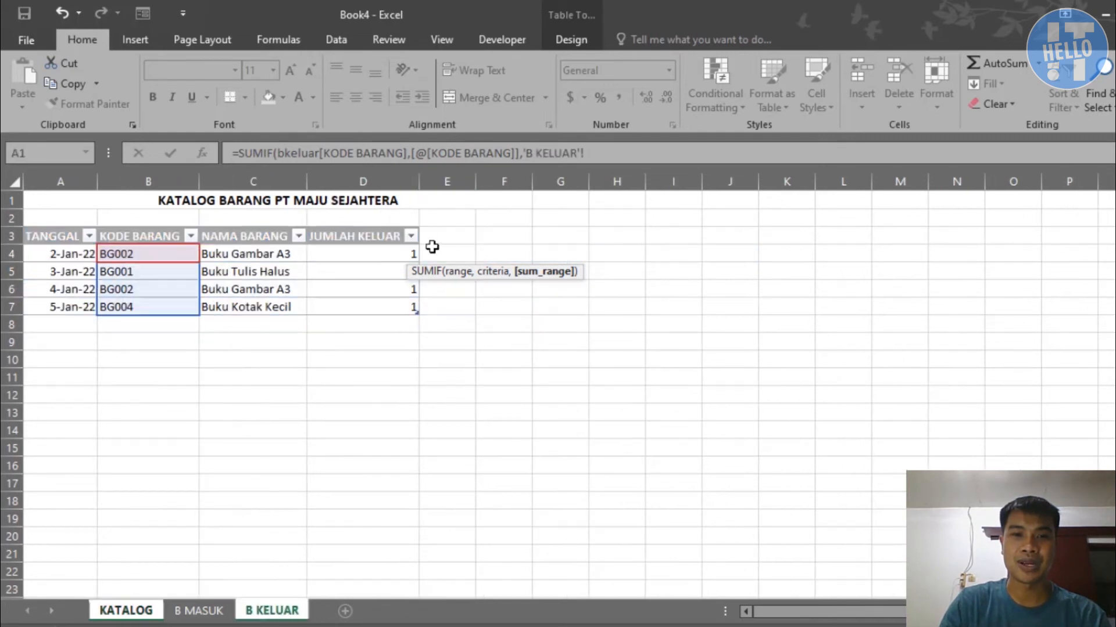
left_click_drag(371, 257, 371, 307)
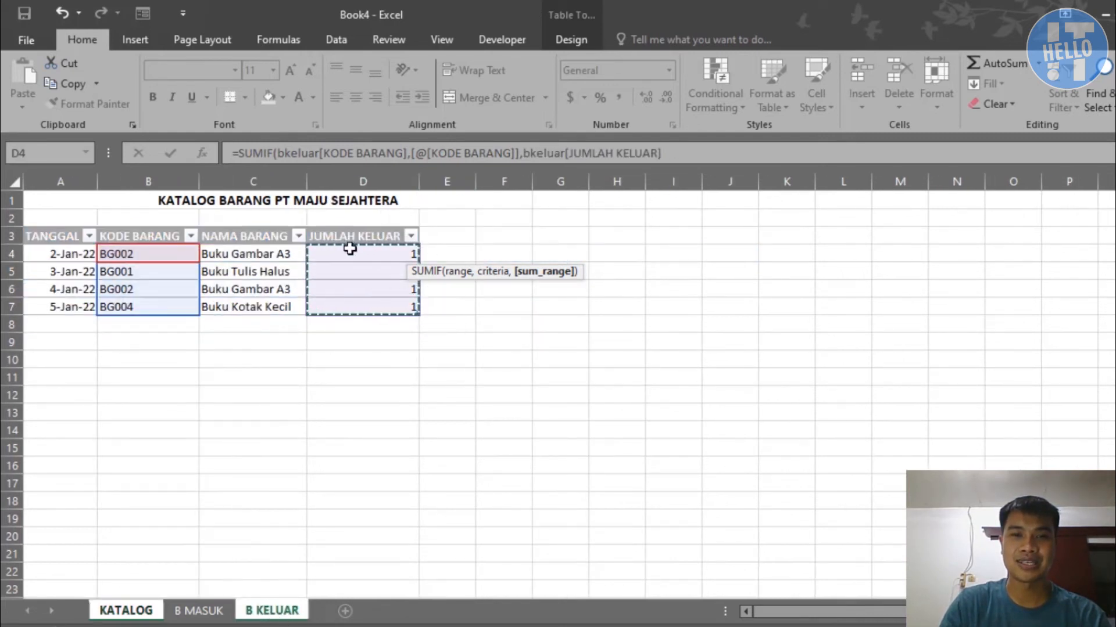
type(")")
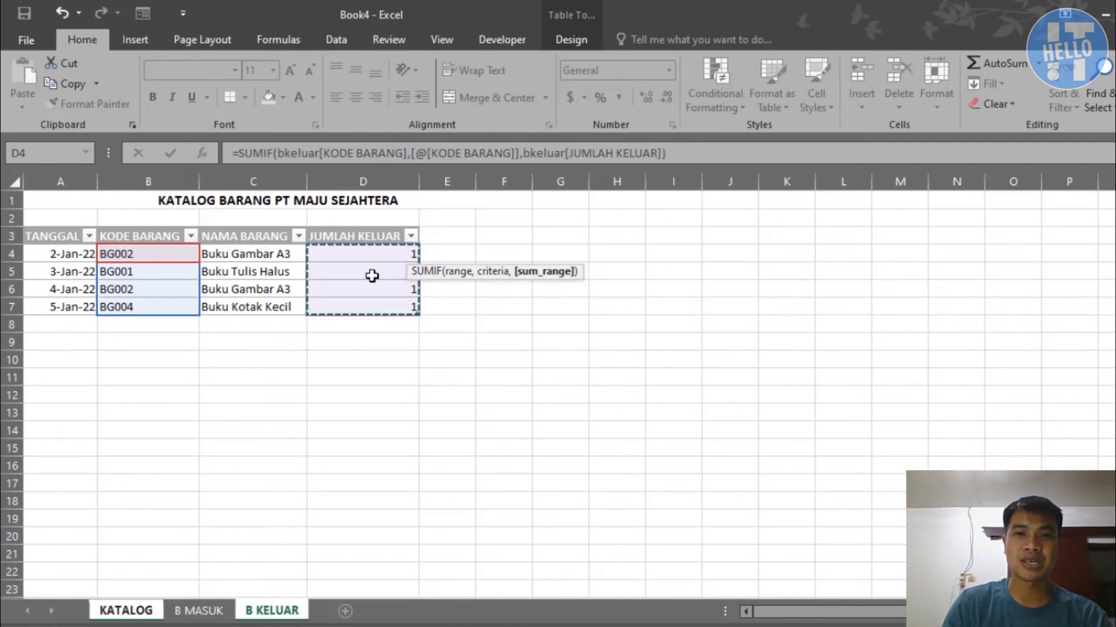
key("Return")
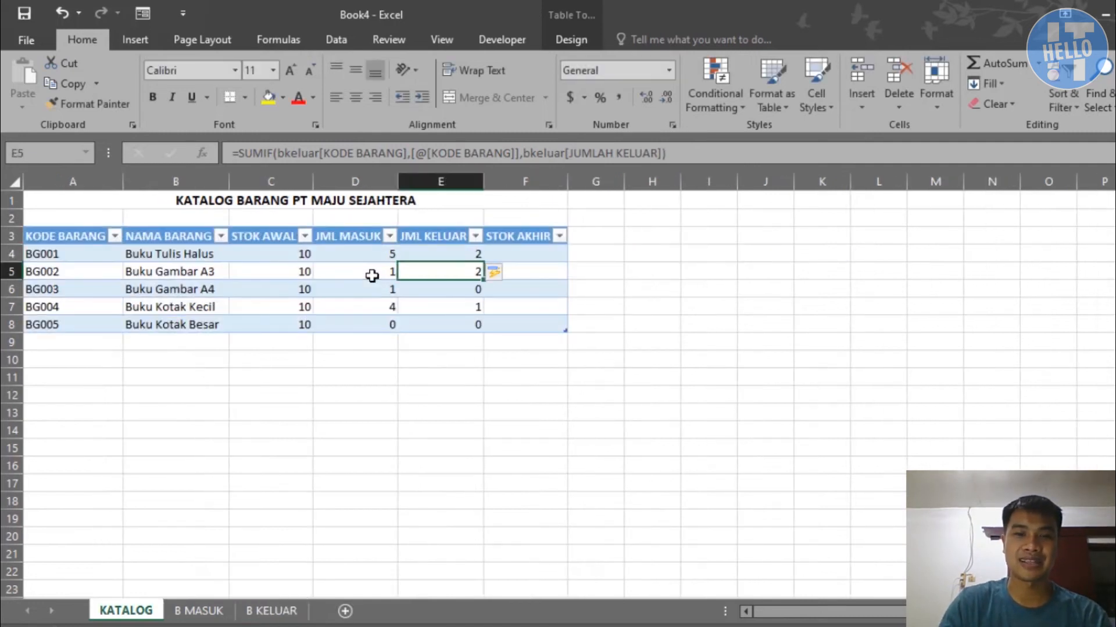
Step: Compare the JML KELUAR total for BG001 in KATALOG with its entry on the B KELUAR sheet, and return to KATALOG
left_click(434, 253)
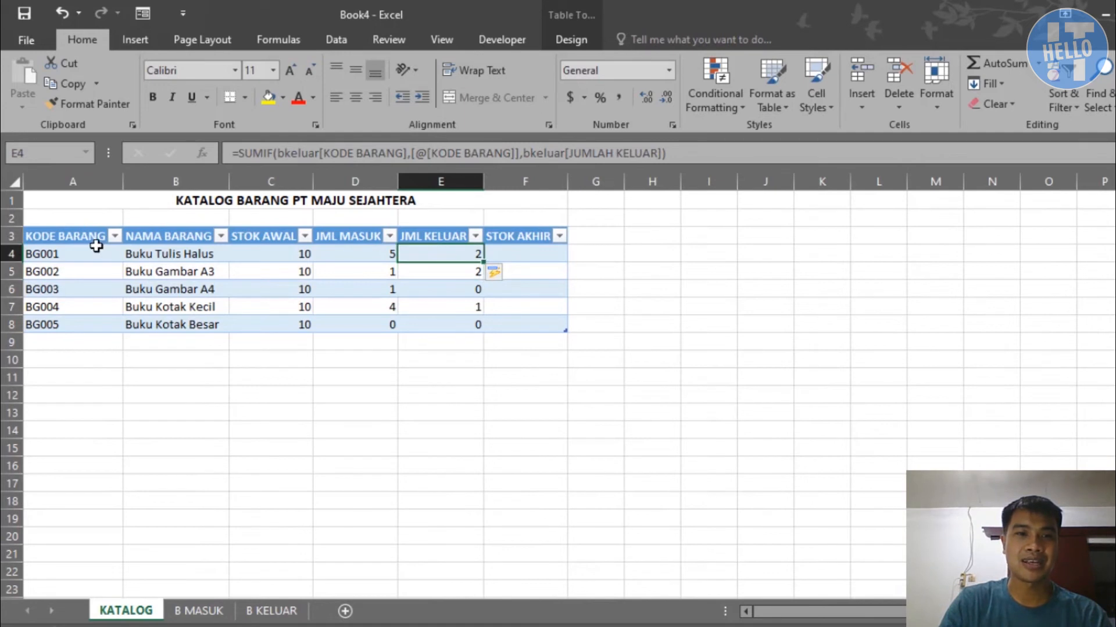
left_click(67, 254)
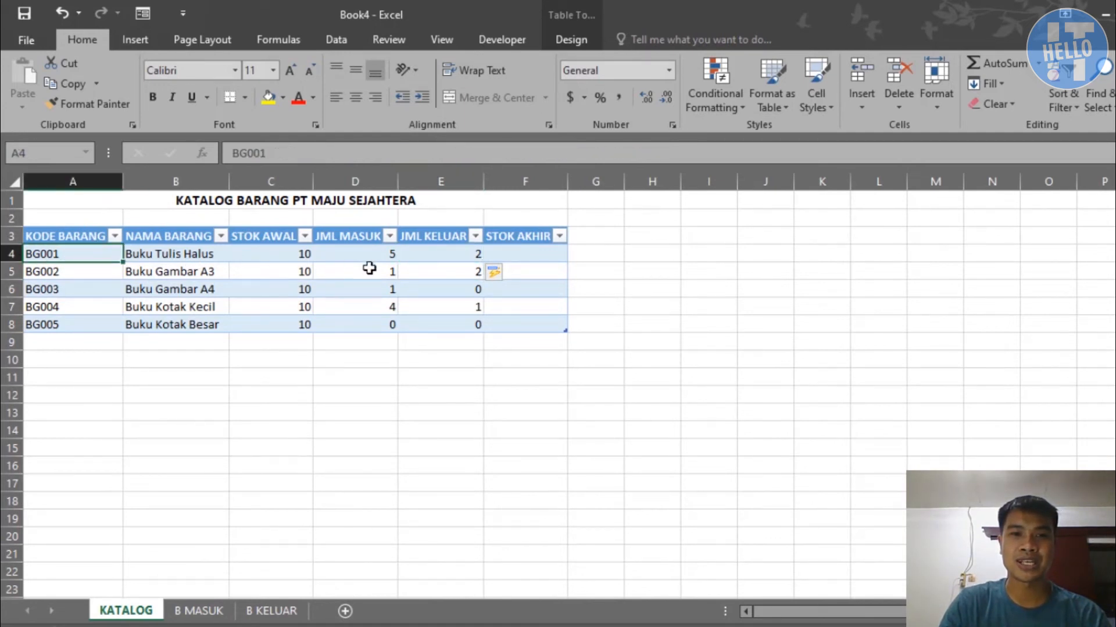
left_click(267, 611)
left_click_drag(147, 274, 381, 271)
left_click(366, 309)
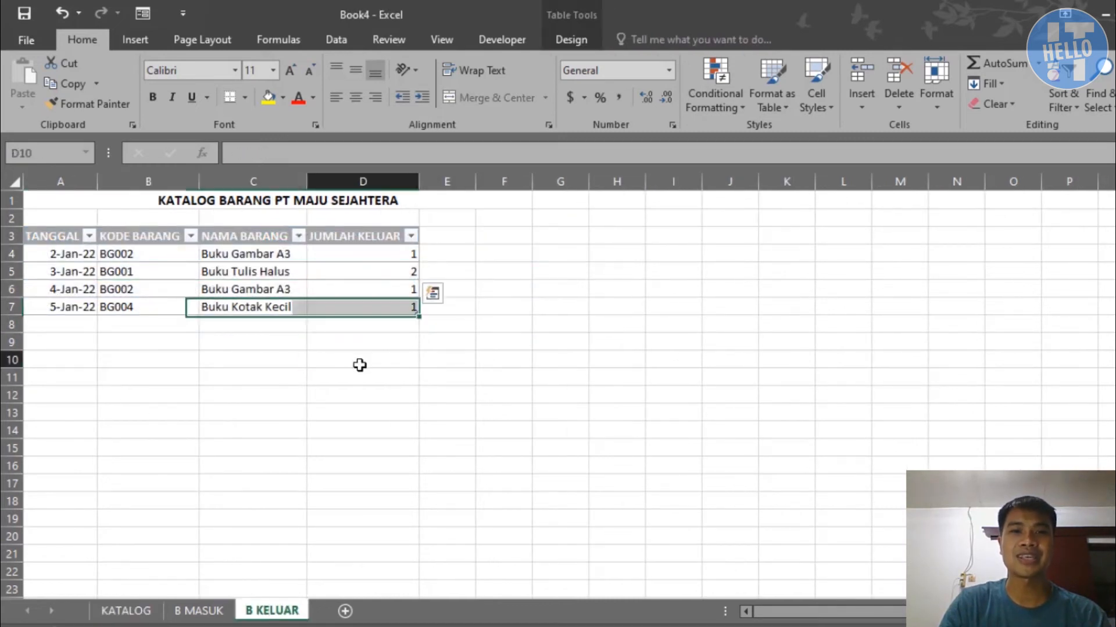
left_click(360, 365)
left_click(134, 610)
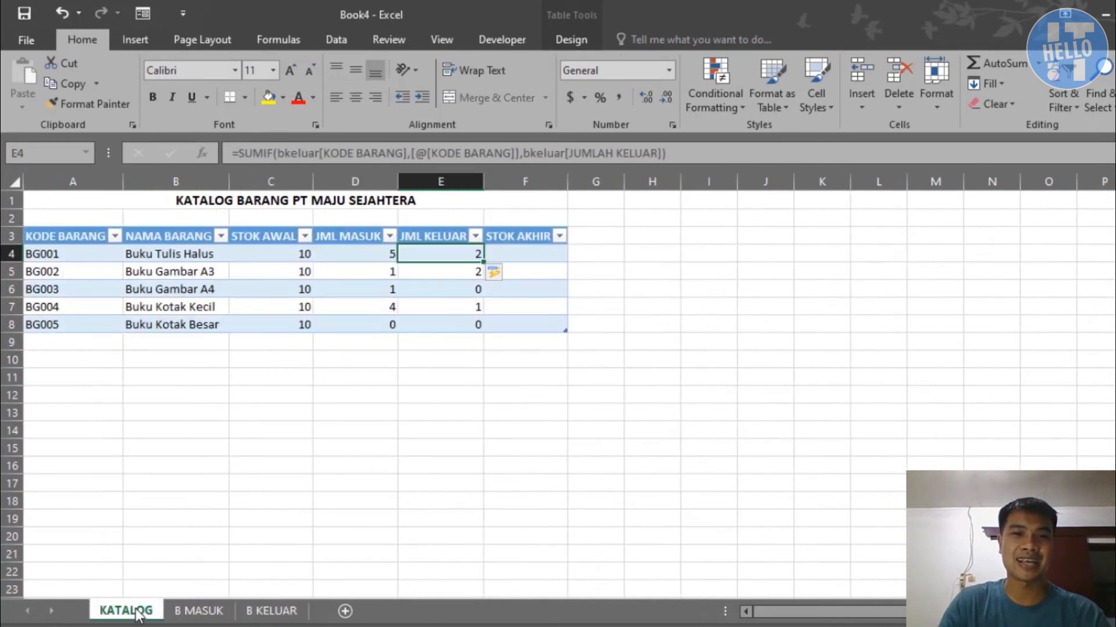
Step: Enter a STOK AKHIR formula in cell F4 of KATALOG that adds STOK AWAL and JML MASUK and subtracts JML KELUAR
left_click_drag(527, 260, 535, 317)
left_click(535, 260)
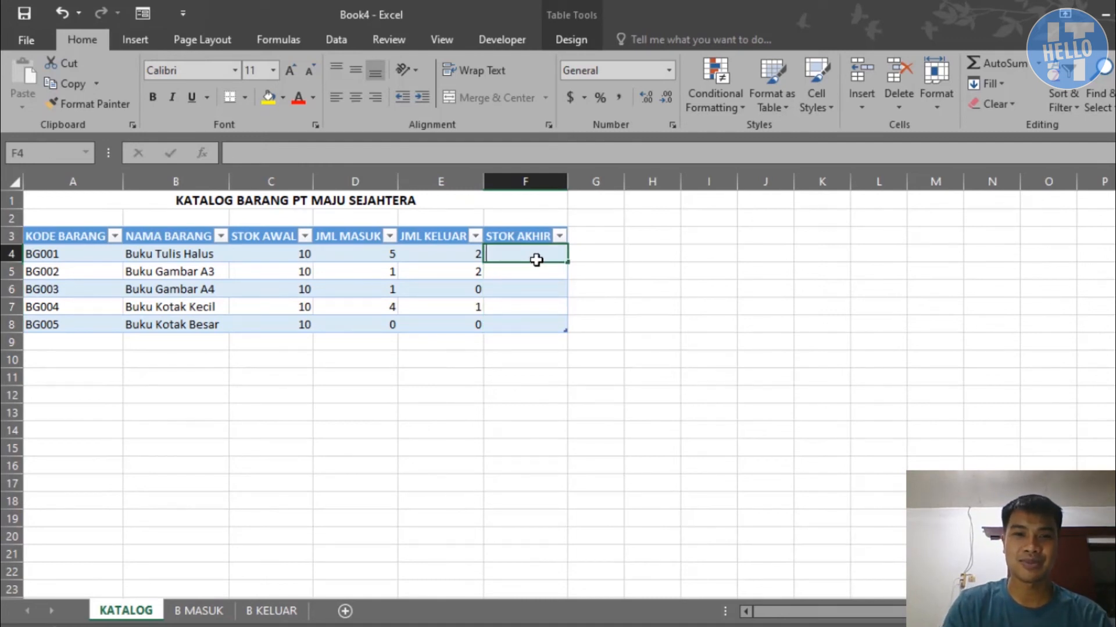
type("=")
left_click(285, 252)
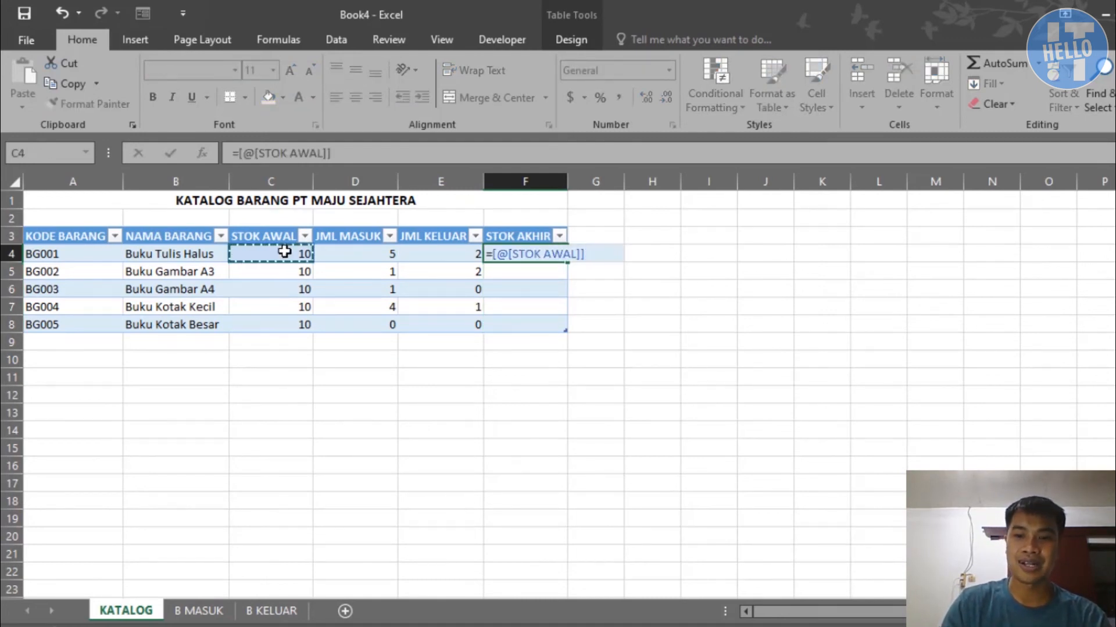
type("+")
left_click(348, 260)
type("-")
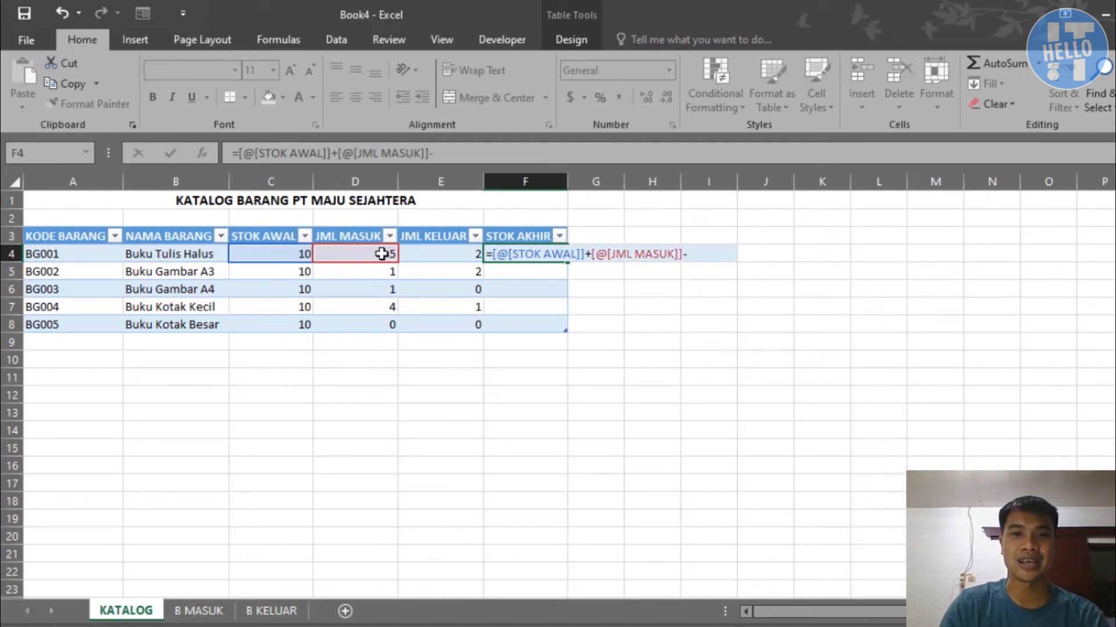
left_click(421, 255)
key("Return")
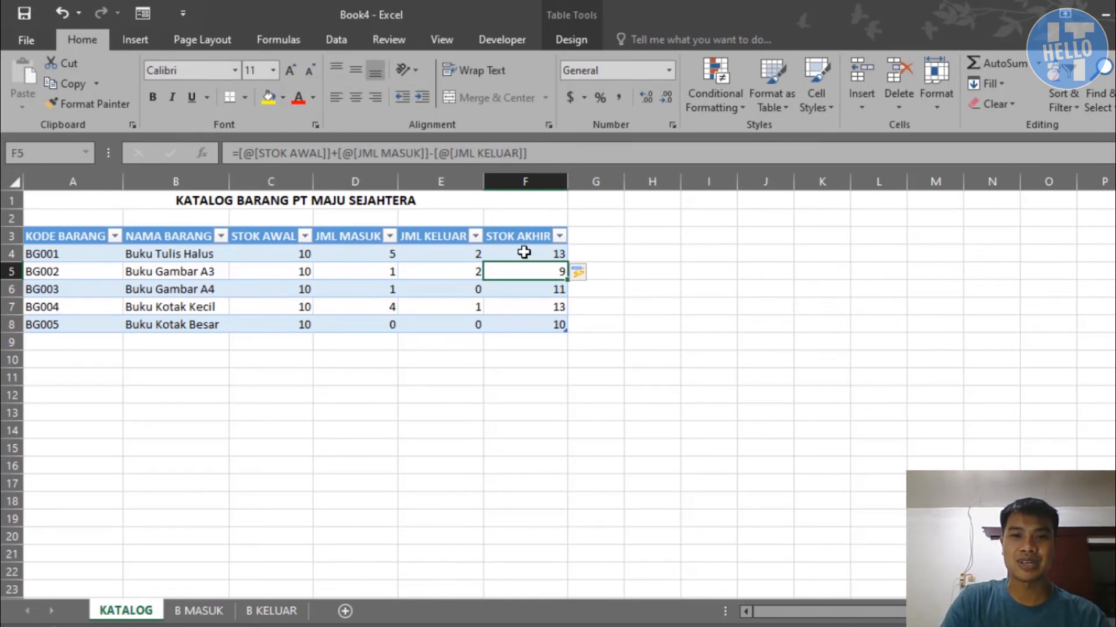
Step: Review the KATALOG table and examine the STOK AKHIR formula and its results for all five items
mouse_move(524, 252)
left_mouse_down()
mouse_move(522, 265)
mouse_move(518, 257)
left_mouse_up()
left_click_drag(75, 244, 513, 324)
left_click(124, 37)
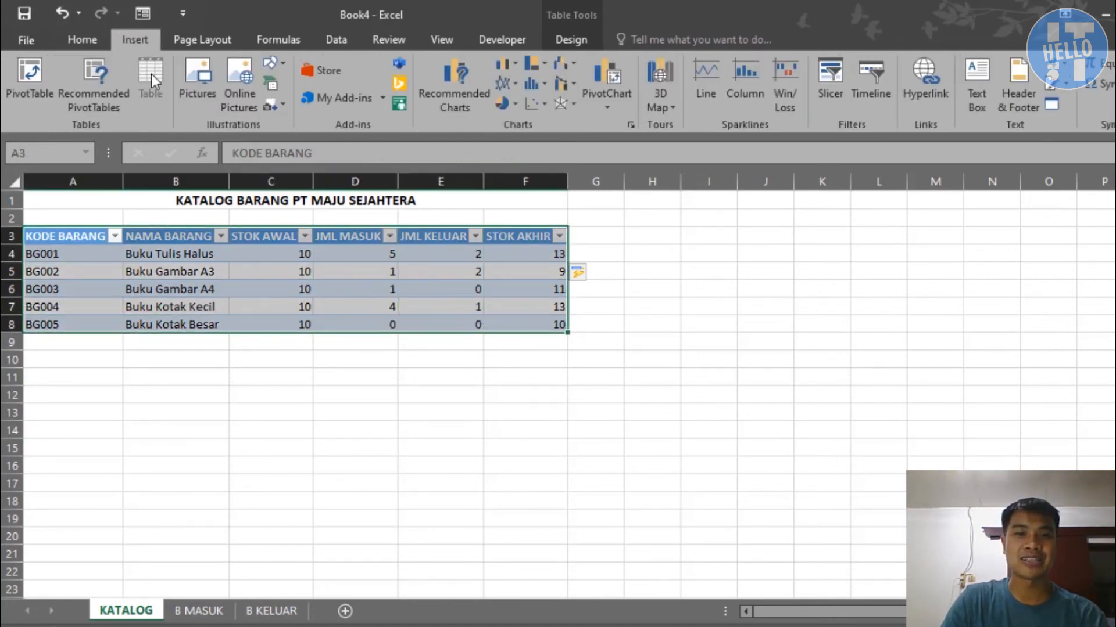
left_click(298, 447)
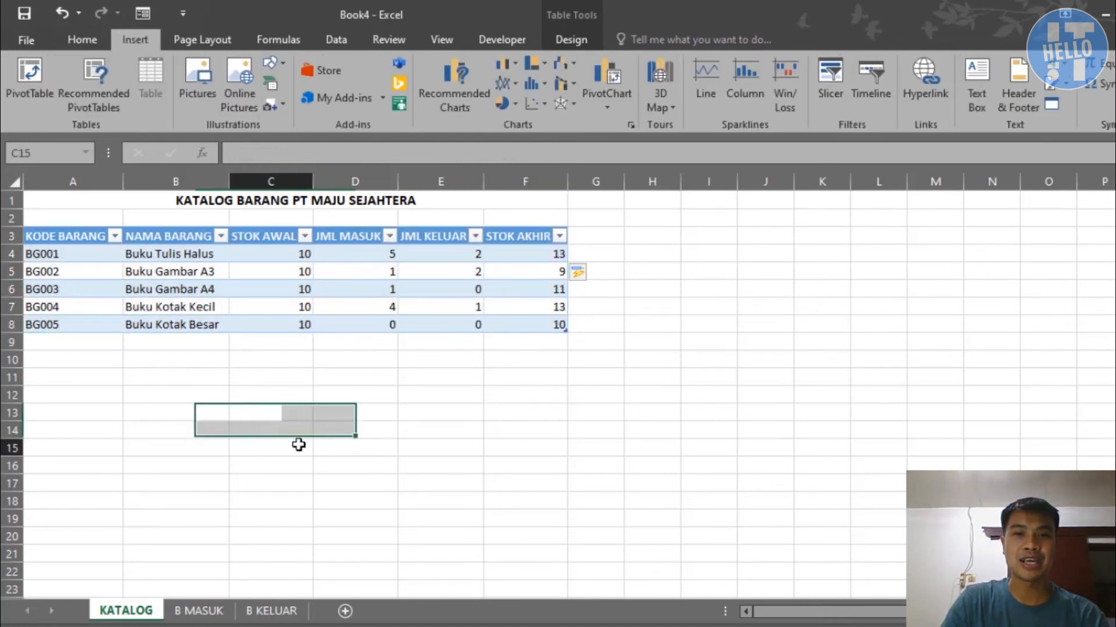
left_click(519, 252)
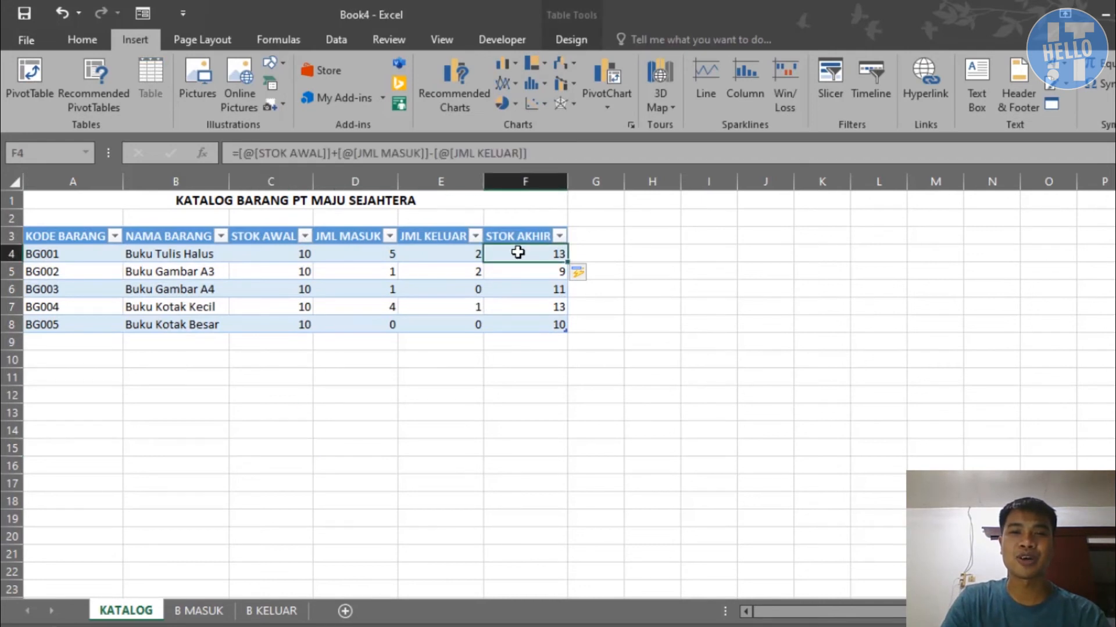
left_click(440, 251)
left_click(523, 251)
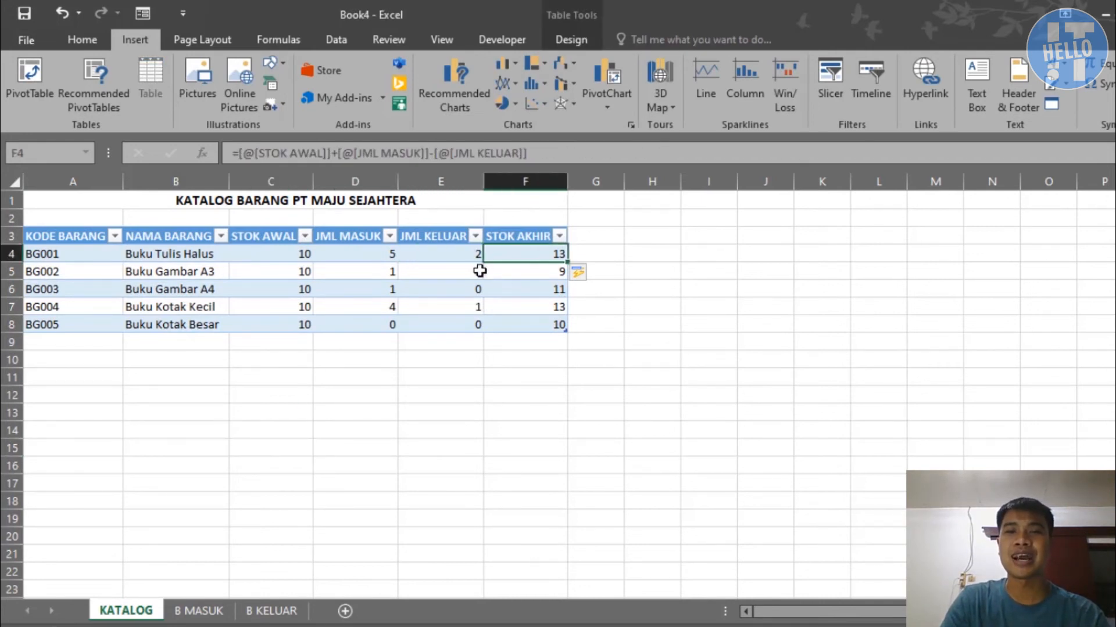
left_click_drag(521, 270, 517, 325)
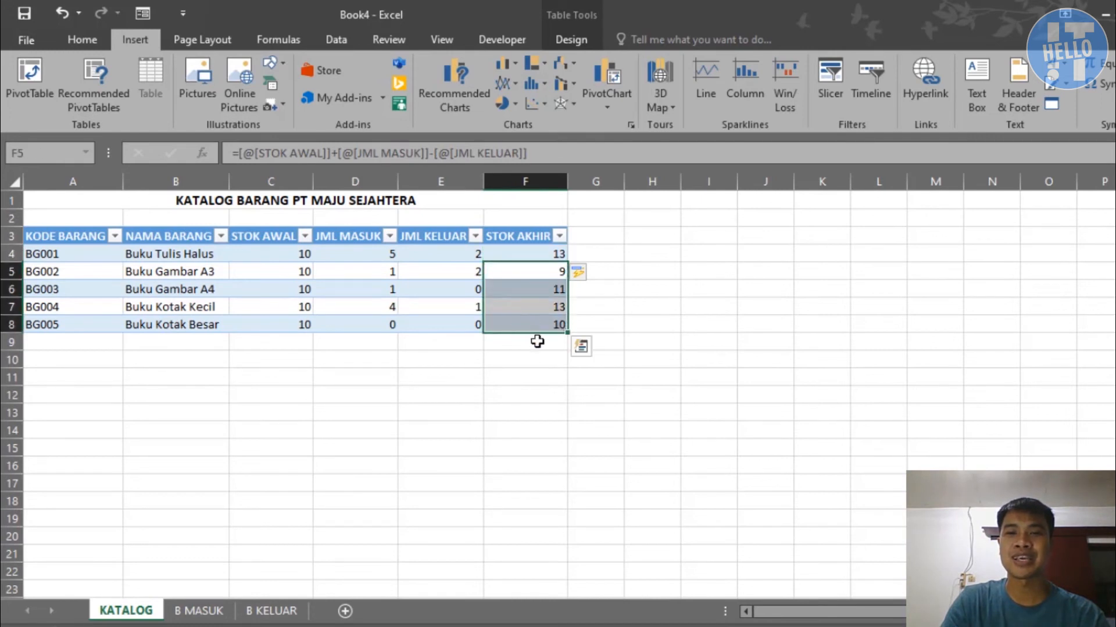
left_click(531, 360)
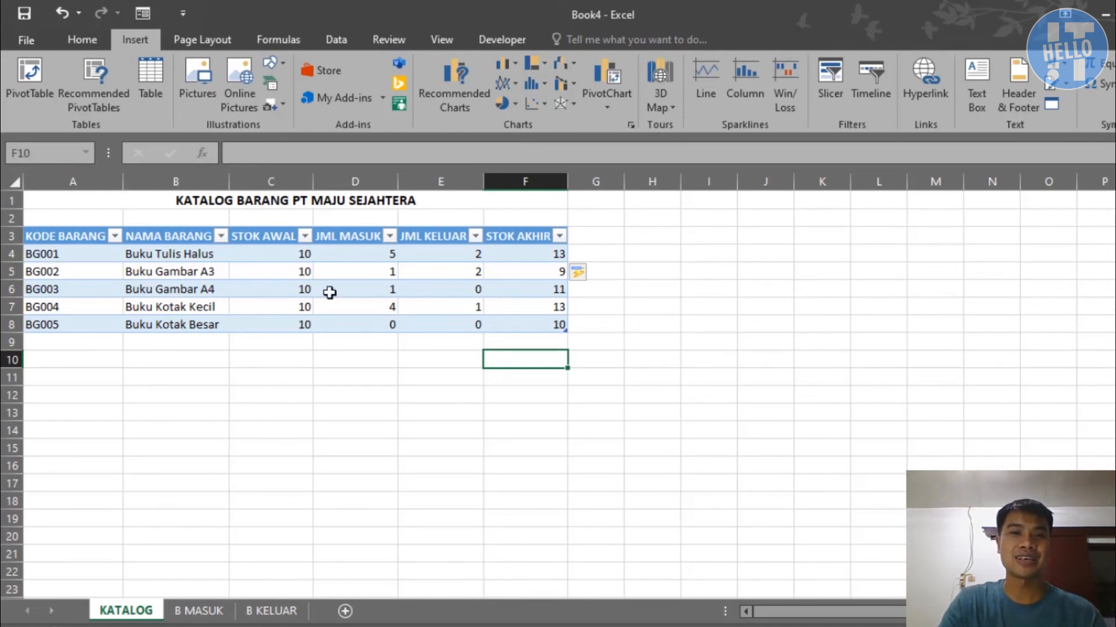
Step: Add item BG006 with the name Penghapus in row 9, directly below the last KATALOG entry
left_click(86, 343)
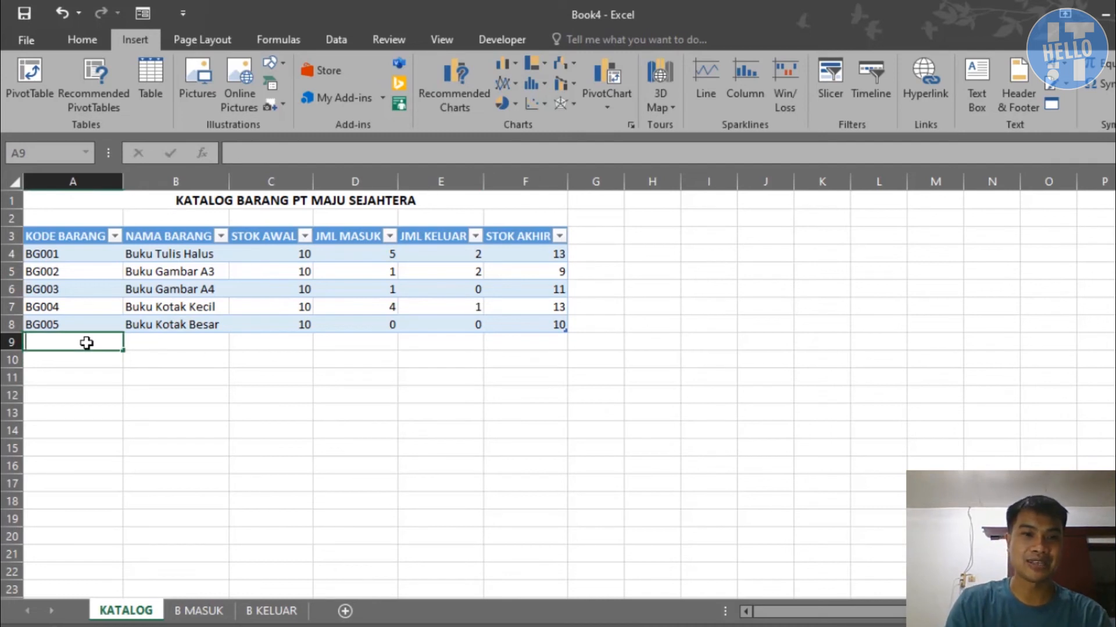
type("BG006")
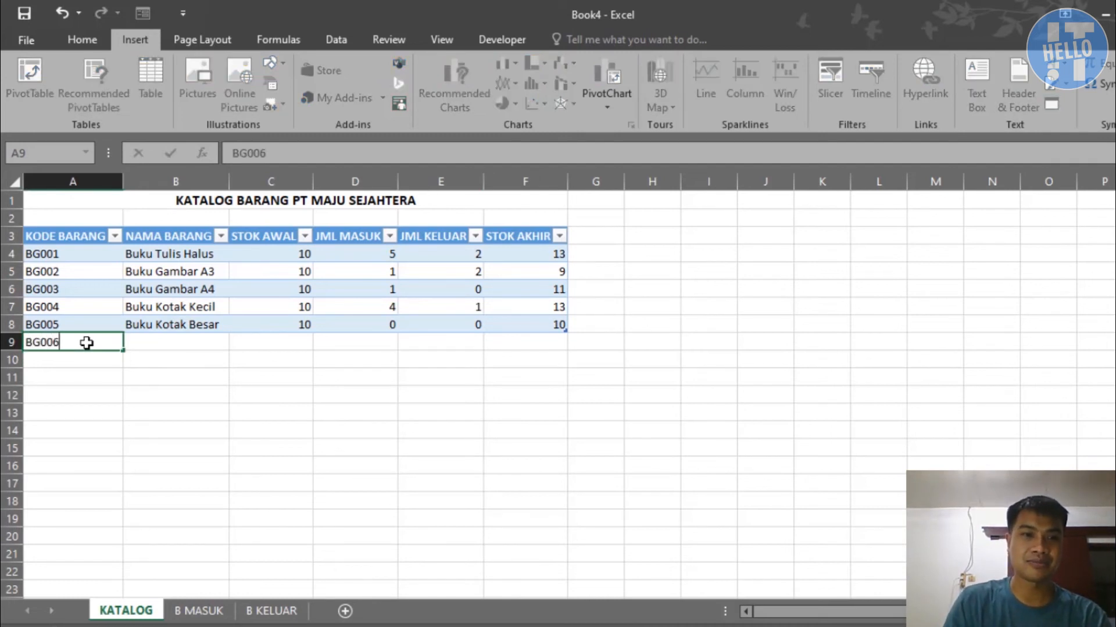
key("Tab")
type("Penghapus")
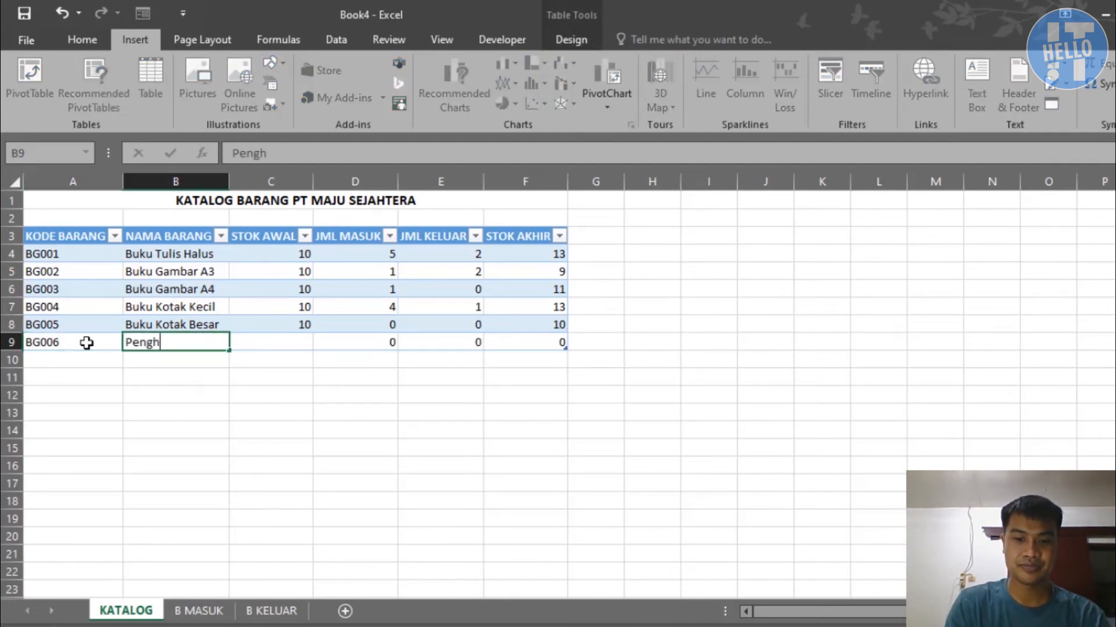
key("Return")
Step: Add item BG007 with the name Penggaris in row 10 of the KATALOG table
type("BG007")
key("Tab")
type("PENGGA")
key("BackSpace")
key("BackSpace")
key("BackSpace")
key("BackSpace")
key("BackSpace")
type("enggaris")
key("Return")
Step: Add items BG008 Sempoa and BG009 Kotak Pensil in rows 11 and 12 of the KATALOG table
type("BG008")
key("Tab")
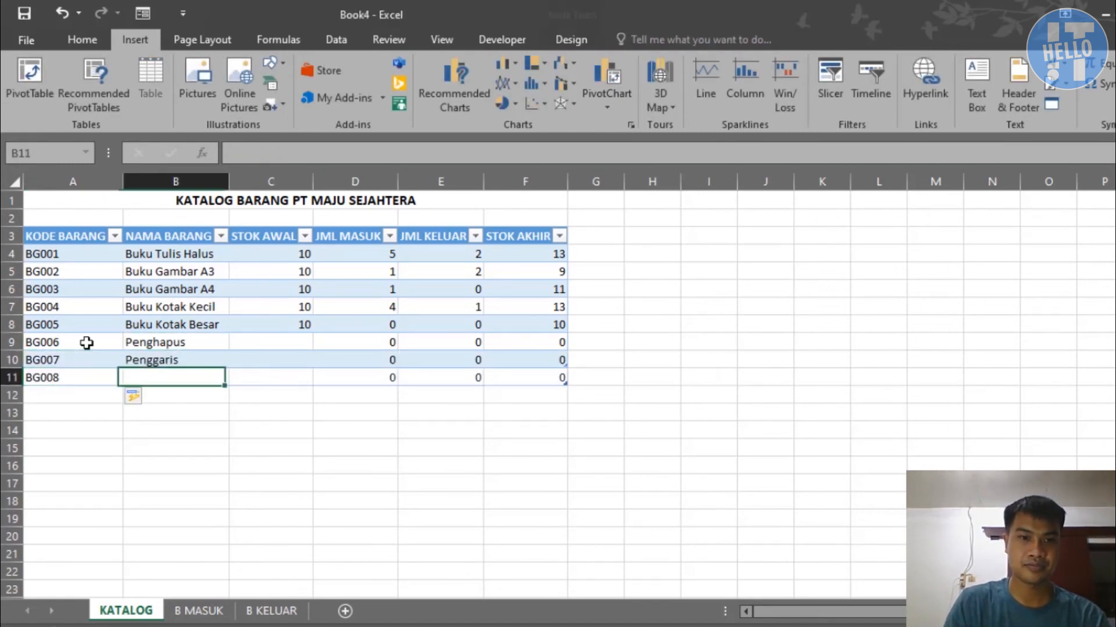
type("Sempoa")
key("Return")
type("BG009")
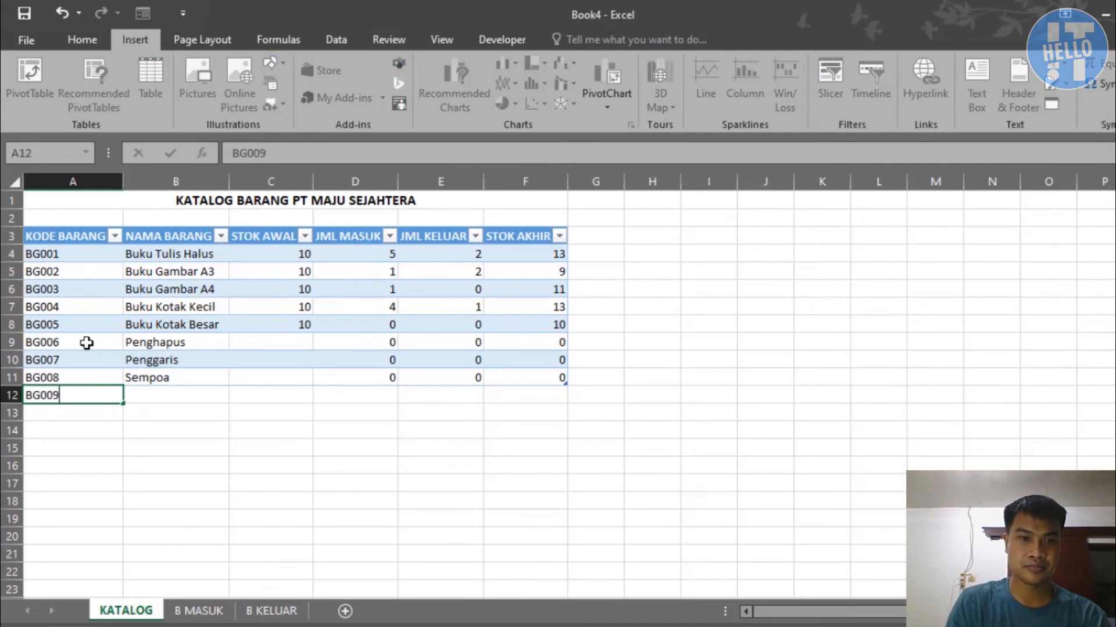
key("Tab")
type("Kotak Pensil")
key("Return")
Step: Add item BG010 with the name Pensil in row 13 of the KATALOG table
type("BG010")
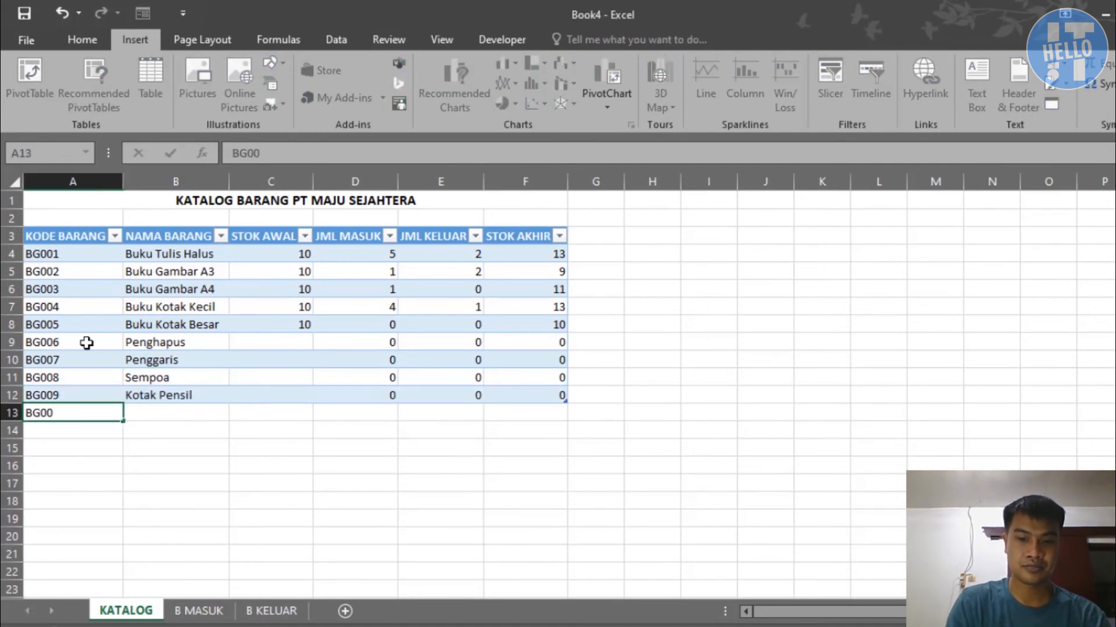
key("Tab")
type("Pens")
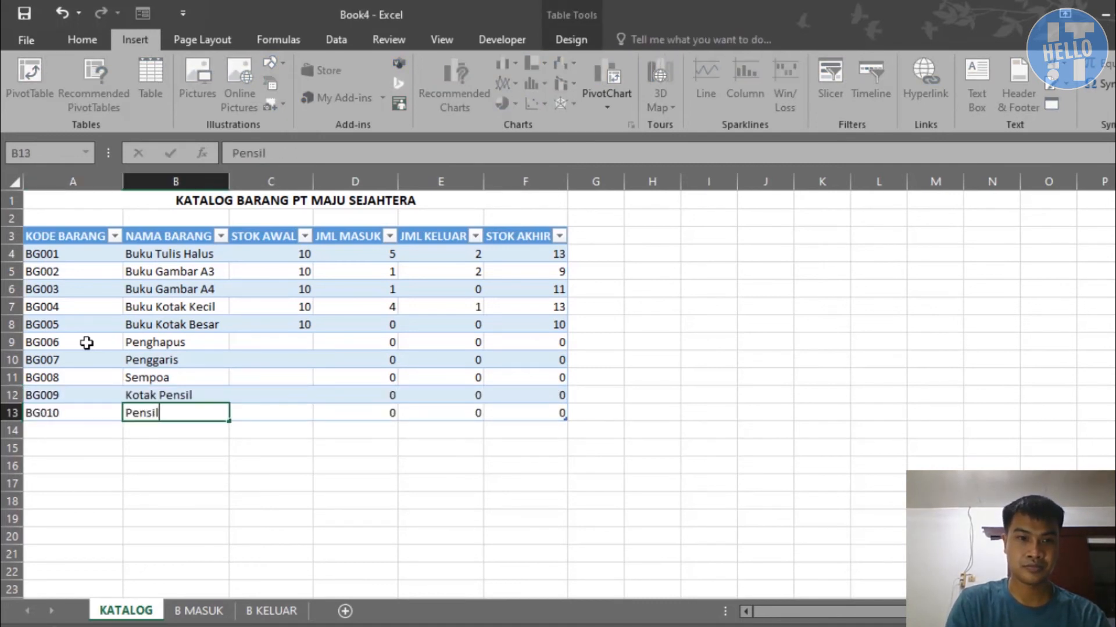
type("il")
key("Return")
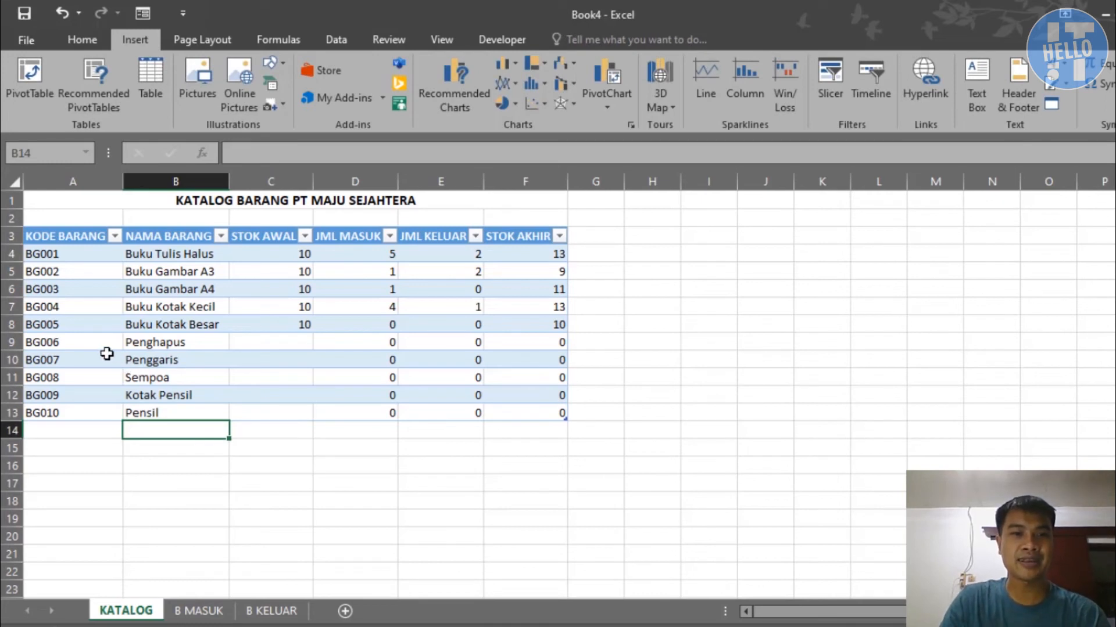
Step: Inspect the JML MASUK, JML KELUAR and STOK AKHIR columns of the new rows BG006 to BG010 for extended formulas
left_click_drag(85, 348, 305, 410)
left_click(369, 345)
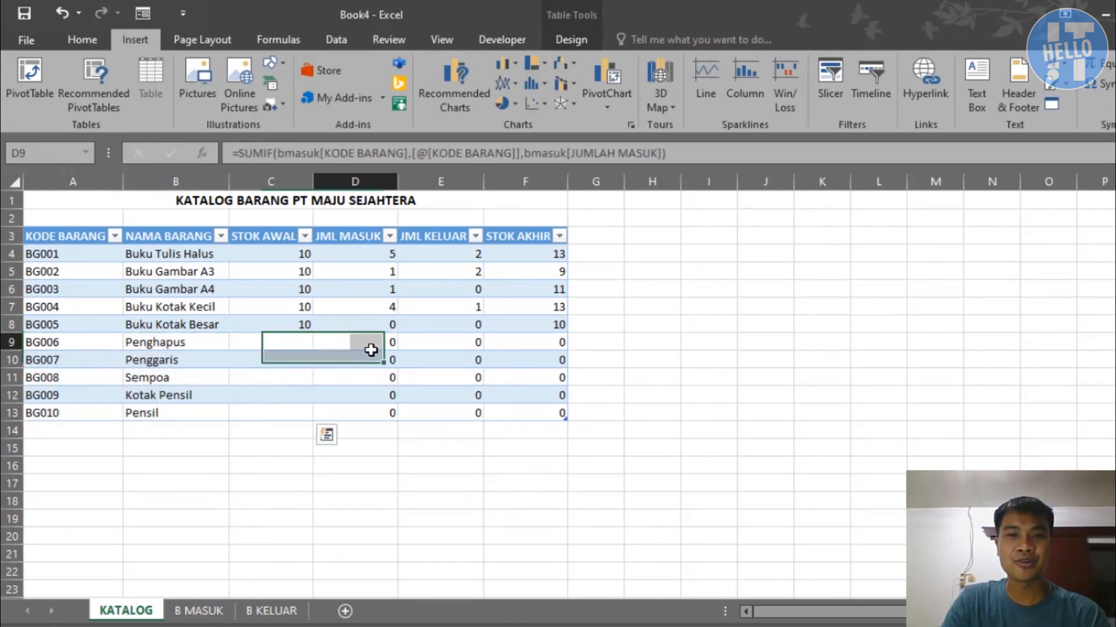
left_click_drag(368, 325, 366, 410)
left_click_drag(369, 347, 372, 414)
left_click_drag(436, 346, 443, 411)
left_click_drag(509, 338, 510, 411)
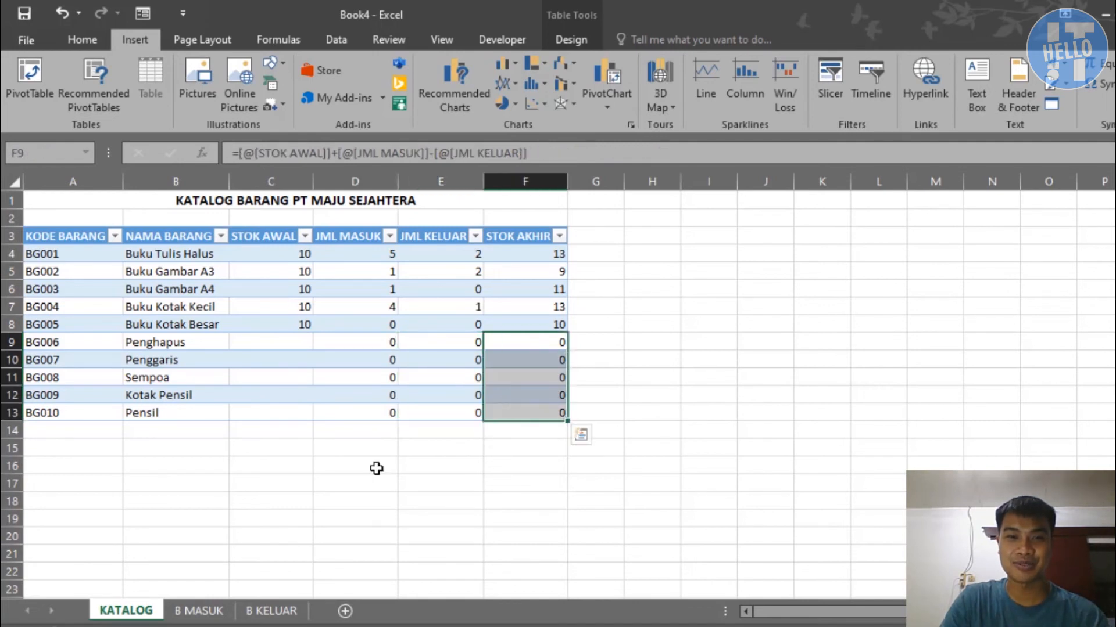
Step: Set the STOK AWAL of items BG006 through BG010 in KATALOG to 20 each
left_click(258, 344)
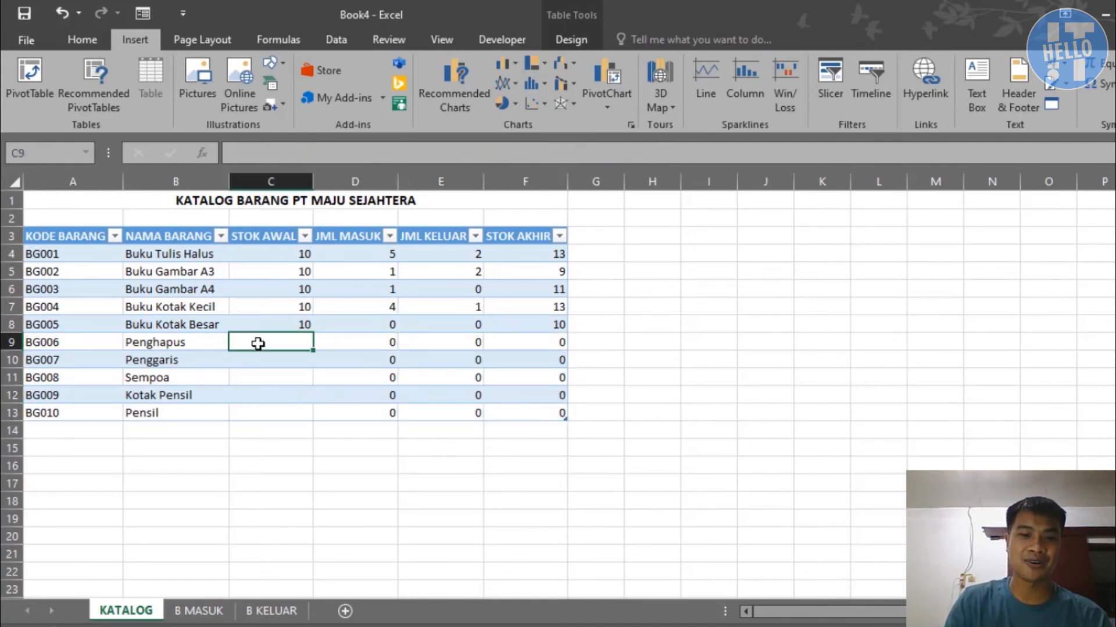
type("20")
key("Return")
type("20")
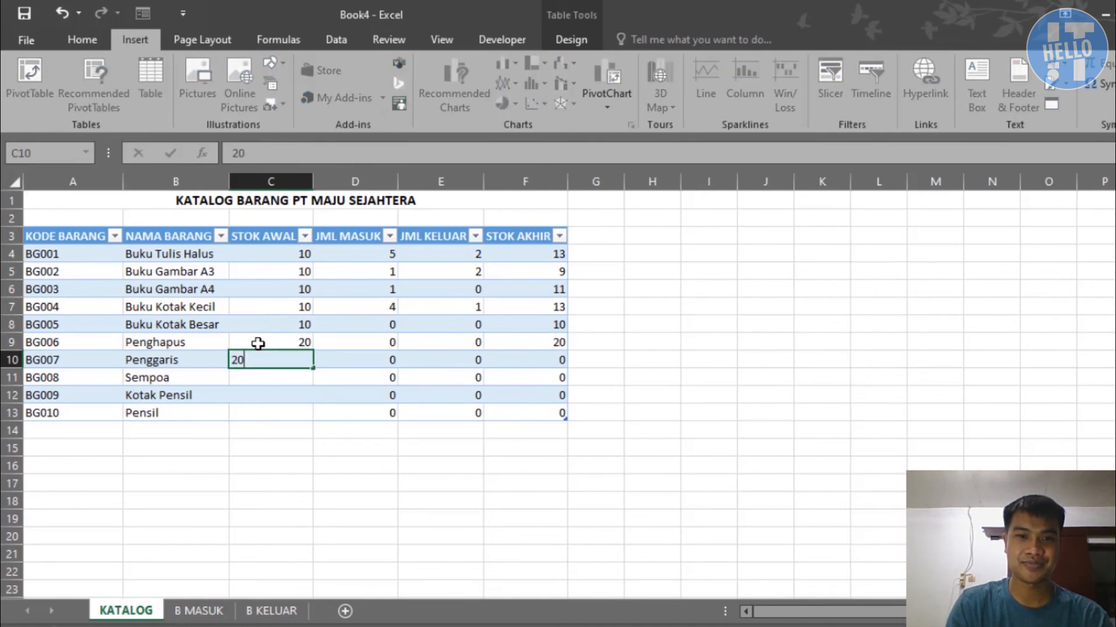
key("Return")
type("20")
key("Return")
type("20")
key("Return")
type("20")
key("Return")
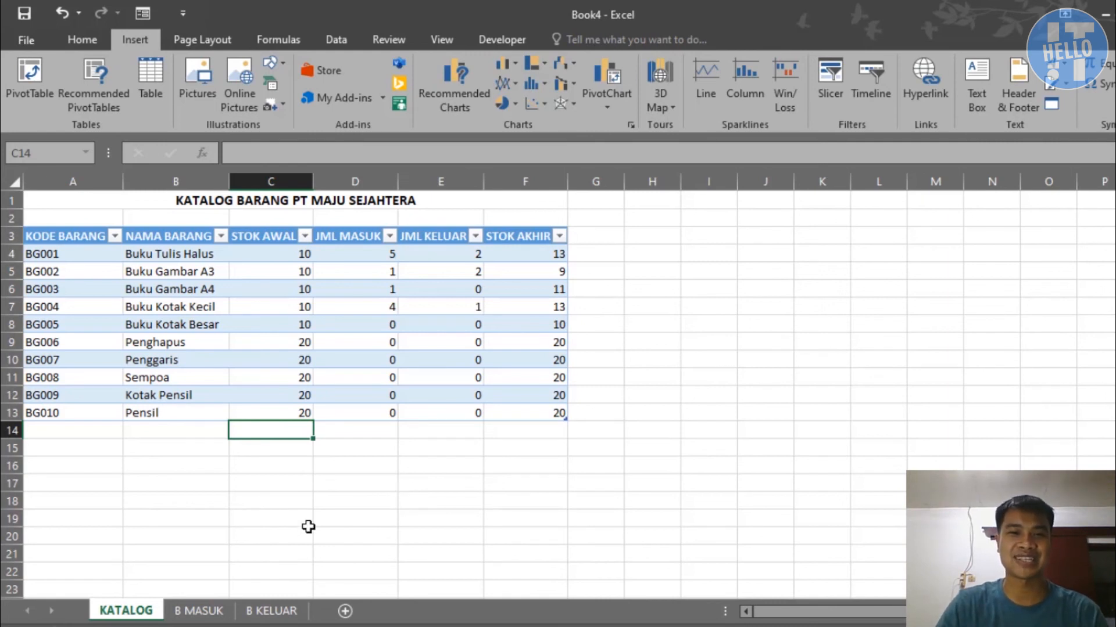
Step: Compare the B MASUK sheet with the codes and names of BG001 to BG005 in KATALOG, and return to B MASUK
left_click(199, 612)
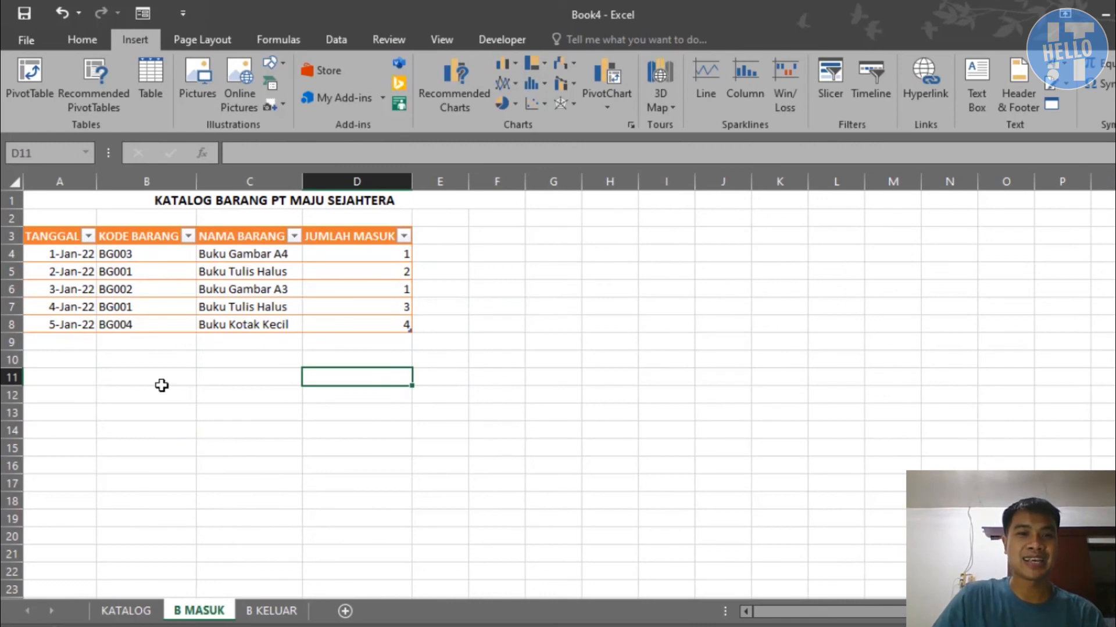
left_click(125, 611)
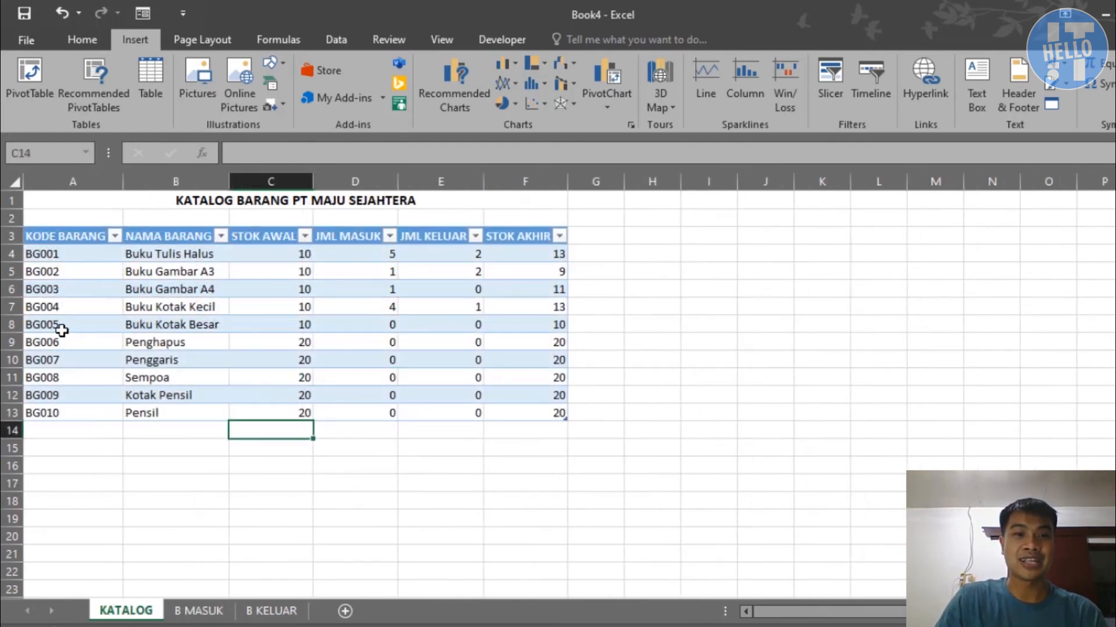
left_click_drag(60, 252, 181, 316)
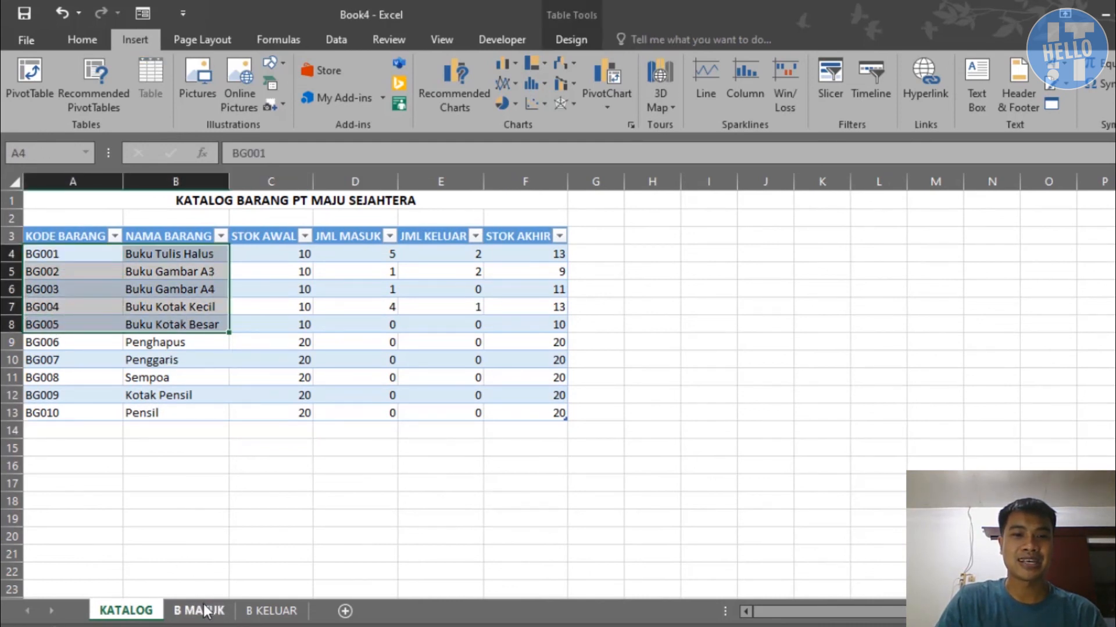
left_click(205, 612)
Step: Enter the item code BG009 in cell B9, directly below the last B MASUK entry
left_click(90, 381)
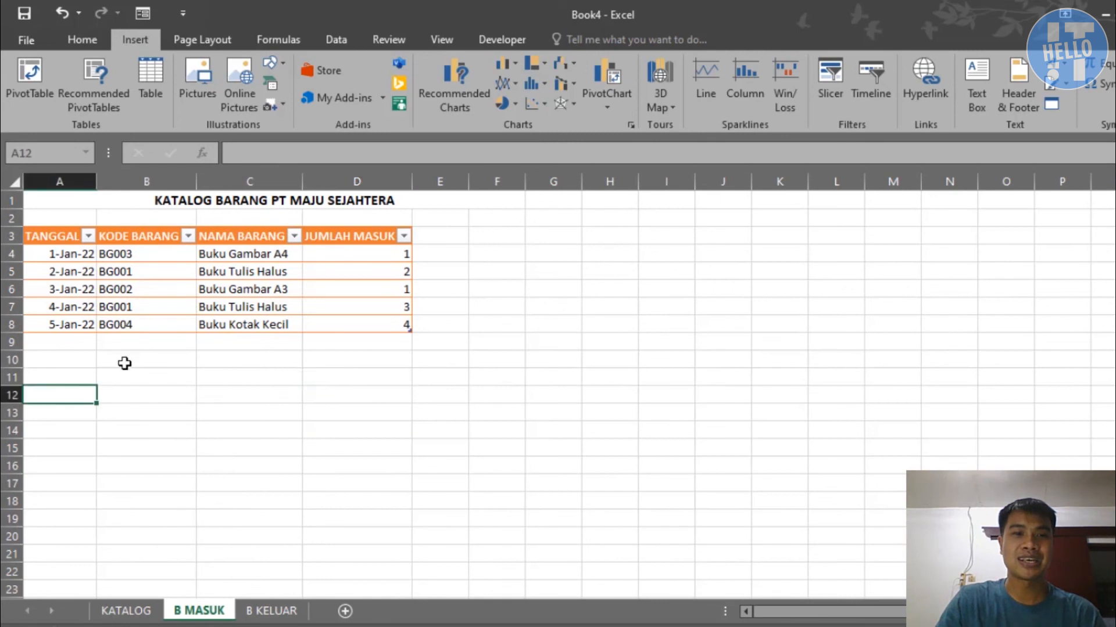
left_click(128, 345)
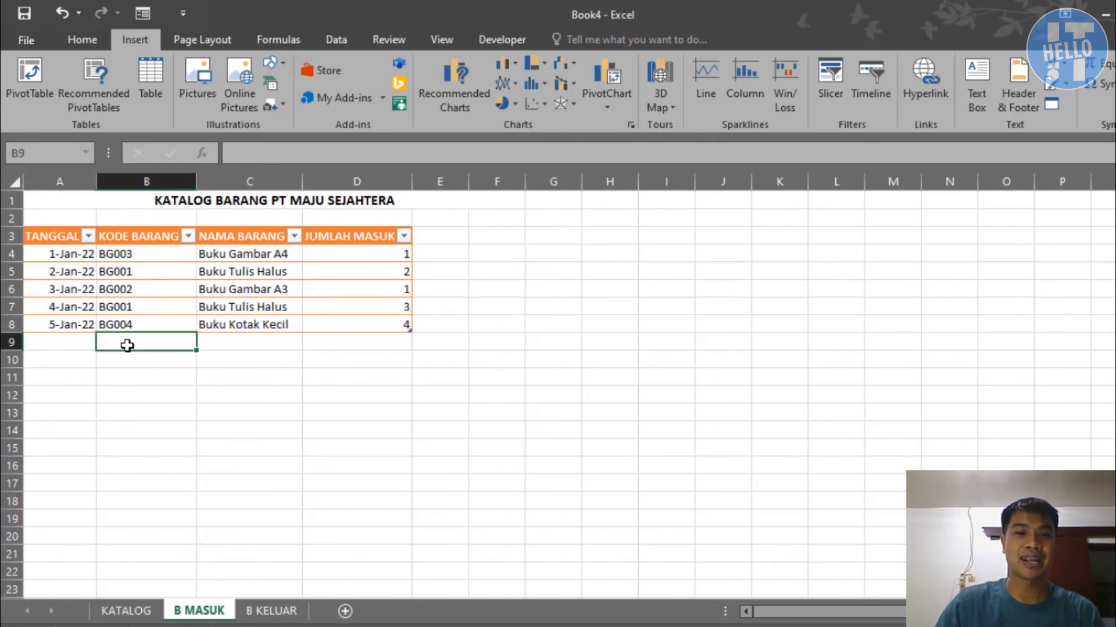
type("BG")
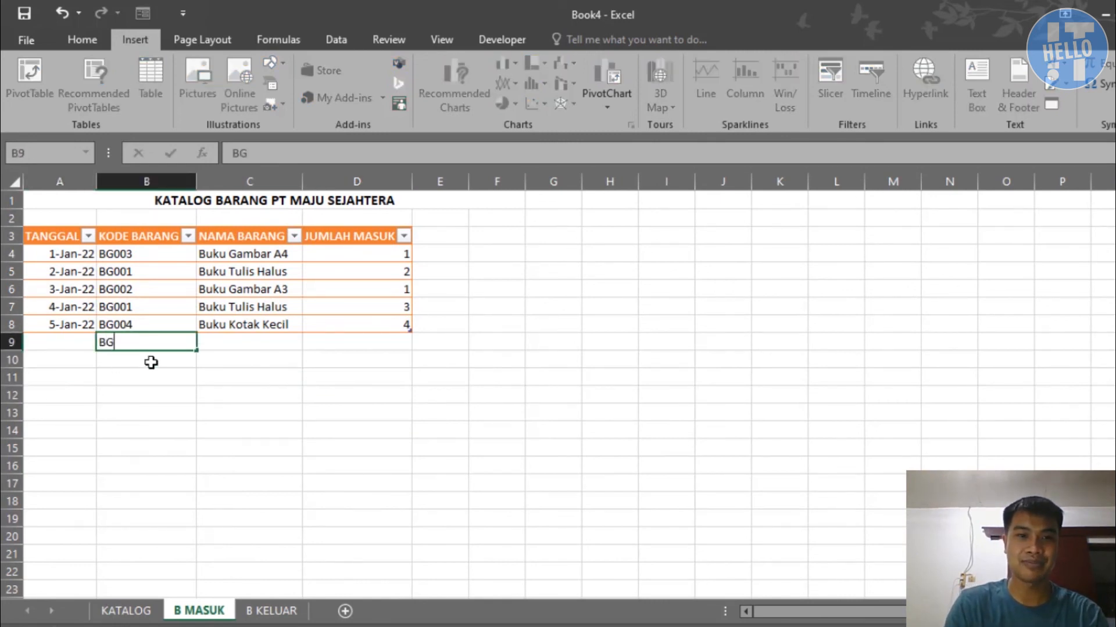
type("009")
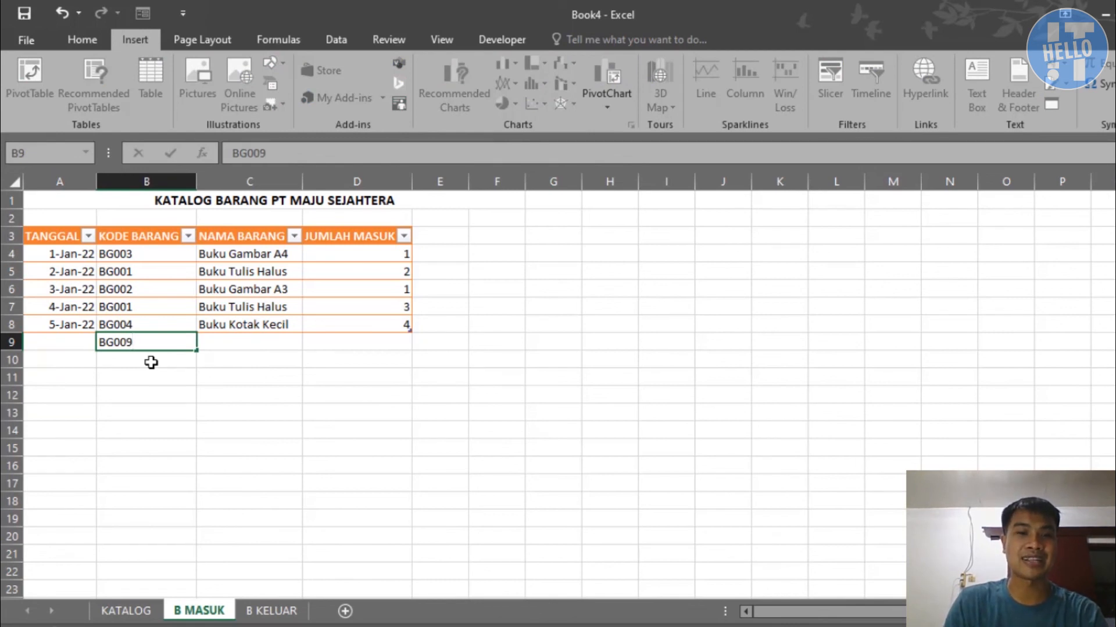
key("Return")
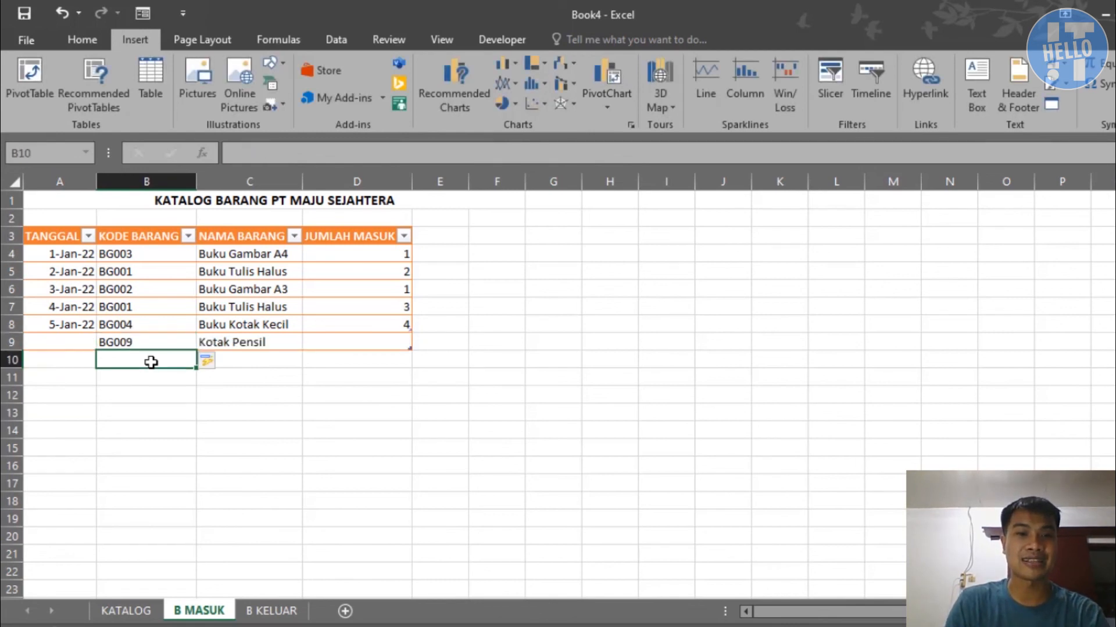
Step: Compare the looked-up NAMA BARANG for BG009 in B MASUK with its KATALOG row, and return to B MASUK
left_click(240, 344)
left_click_drag(179, 346, 234, 343)
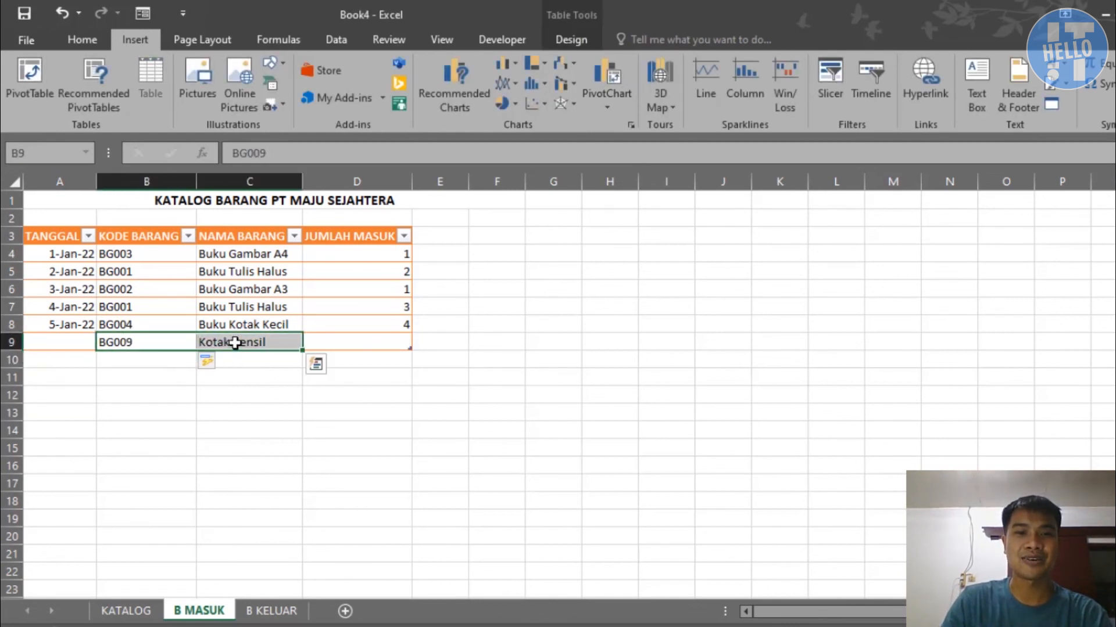
left_click(234, 342)
left_click(156, 338)
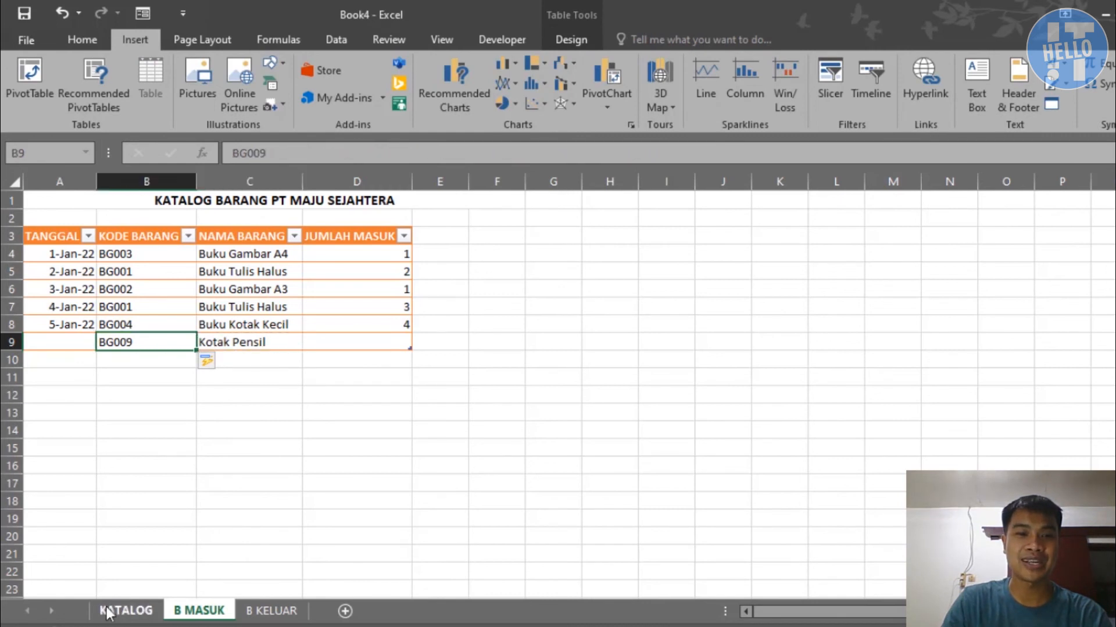
left_click(125, 610)
left_click_drag(84, 398, 175, 397)
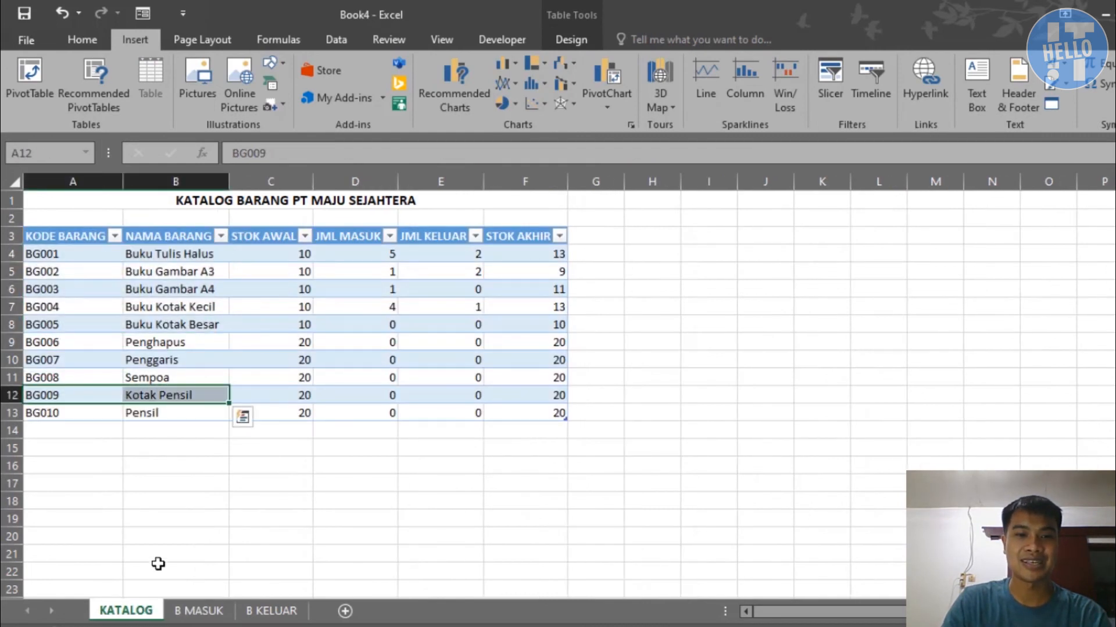
left_click(198, 610)
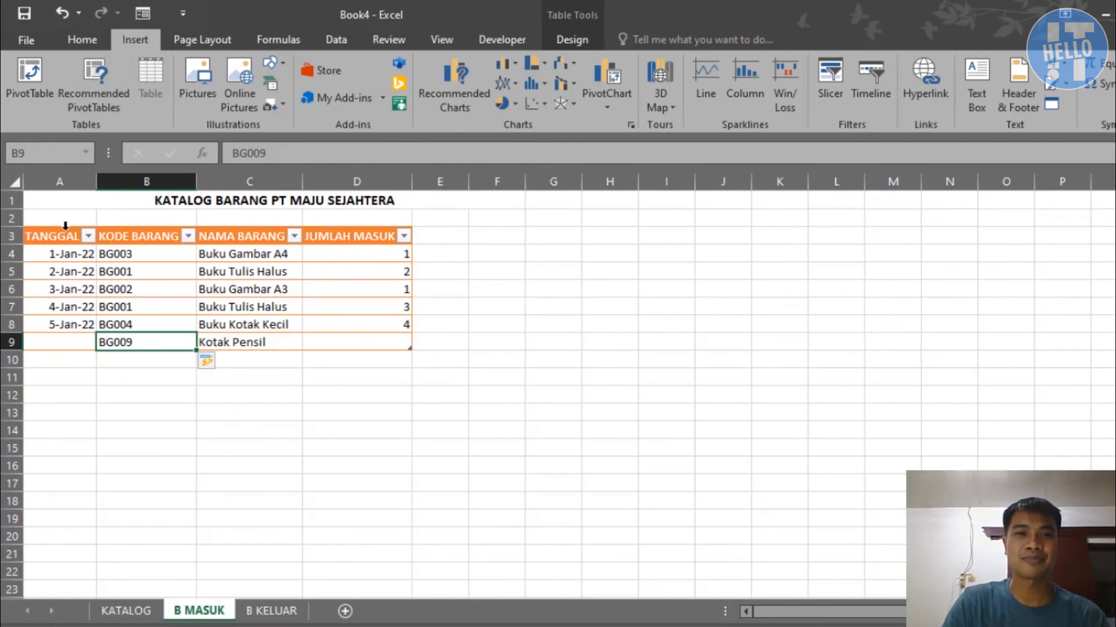
left_click_drag(54, 237, 372, 343)
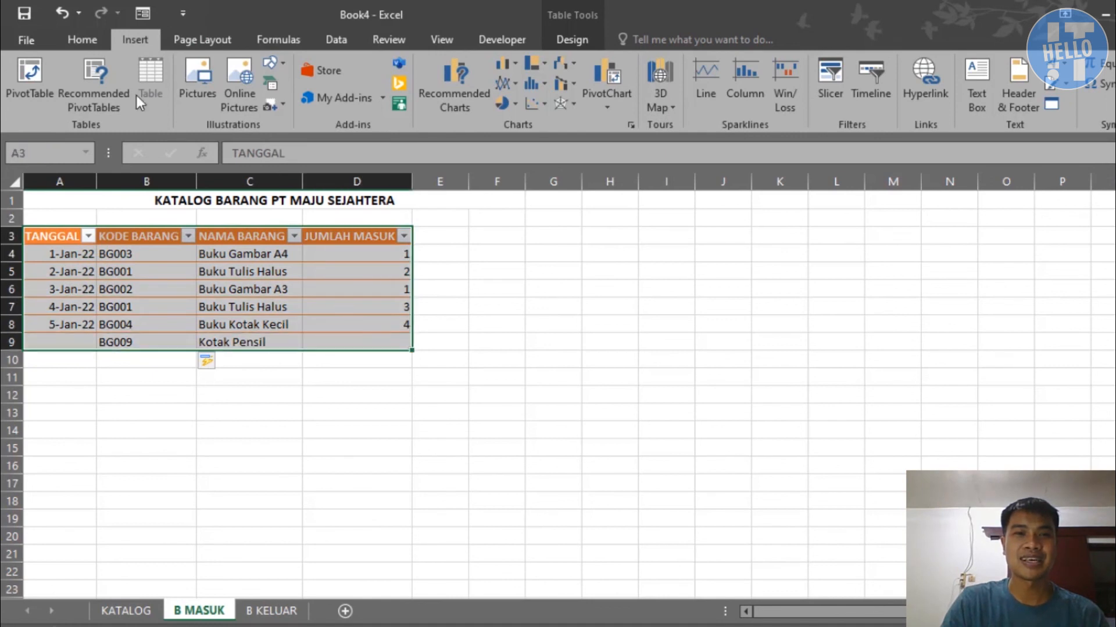
left_click(224, 411)
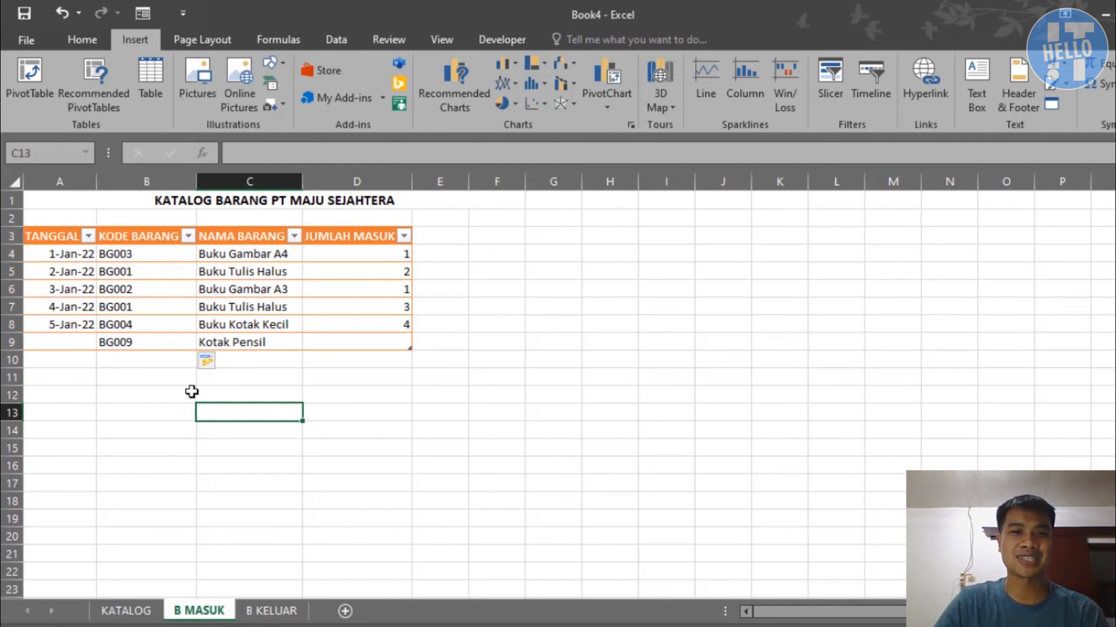
Step: Continue the TANGGAL date series in B MASUK below 5-Jan-22 through row 11, ending at 8-Jan-22
left_click(80, 344)
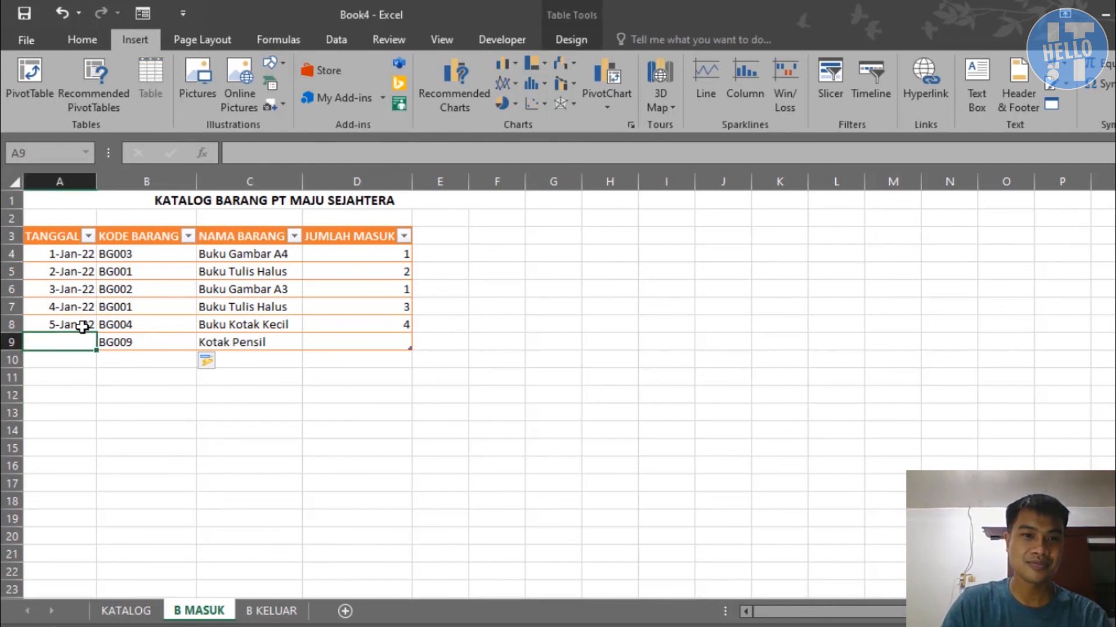
left_click(82, 324)
left_click_drag(94, 333, 93, 380)
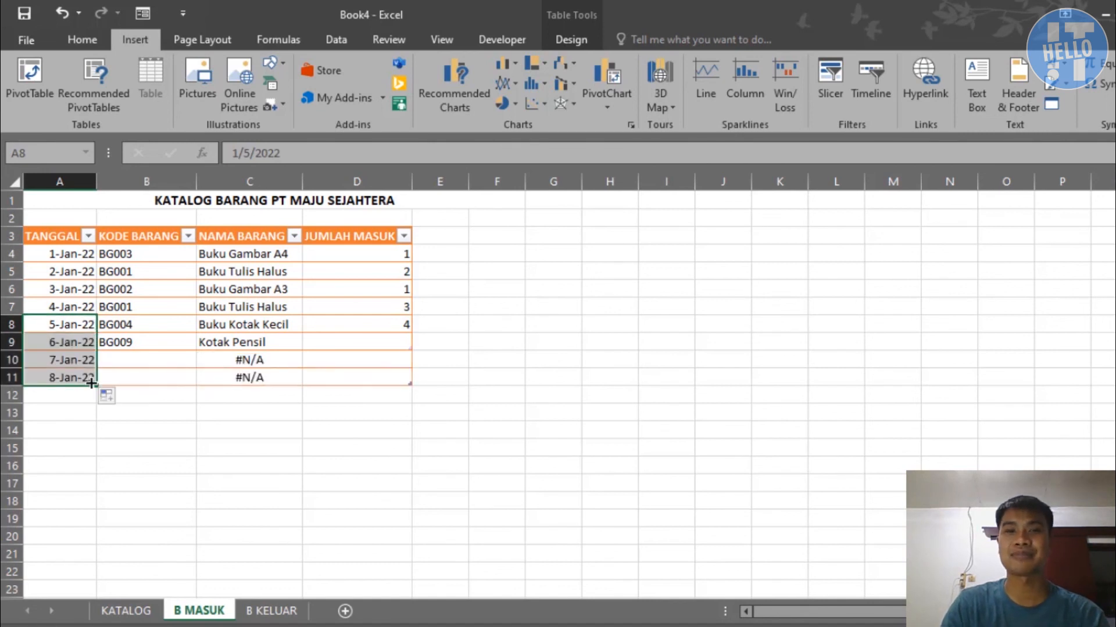
Step: Enter the item codes BG010 and bg003 in cells B10 and B11 of B MASUK
left_click(149, 365)
type("BG")
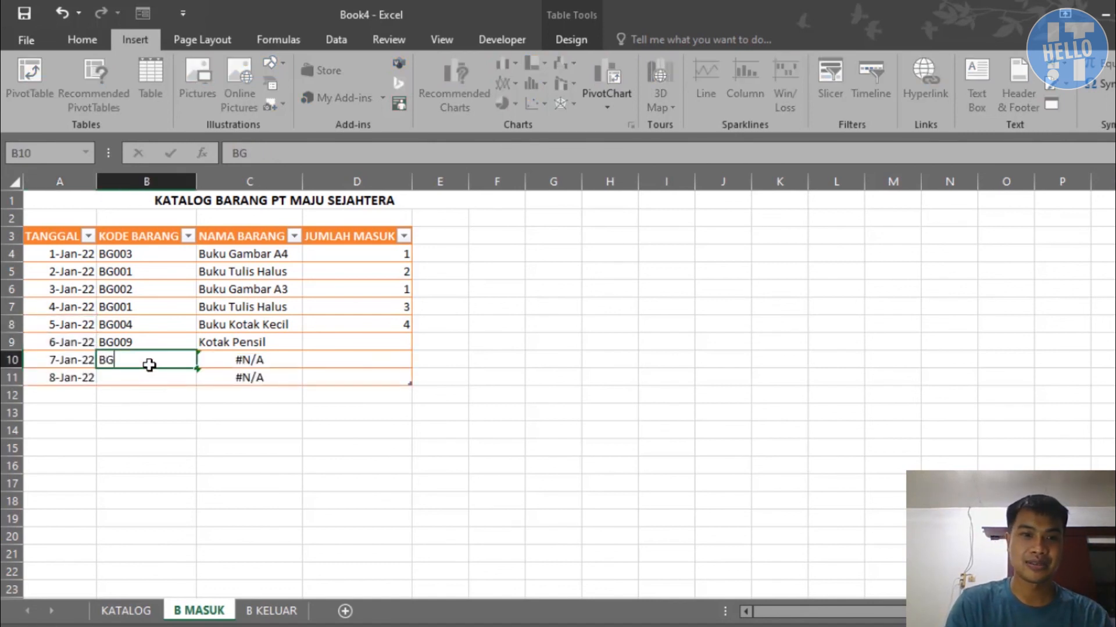
type("010")
key("Return")
type("bg003")
key("Return")
Step: Enter the JUMLAH MASUK quantities 3, 4 and 1 for the 6-Jan-22 to 8-Jan-22 rows of B MASUK
type("3")
key("Return")
type("4")
key("Return")
type("1")
key("Return")
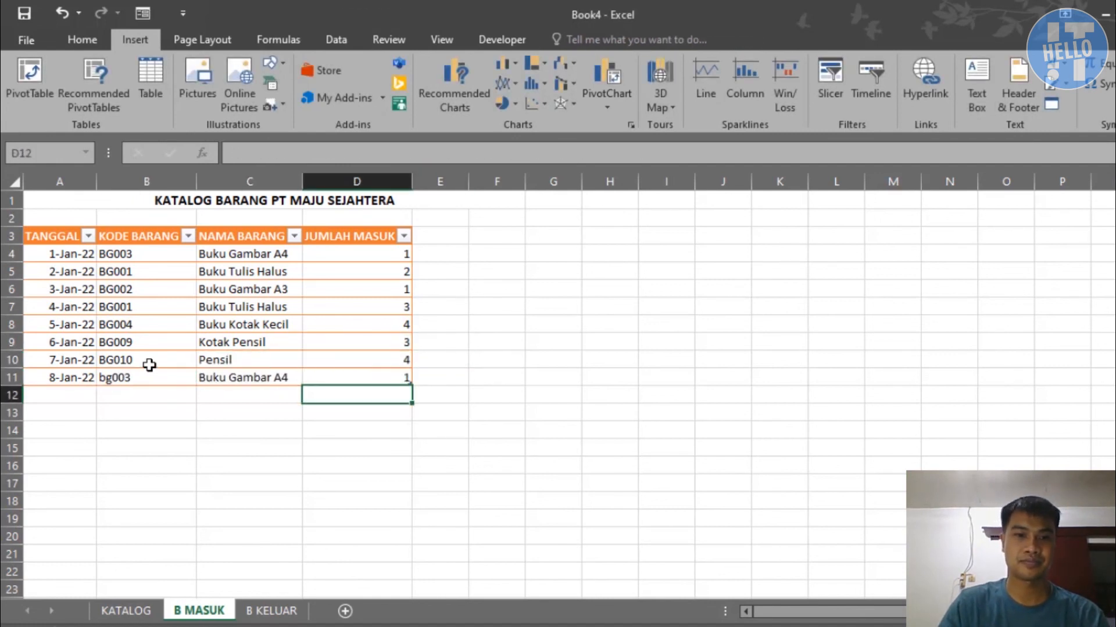
Step: Add the item codes BG001, BG007 and Bg006 in cells B8 to B10 of the B KELUAR sheet
left_click(278, 613)
left_click(138, 328)
type("BG001")
key("Return")
type("BG007")
key("Return")
type("Bg006")
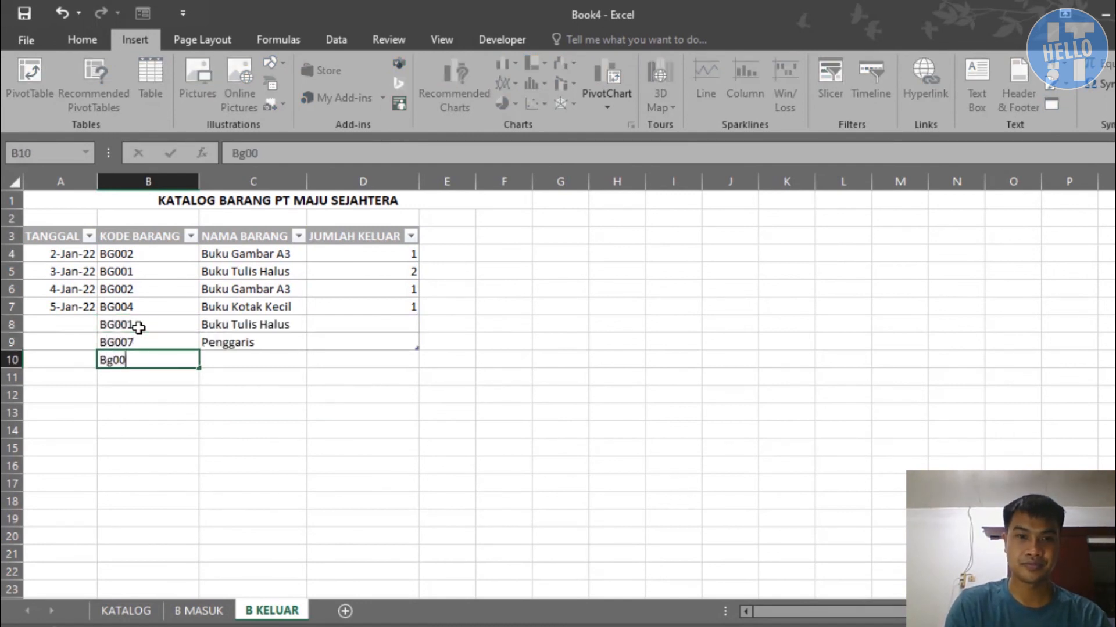
key("Tab")
Step: Continue the B KELUAR dates from 6-Jan-22 to 8-Jan-22 and enter JUMLAH KELUAR quantities 2, 3 and 4 for those rows
left_click(76, 307)
left_click_drag(96, 316, 93, 364)
left_click(345, 327)
type("2")
key("Return")
type("3")
key("Return")
type("4")
key("Return")
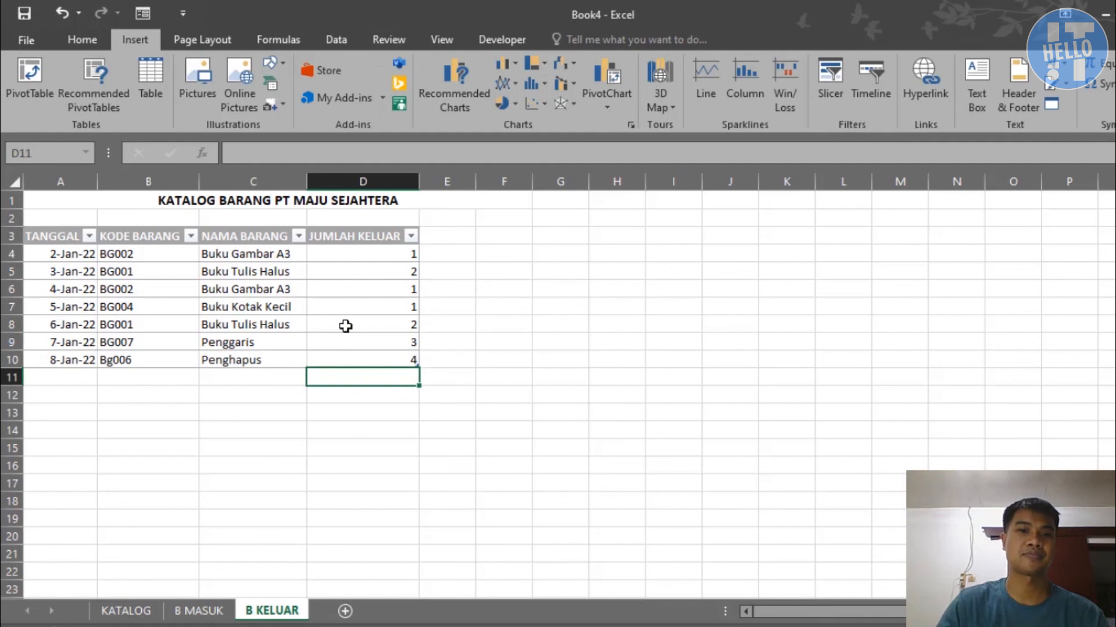
left_click(361, 429)
Step: Check STOK AKHIR, JML MASUK and JML KELUAR of items BG006 to BG010 in KATALOG against the new entries
left_click(126, 611)
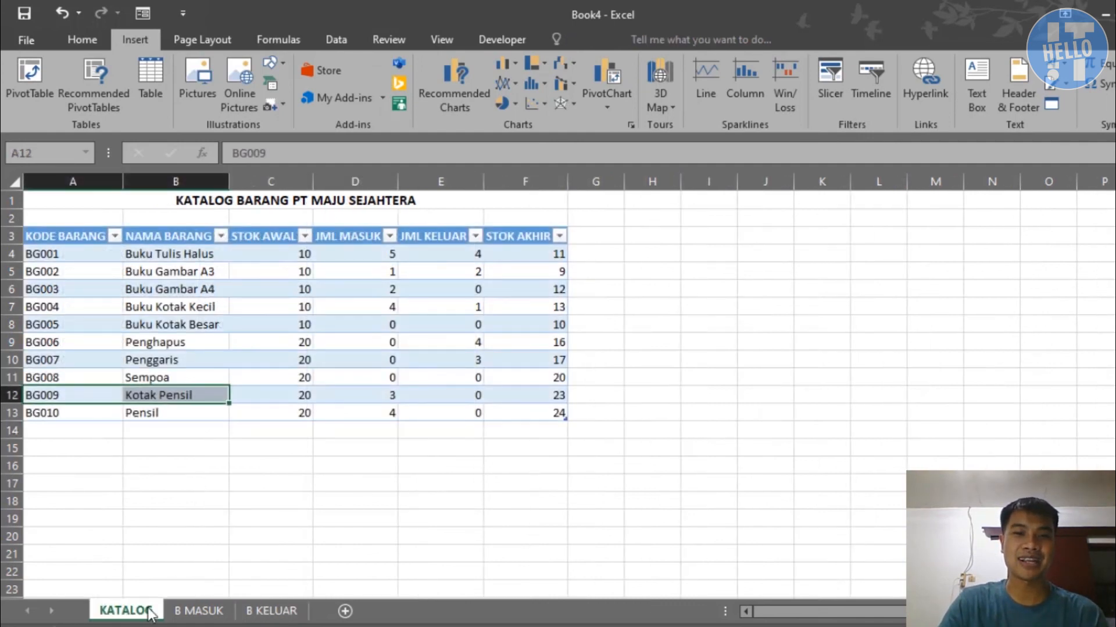
left_click_drag(497, 345, 527, 413)
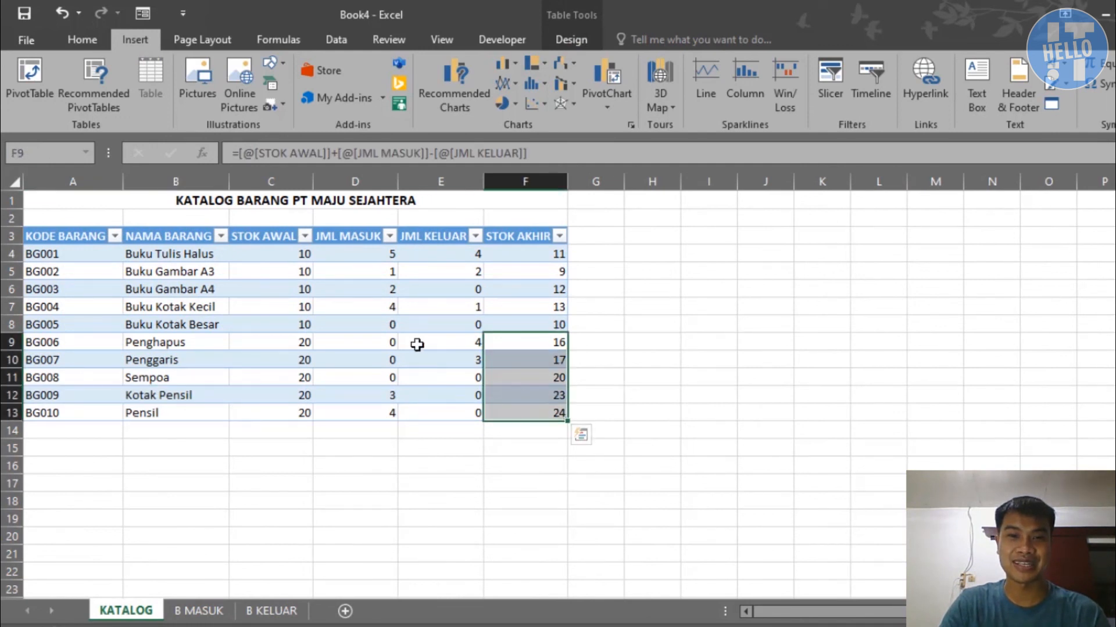
left_click(417, 344)
left_click(423, 357)
left_click(391, 393)
left_click(382, 409)
left_click(388, 395)
left_click(443, 362)
left_click(441, 343)
left_click(439, 358)
left_click(386, 395)
left_click(386, 411)
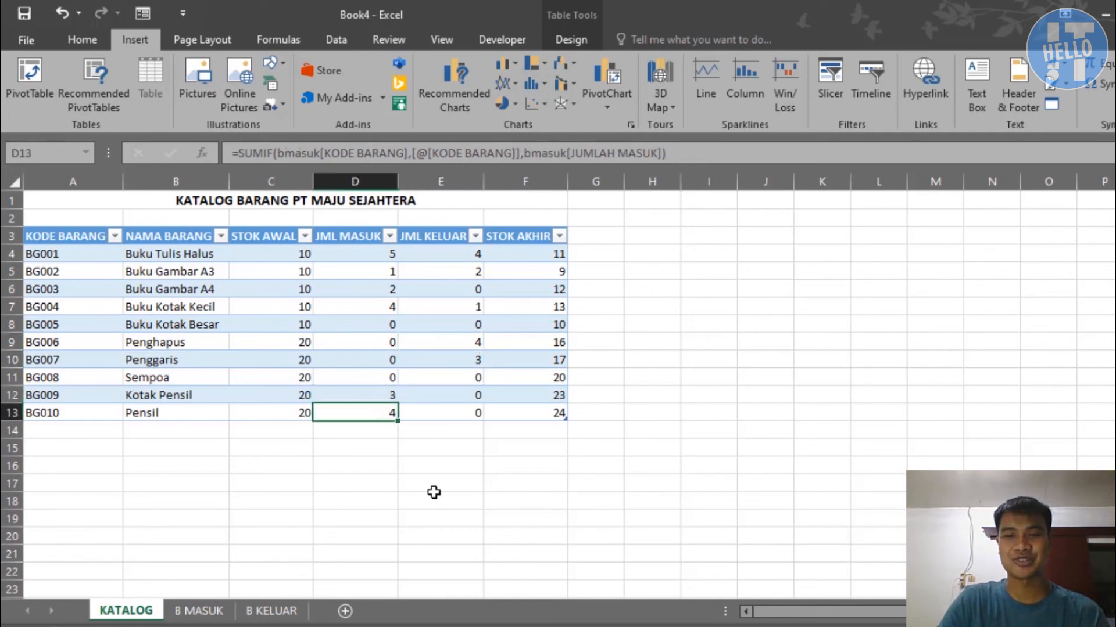